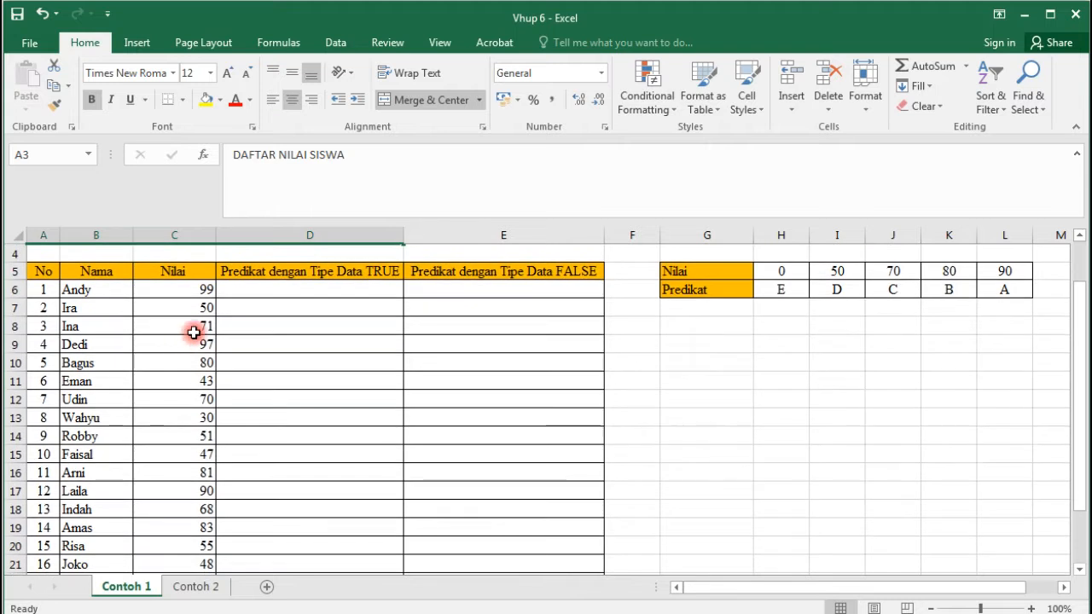
- Examine the DAFTAR NILAI SISWA table and its empty TRUE and FALSE predicate columns
scroll(194, 333, up, 1)
scroll(47, 338, down, 3)
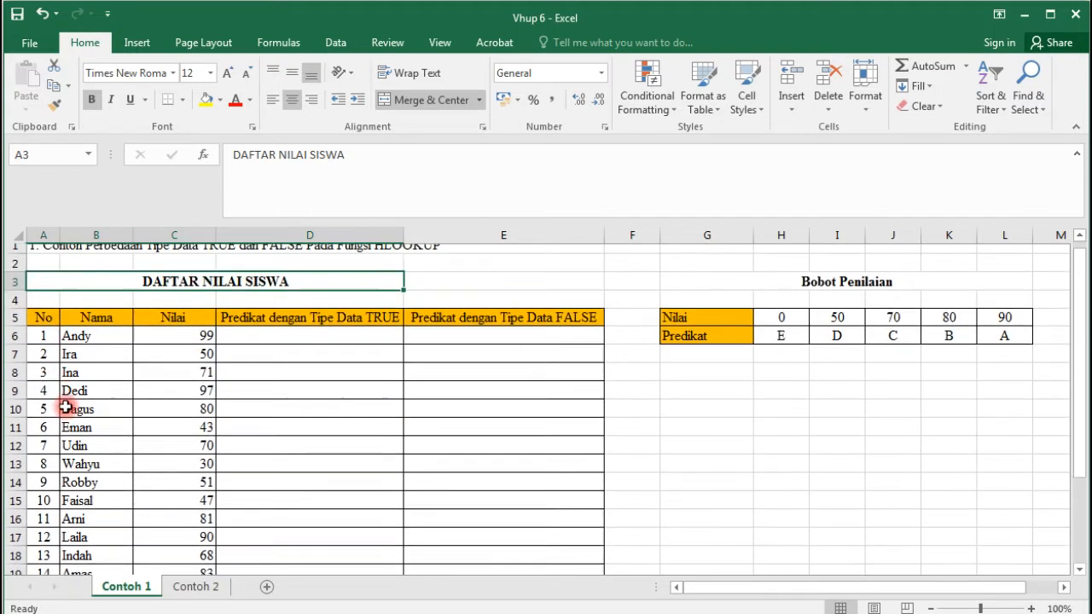
scroll(68, 460, up, 3)
click(282, 339)
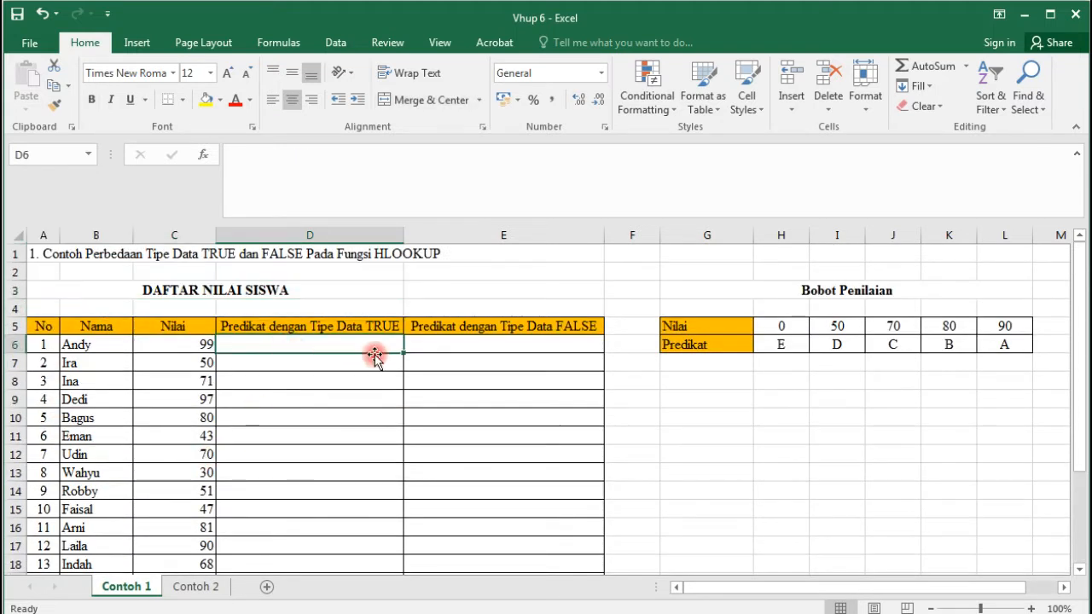
click(459, 349)
click(308, 347)
click(449, 348)
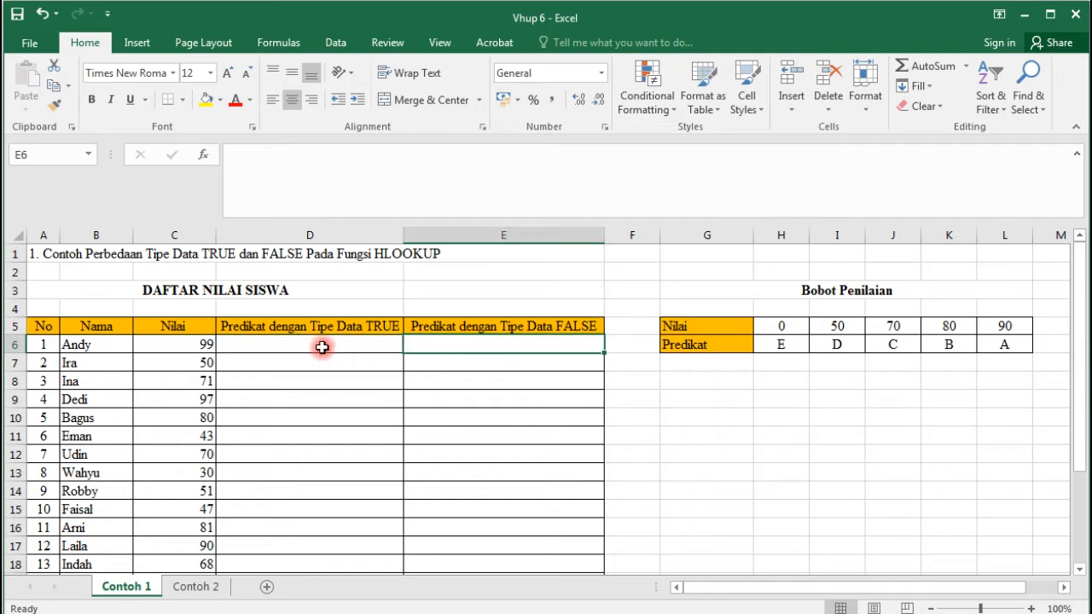
click(317, 342)
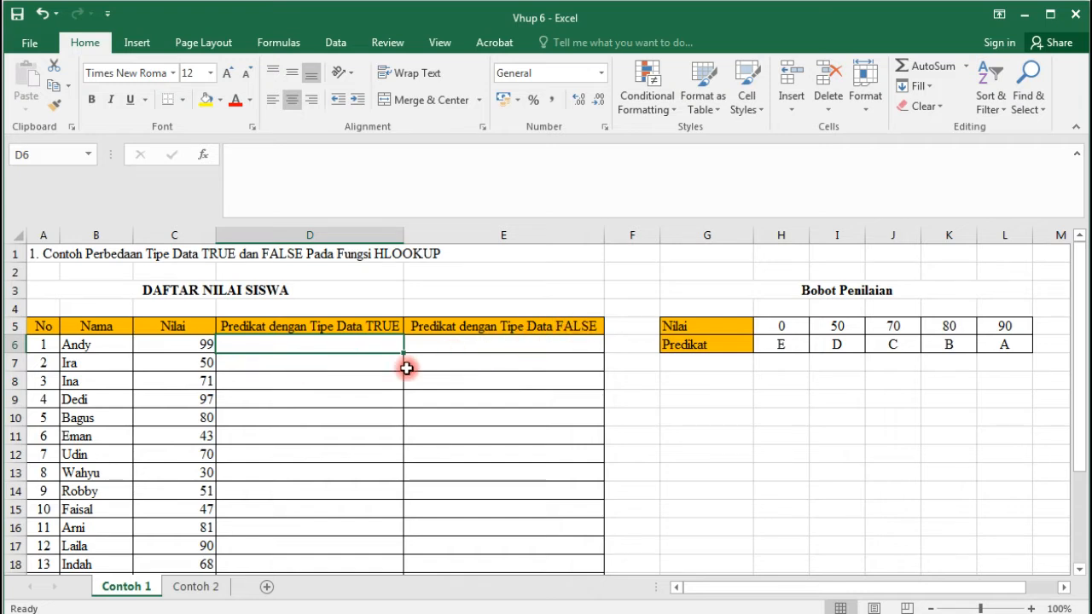
click(475, 344)
click(368, 358)
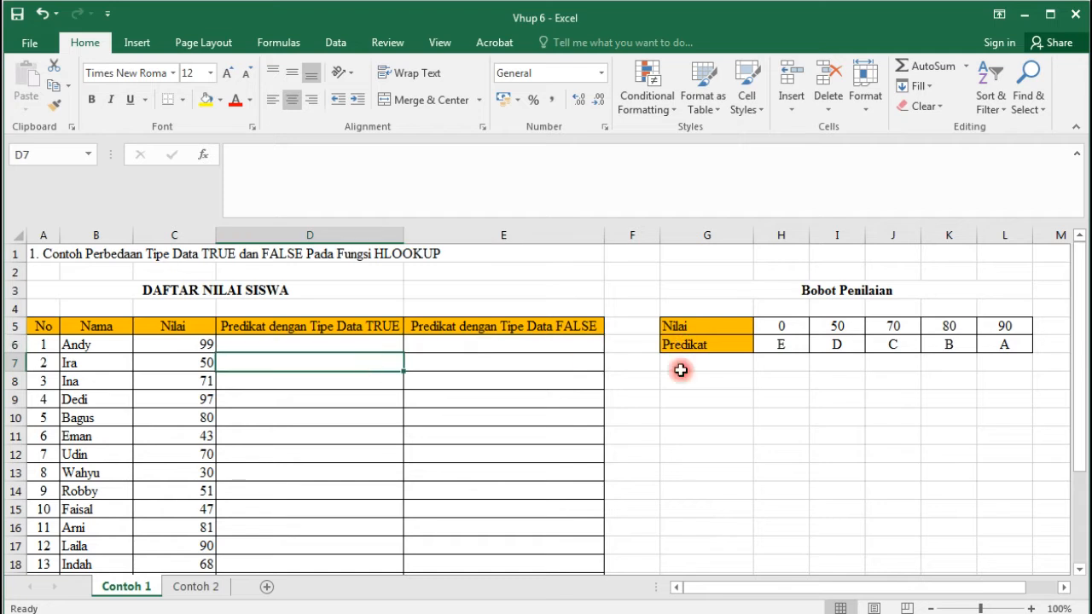
- Examine the Nilai and Predikat rows of the Bobot Penilaian lookup table
click(817, 327)
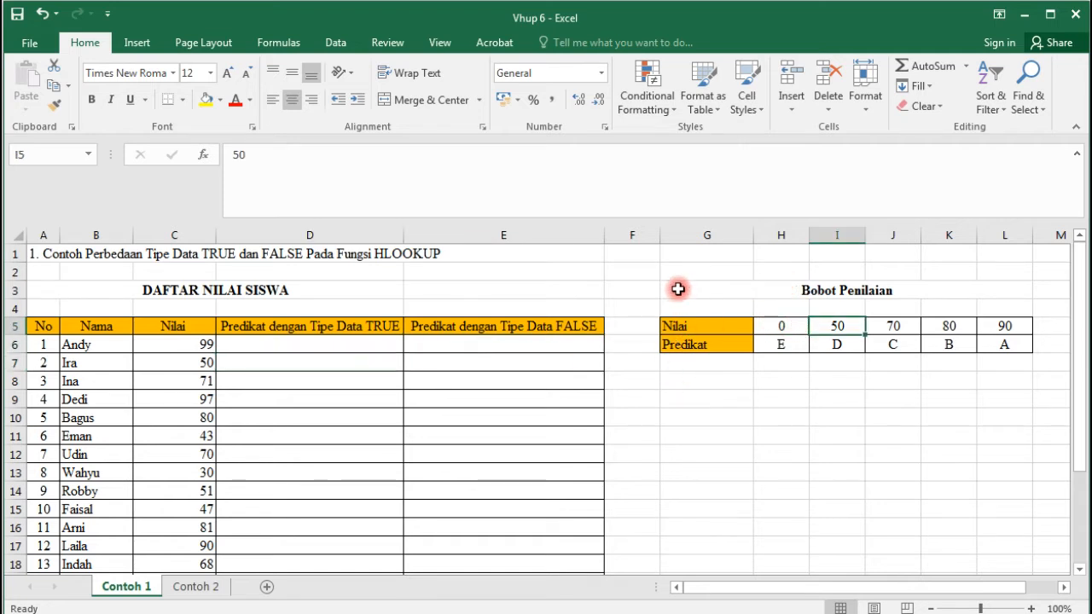
drag(676, 292, 896, 348)
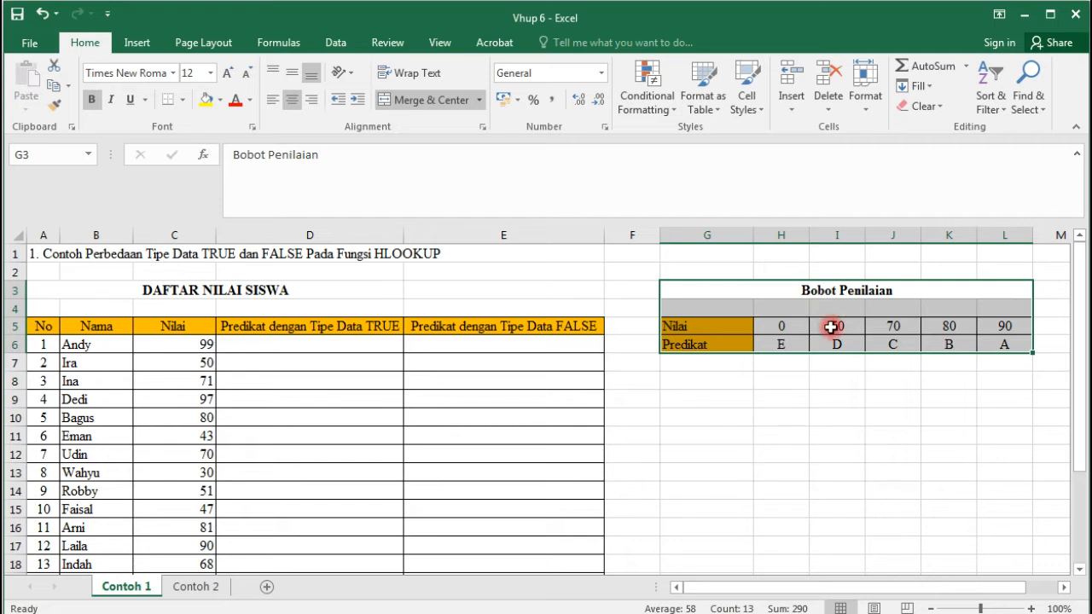
click(300, 314)
click(435, 253)
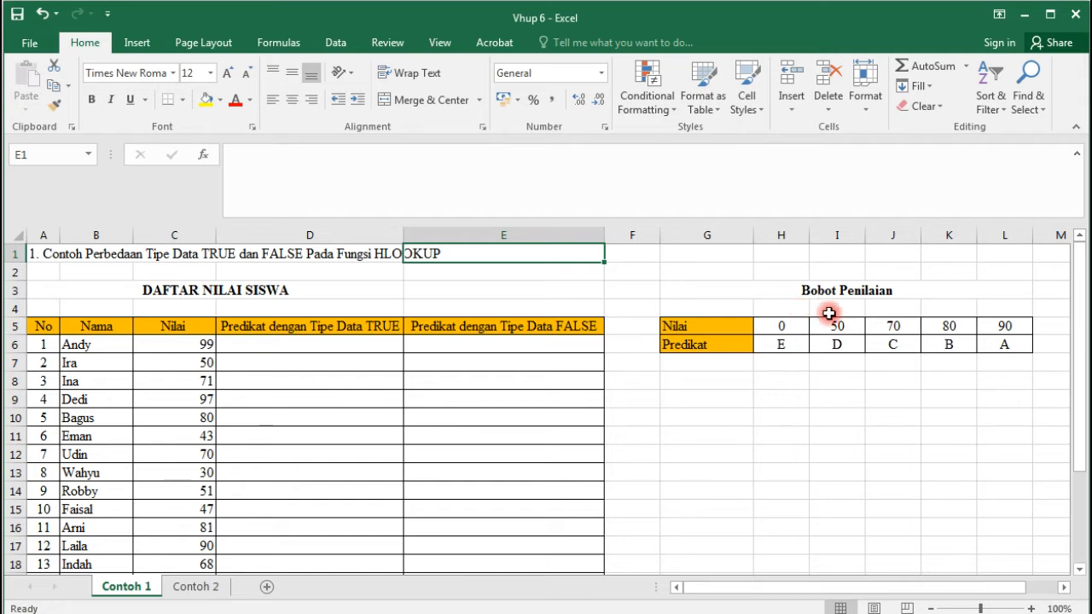
drag(710, 329, 998, 348)
click(742, 363)
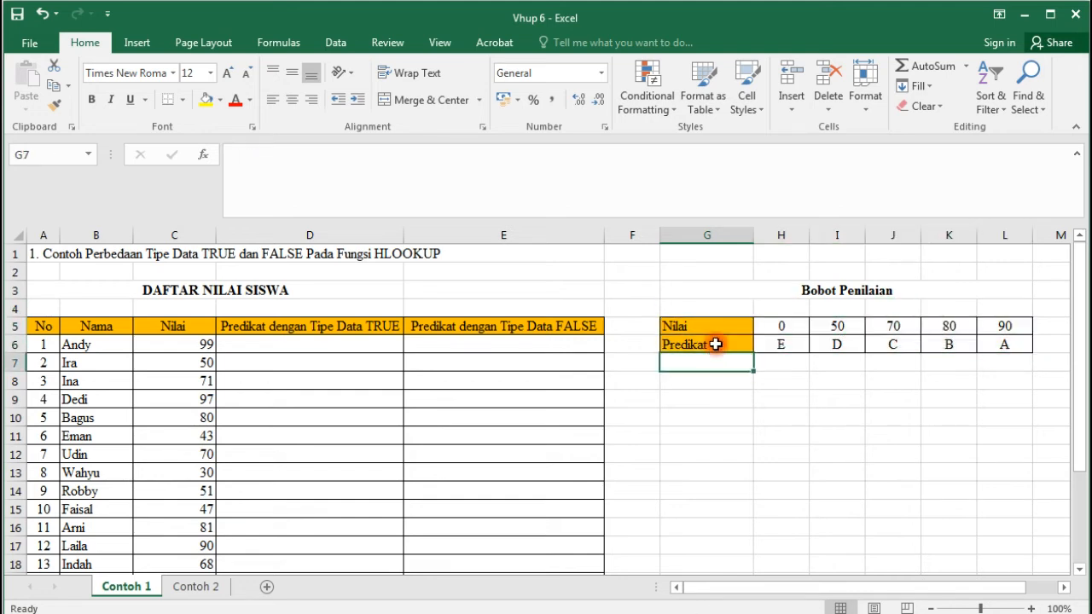
drag(719, 331, 719, 342)
click(718, 345)
click(722, 330)
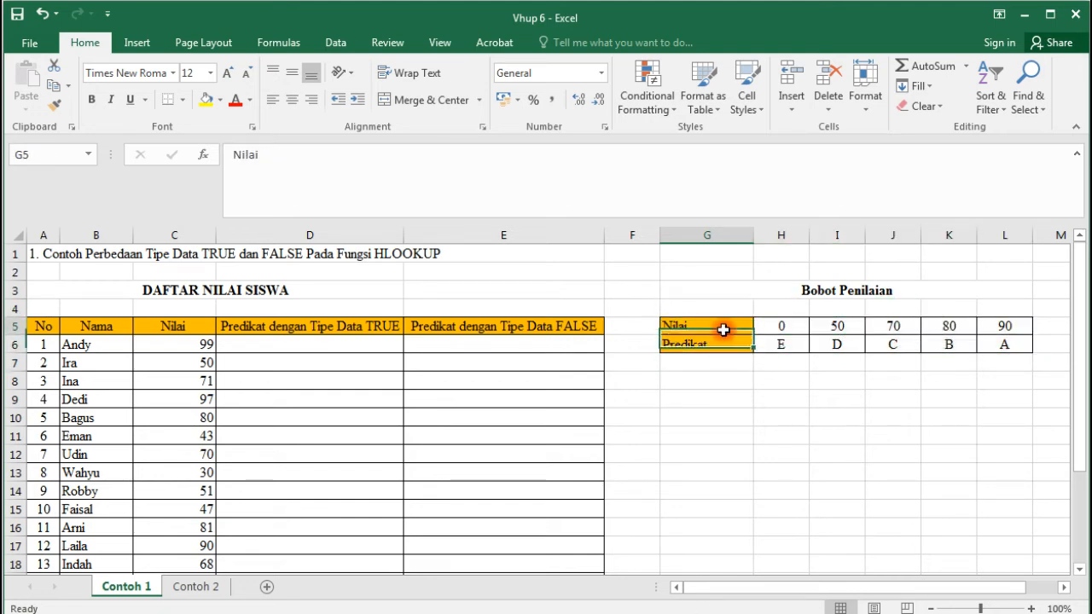
drag(783, 326, 977, 343)
click(749, 333)
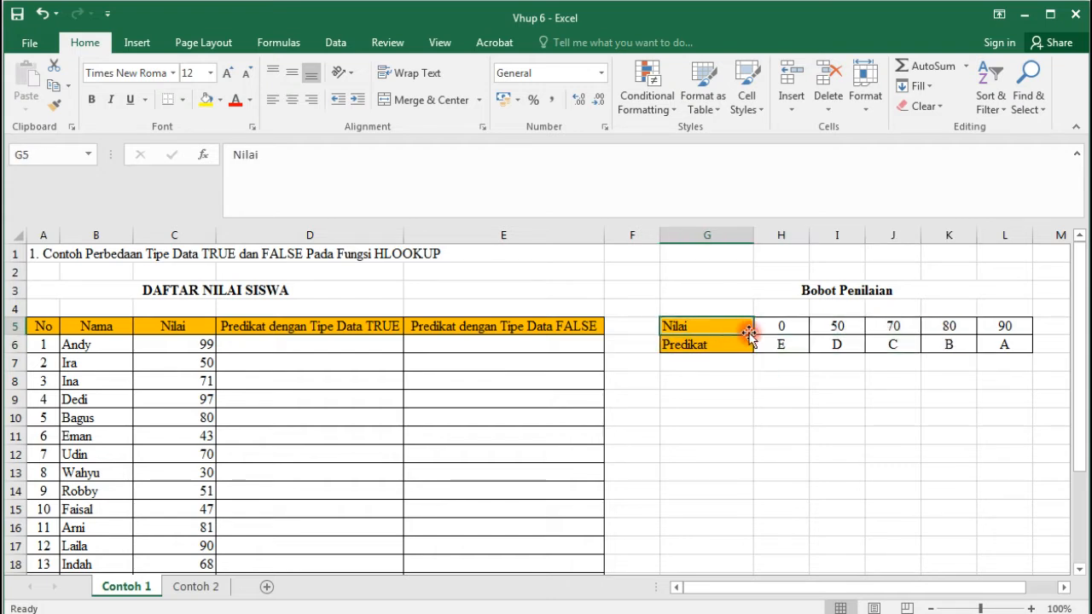
drag(744, 330, 929, 334)
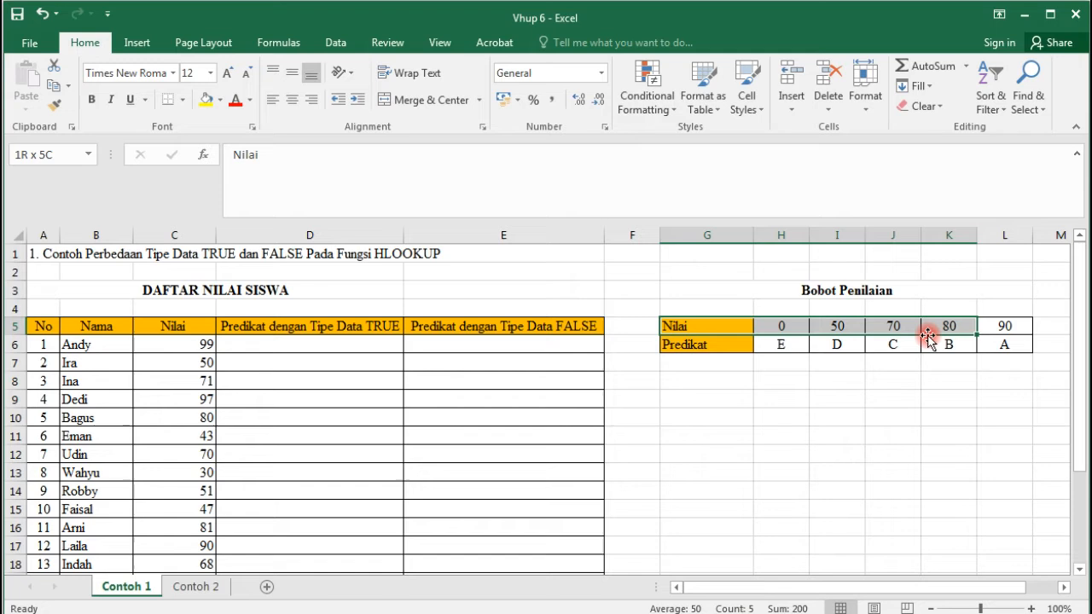
click(737, 346)
click(731, 326)
drag(731, 326, 1001, 332)
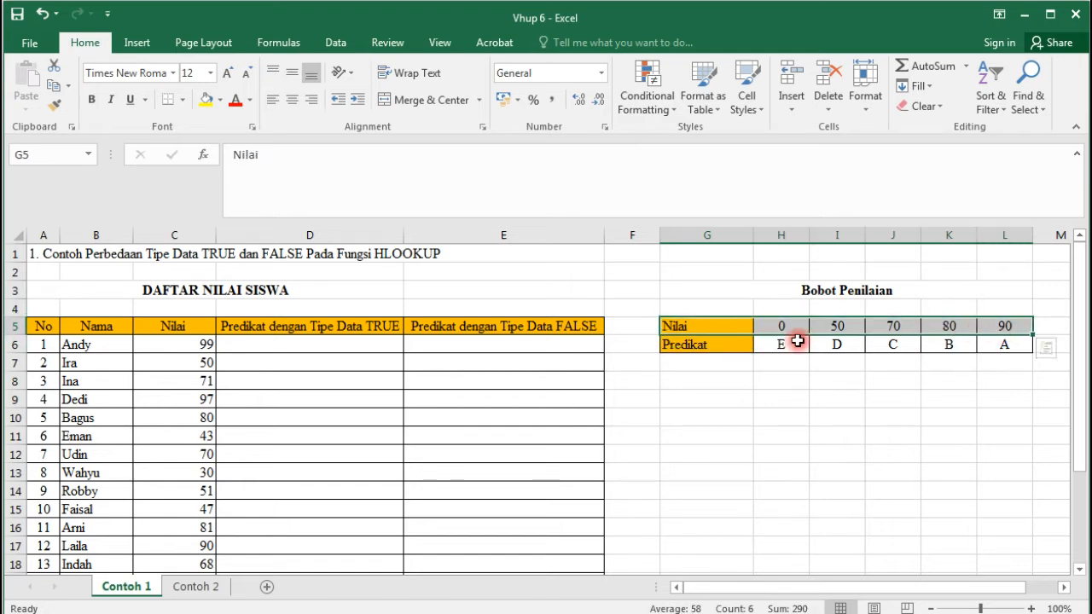
drag(720, 353, 986, 346)
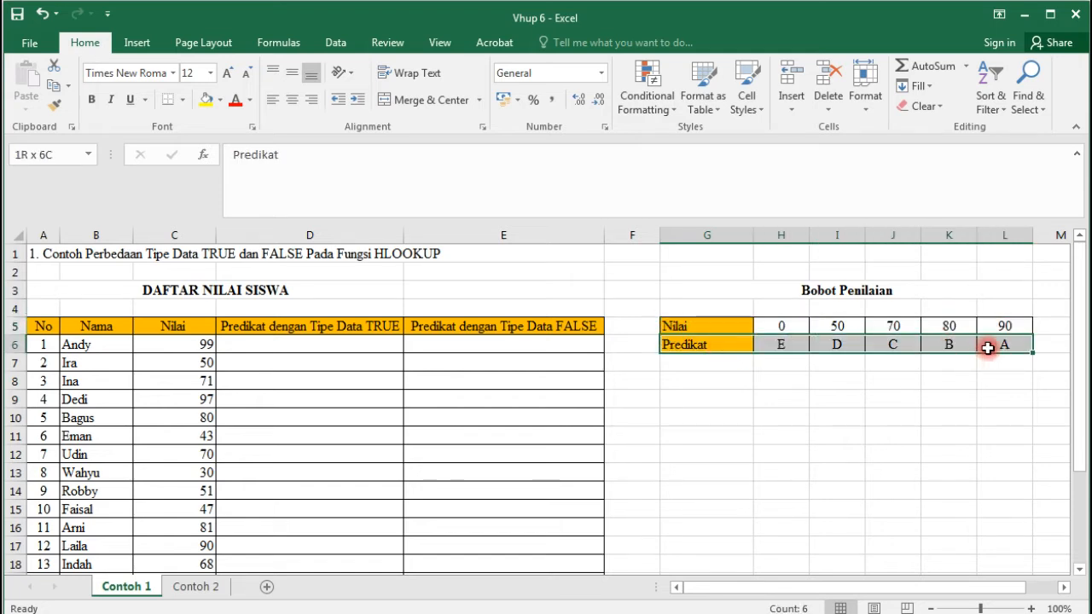
- Begin an HLOOKUP formula in cell D6 with C6 as the lookup value
click(315, 340)
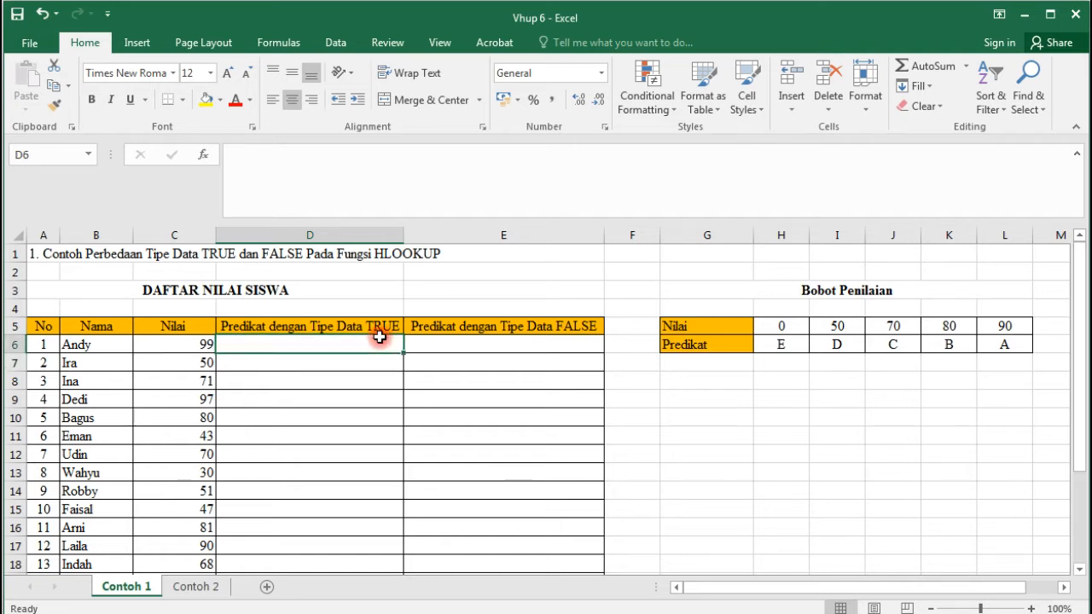
text(=)
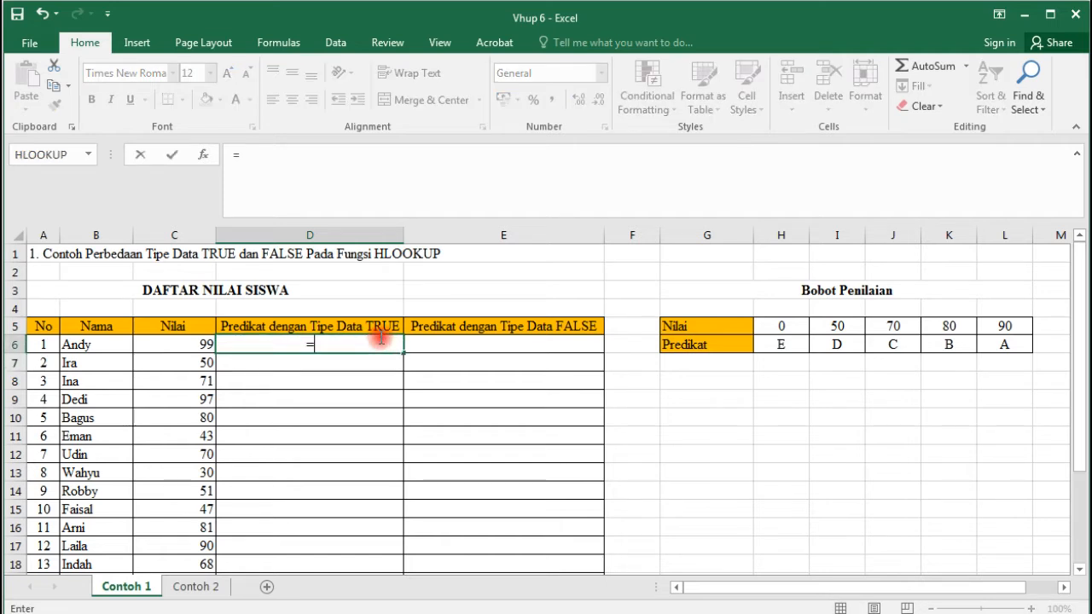
text(HLOOKI)
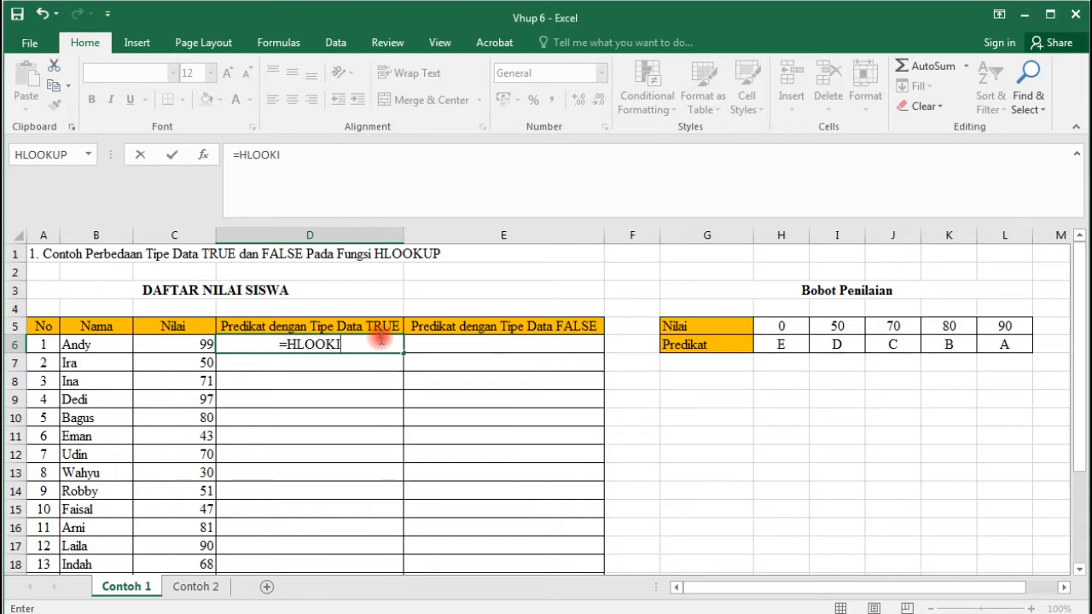
key(BackSpace)
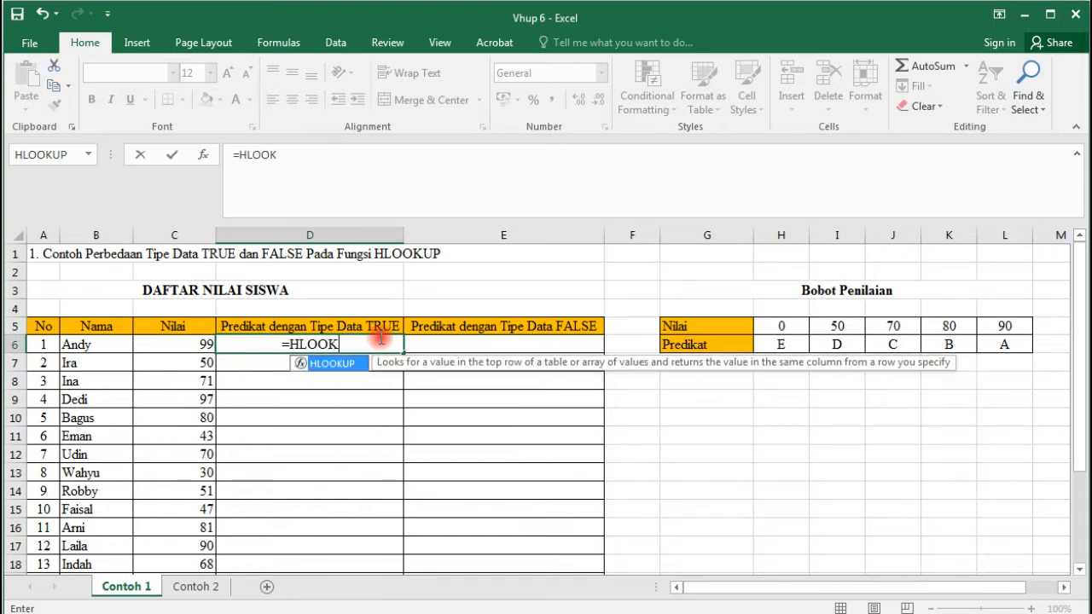
text(UP()
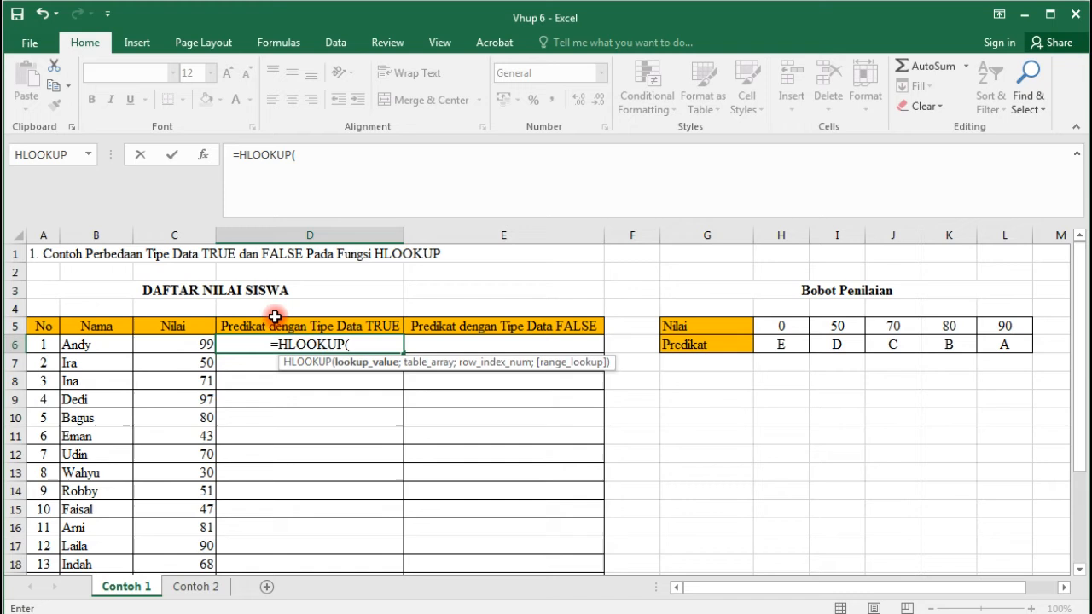
click(189, 345)
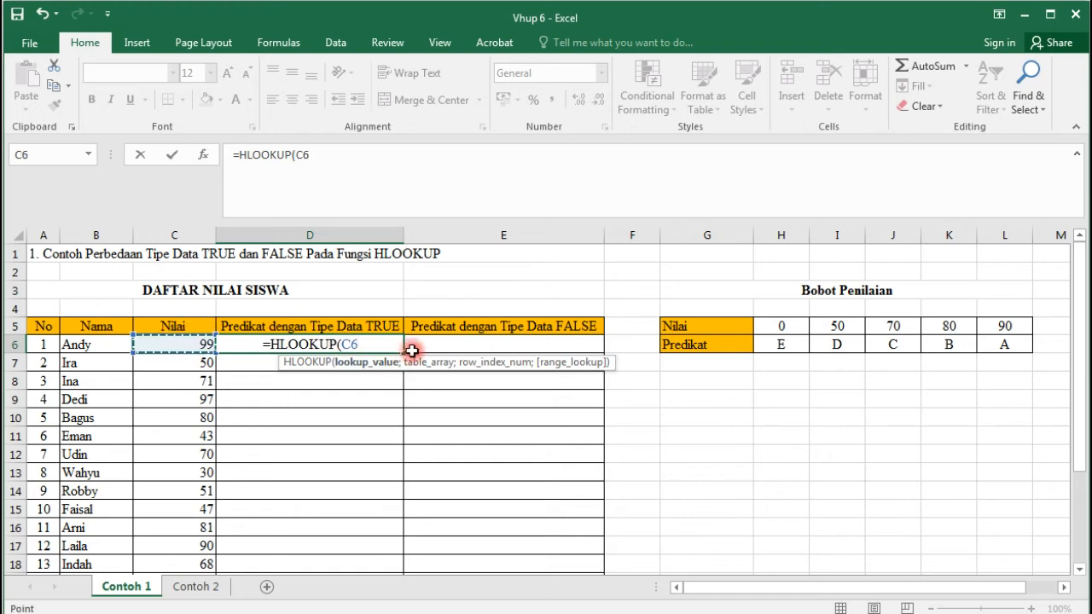
text(;)
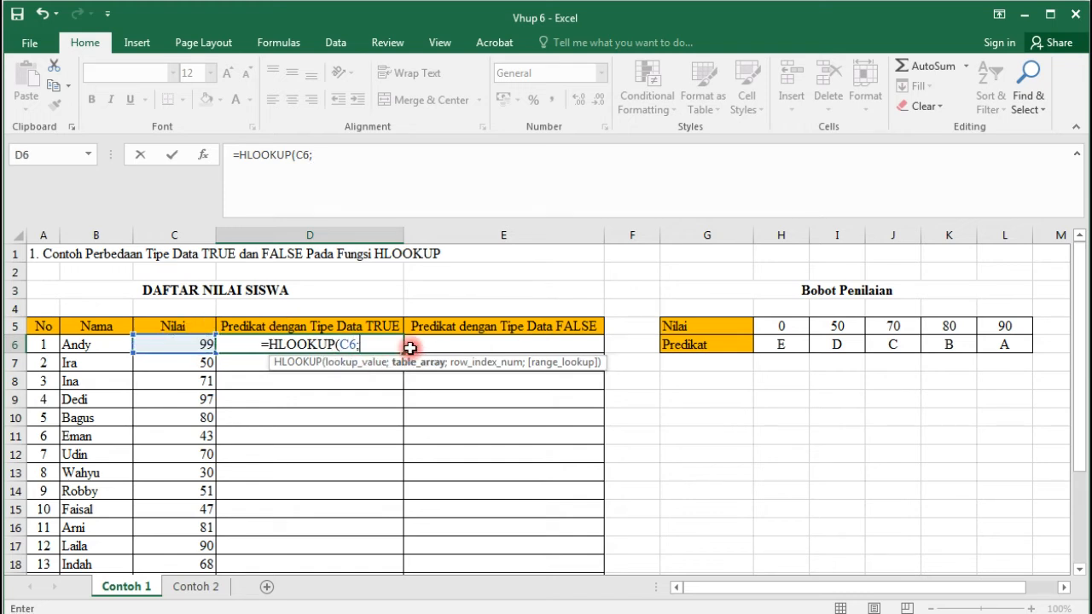
- Add the absolute range $H$5:$L$6 as the formula's table array and 2 as its row index
drag(774, 326, 989, 349)
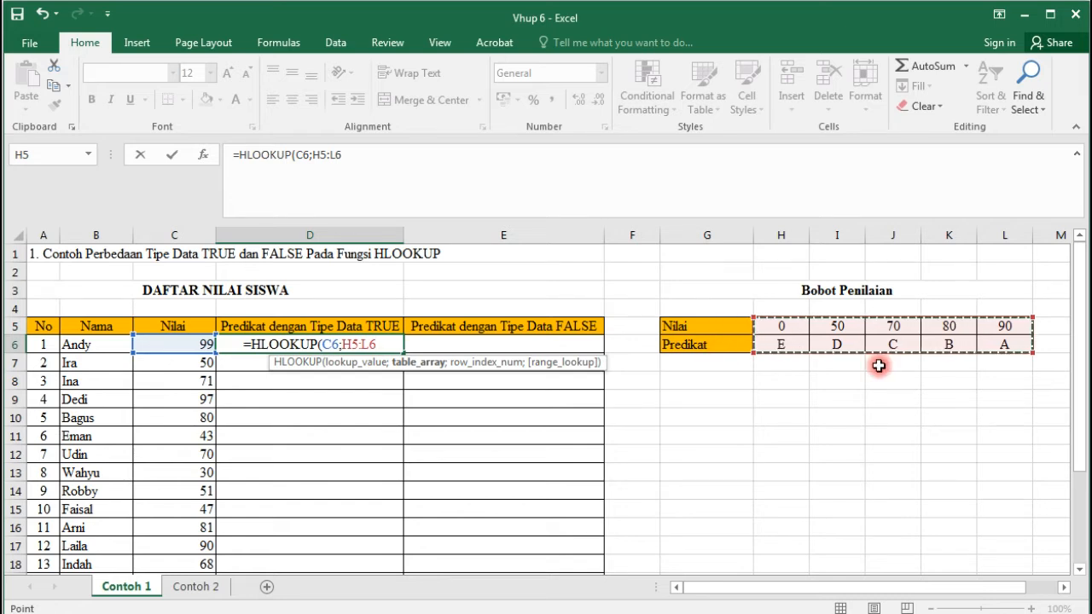
key(F4)
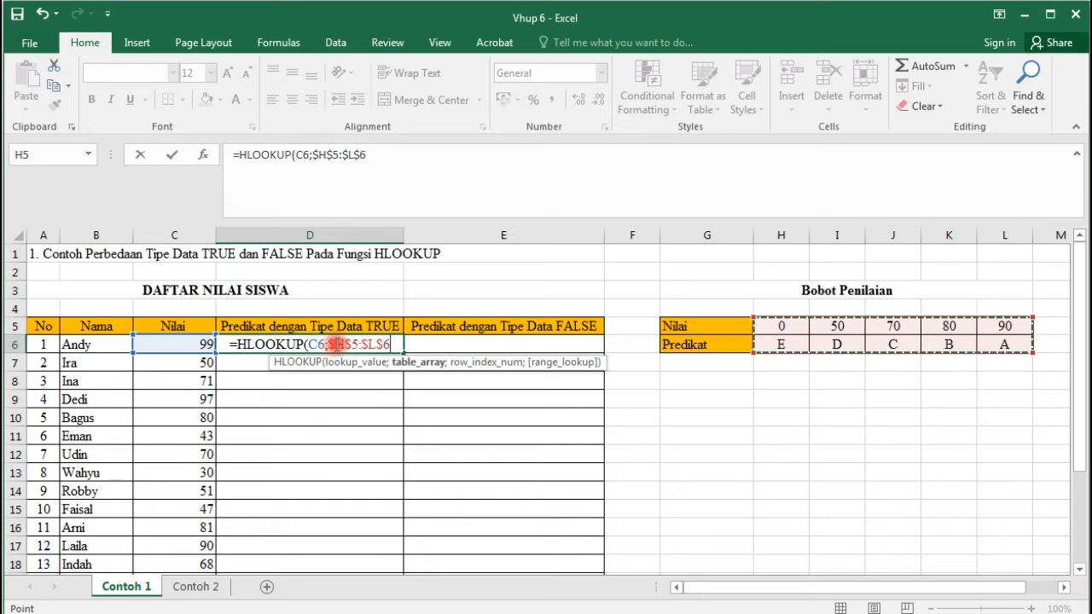
click(339, 344)
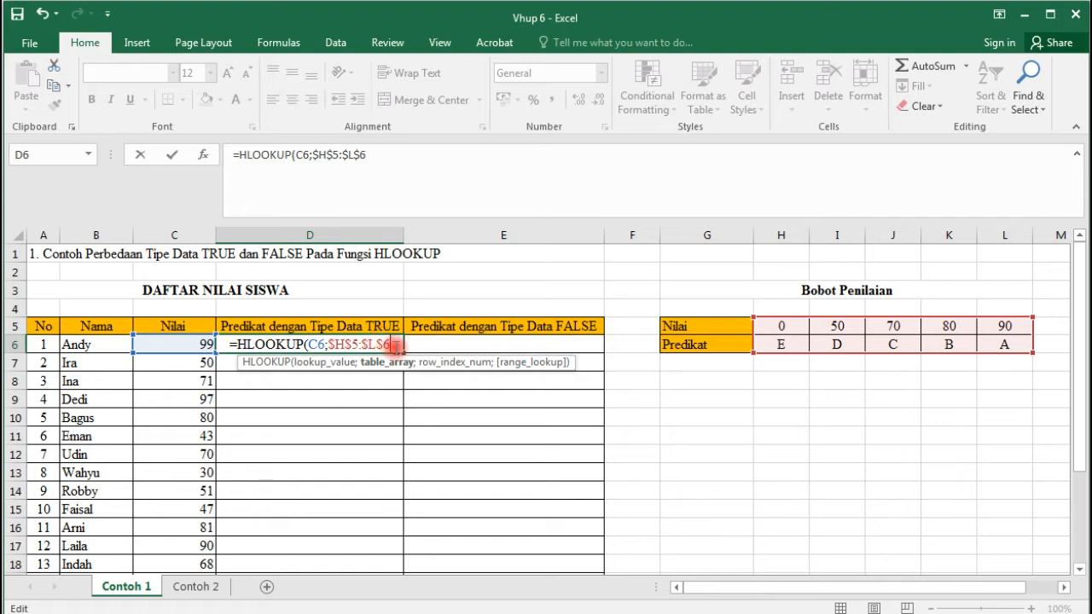
text(;)
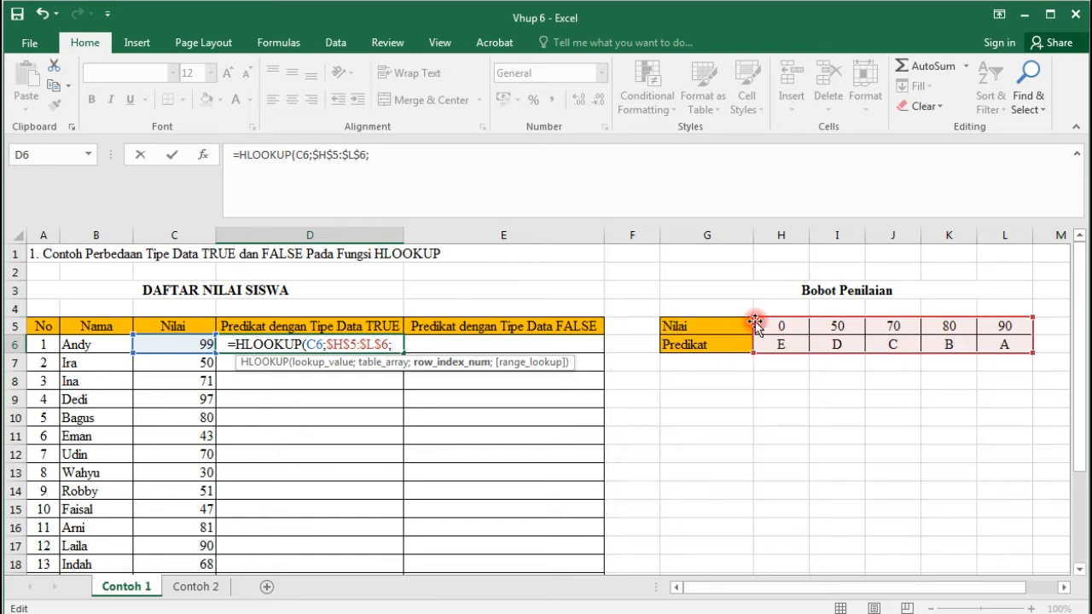
text(2)
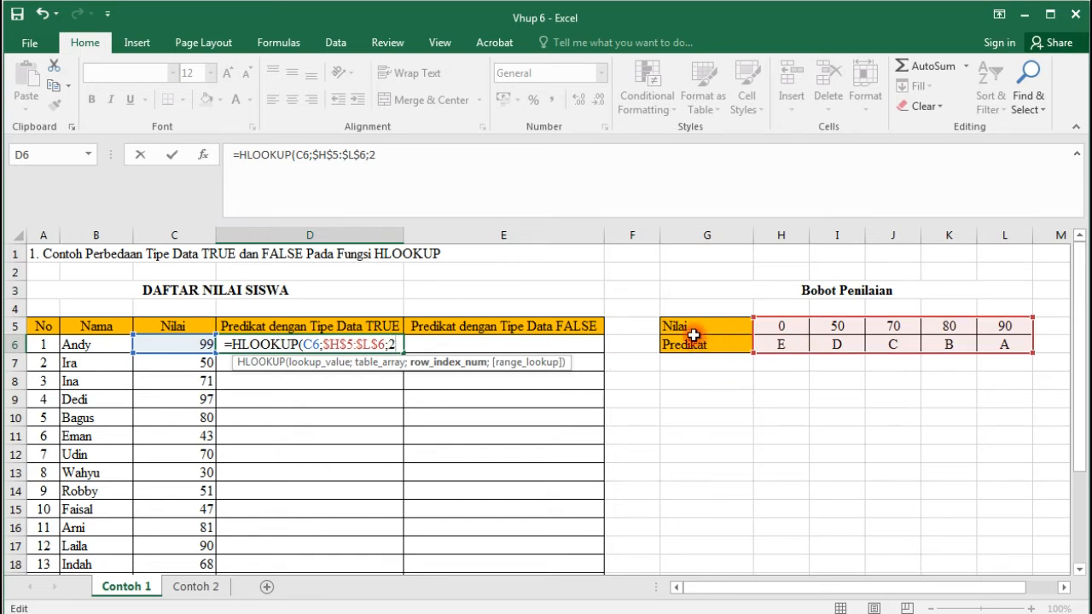
text(;)
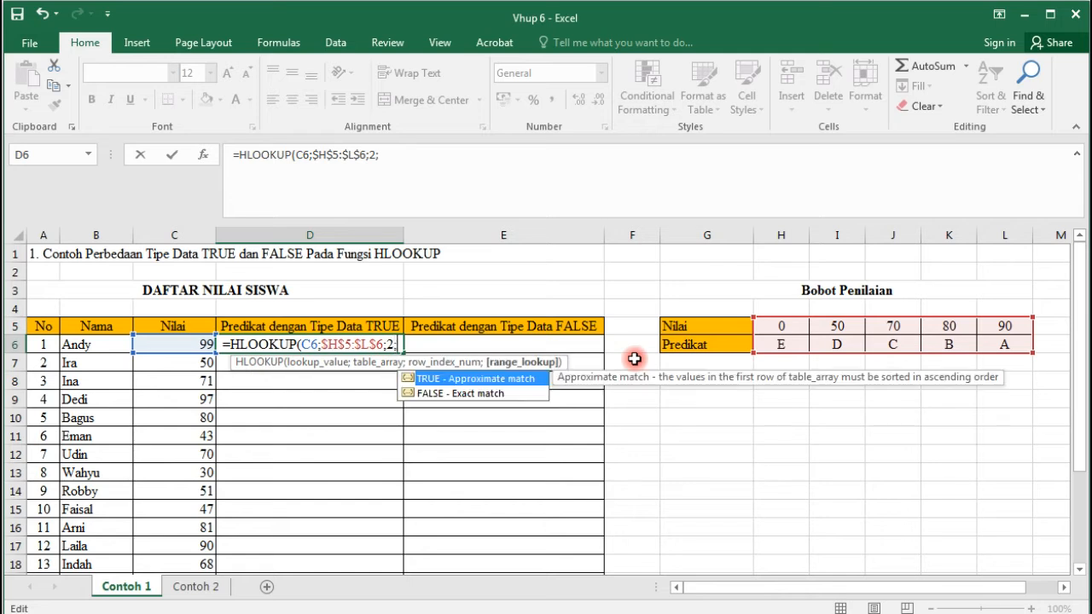
- Try TRUE, 1 and 0 as alternative range-lookup arguments in the D6 formula, clearing each one
text(TRUE)
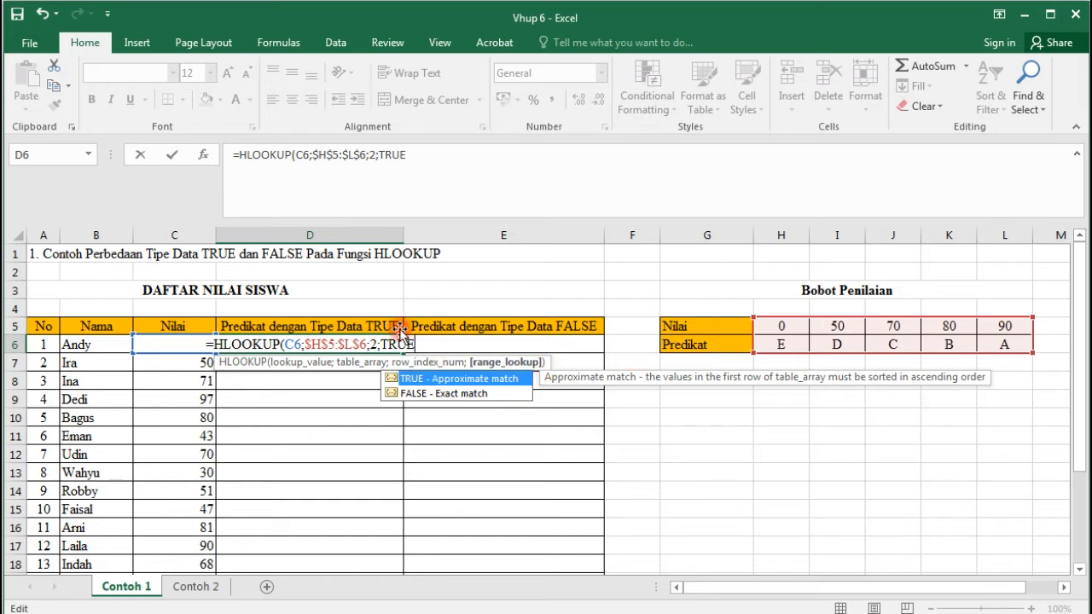
key(BackSpace)
key(BackSpace)
key(BackSpace)
key(BackSpace)
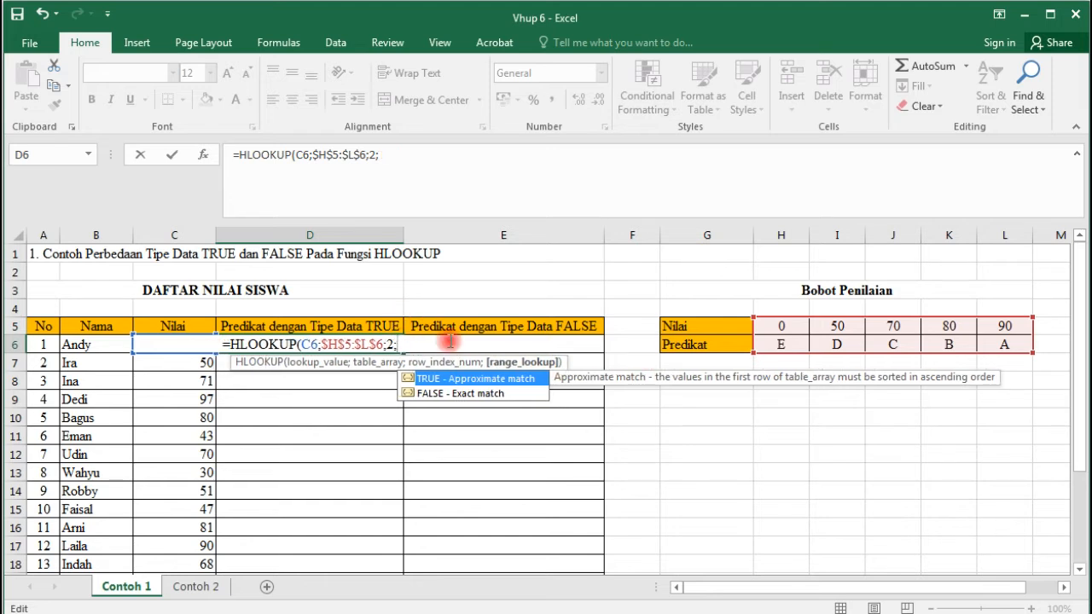
text(1)
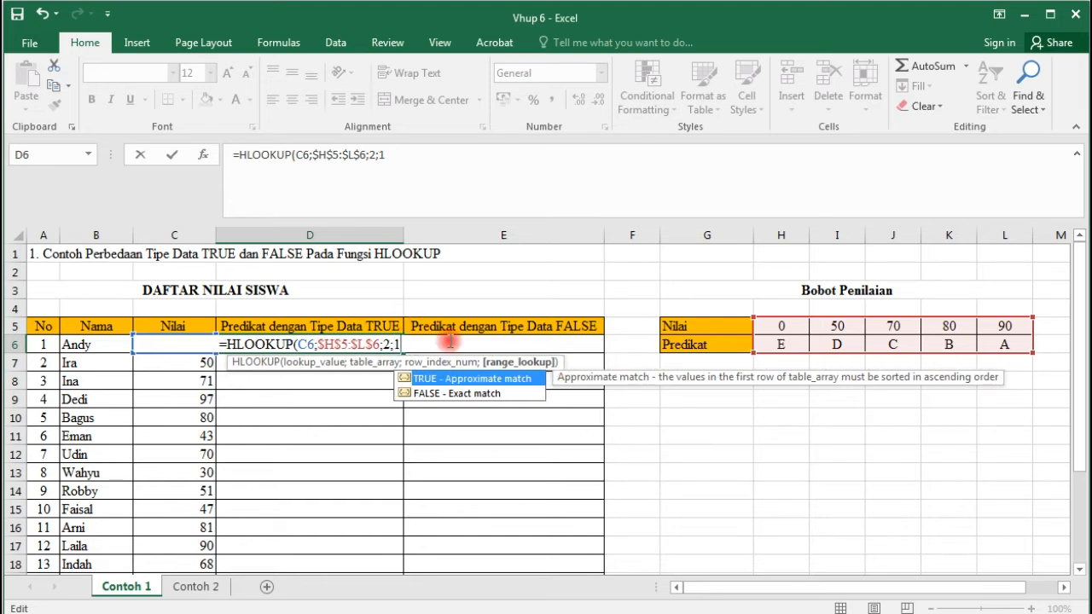
key(BackSpace)
text(0)
key(BackSpace)
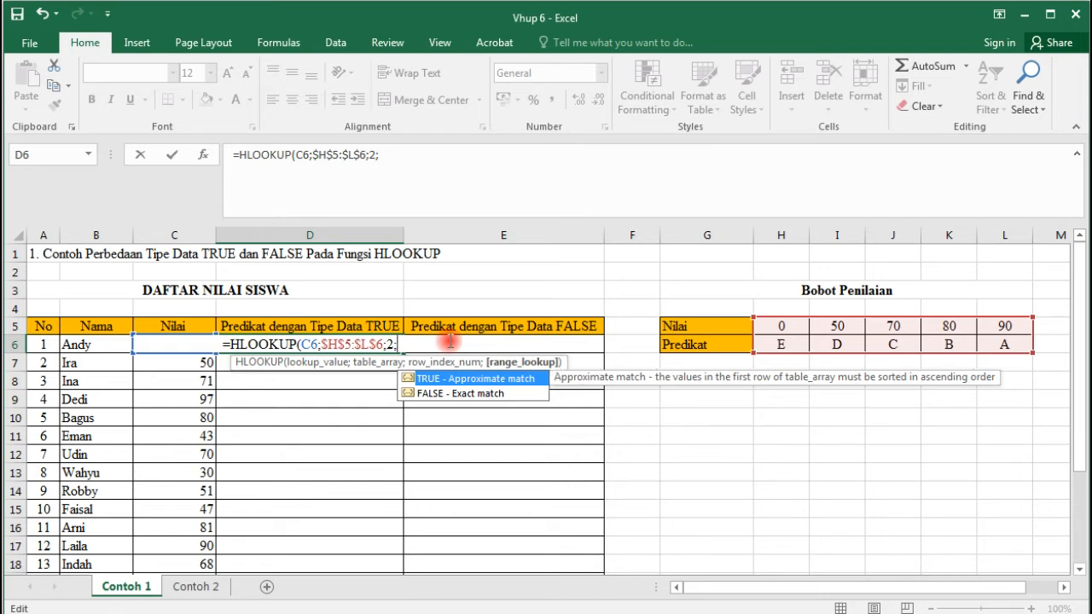
text(1)
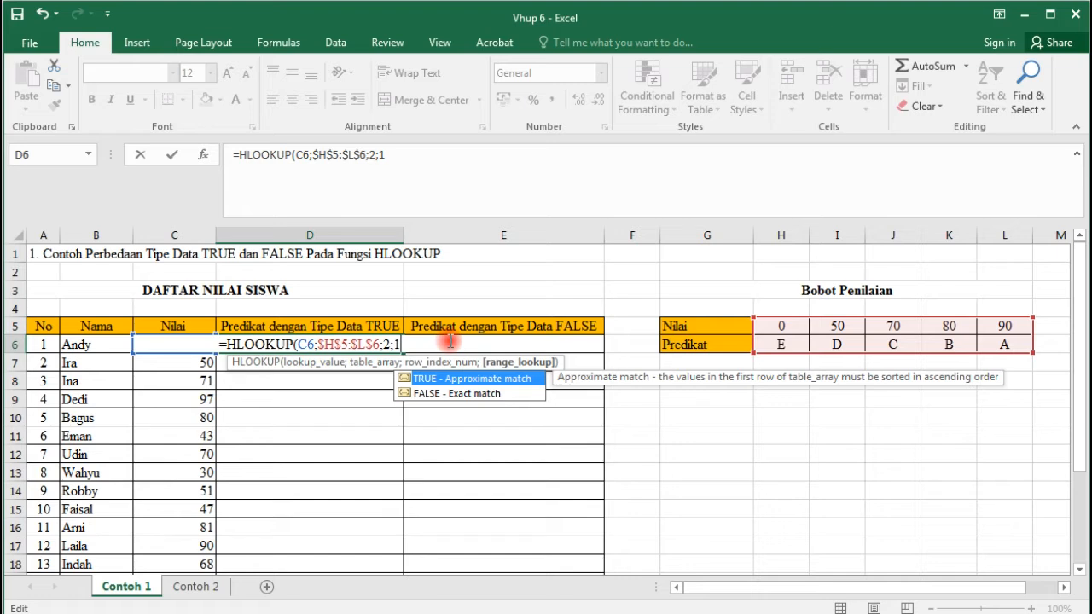
key(BackSpace)
- Complete the HLOOKUP formula in D6 with TRUE as the range-lookup argument and reselect the cell
text(TRUE)
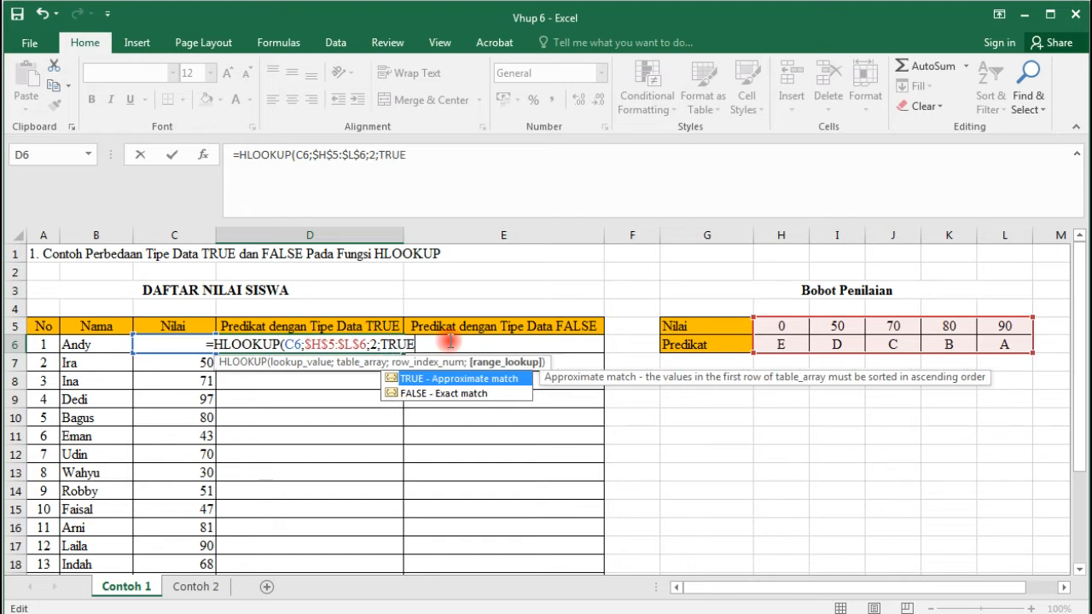
text())
key(Return)
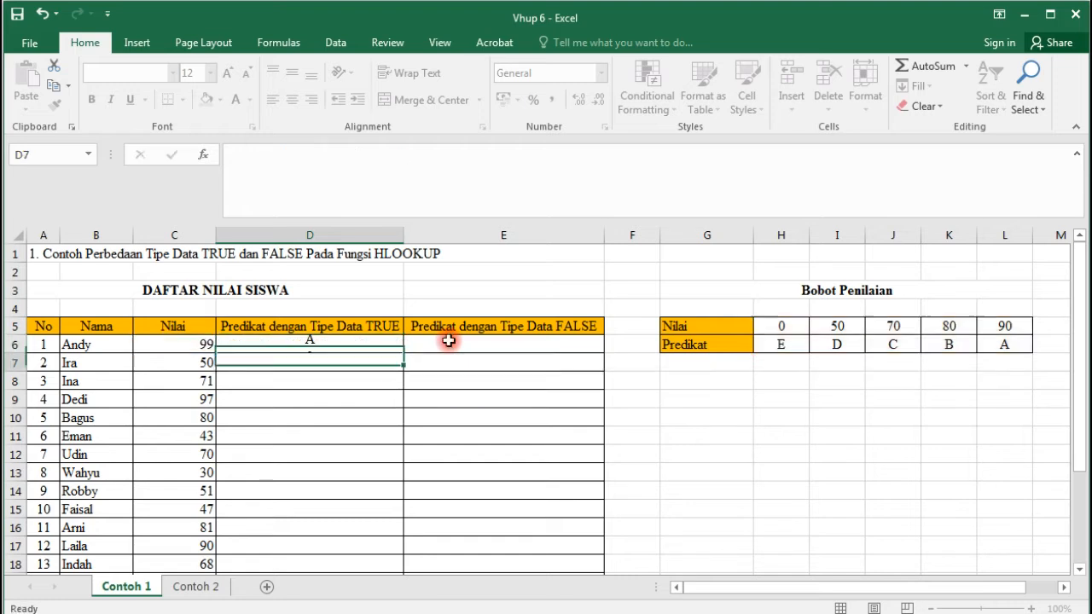
click(390, 348)
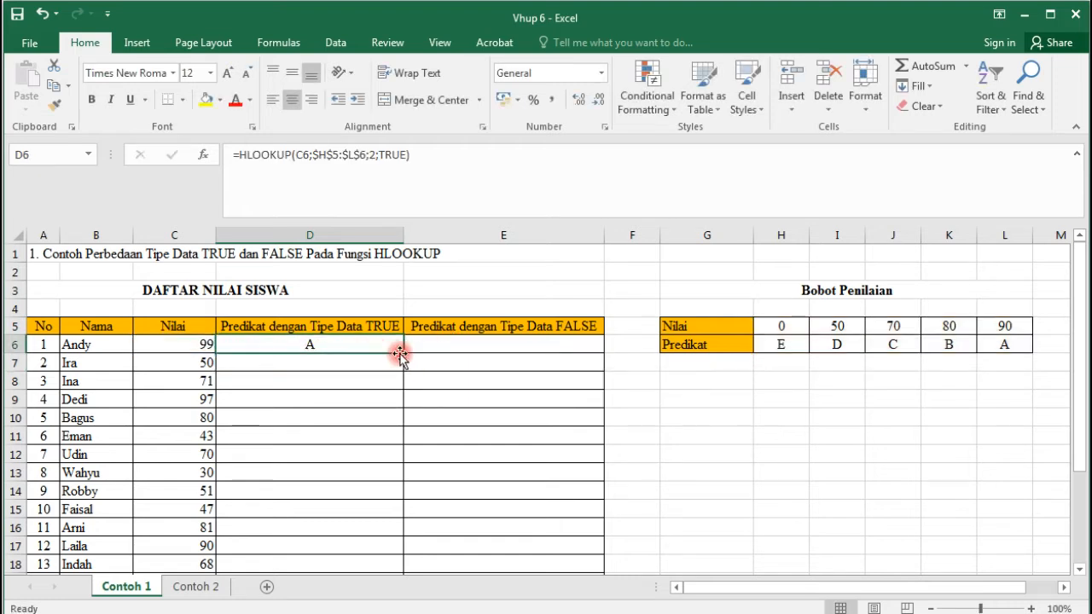
- Fill the D6 HLOOKUP formula down through D25 and check the copied formula in D7
drag(403, 353, 397, 516)
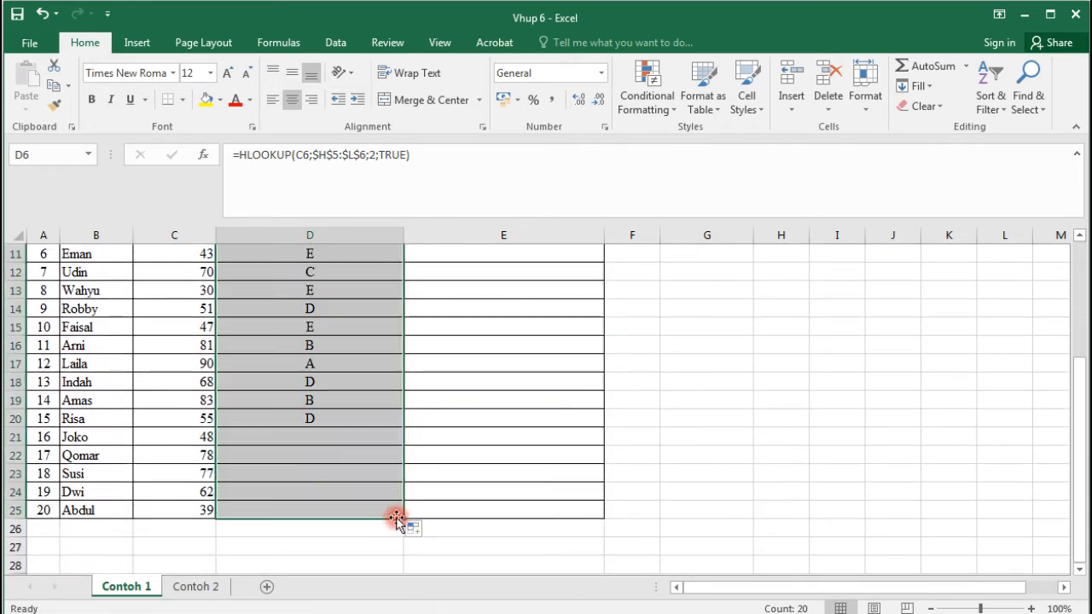
scroll(435, 439, up, 3)
scroll(435, 440, up, 1)
click(358, 345)
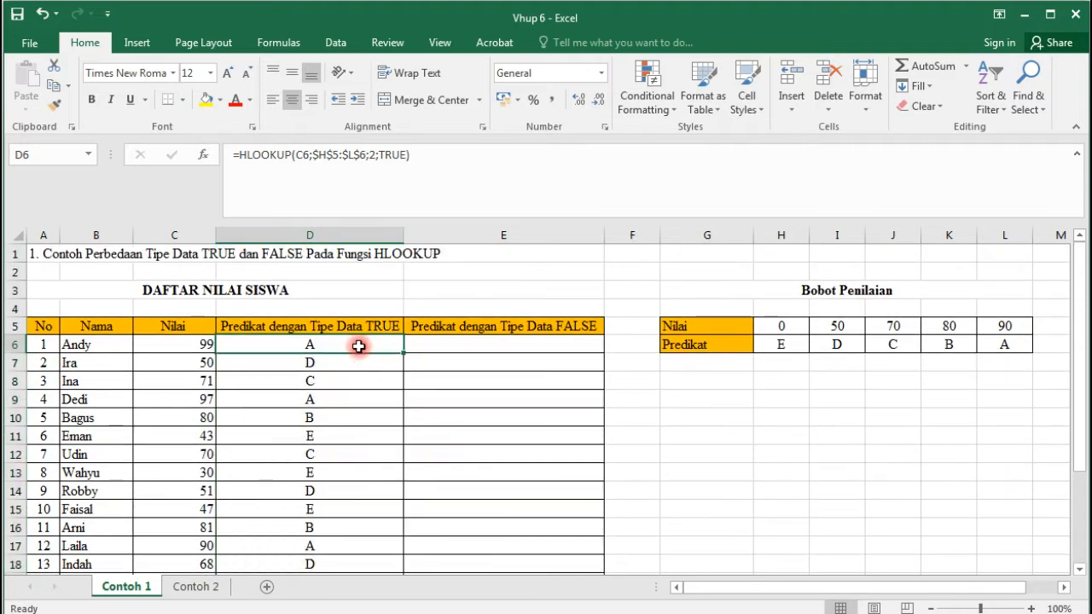
click(352, 368)
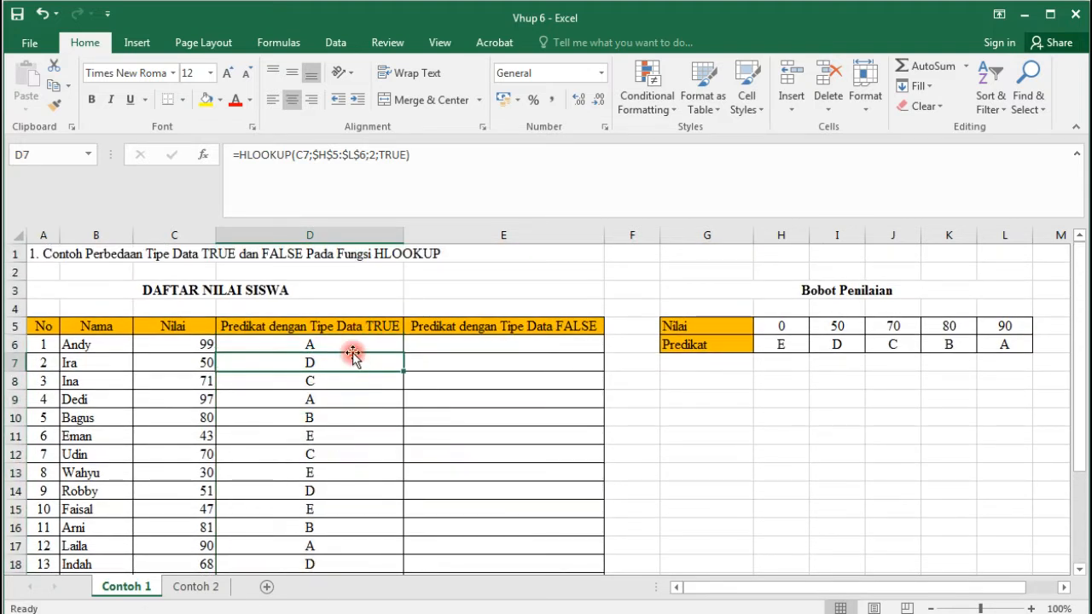
- Begin an HLOOKUP formula in cell E6 with C6 as the lookup value
click(486, 357)
click(434, 344)
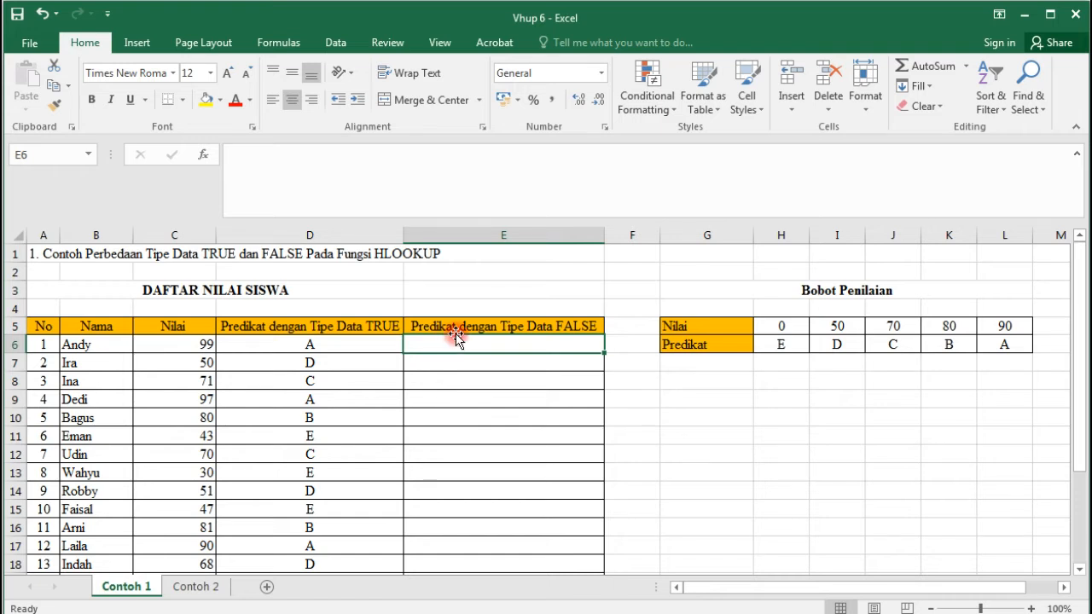
text(=)
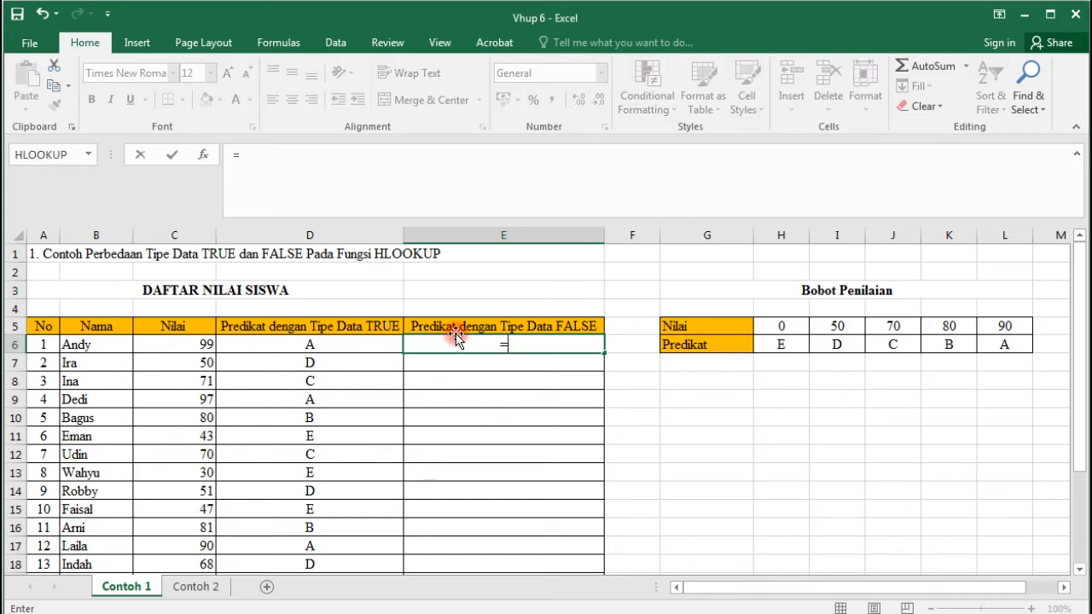
text(HLOOKUP()
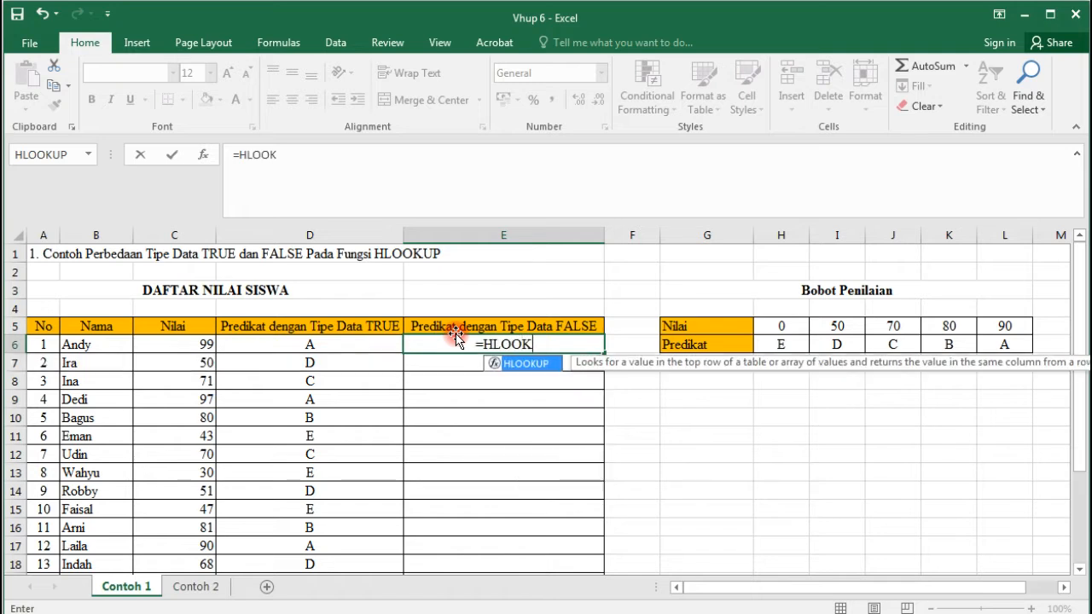
click(148, 344)
text(;)
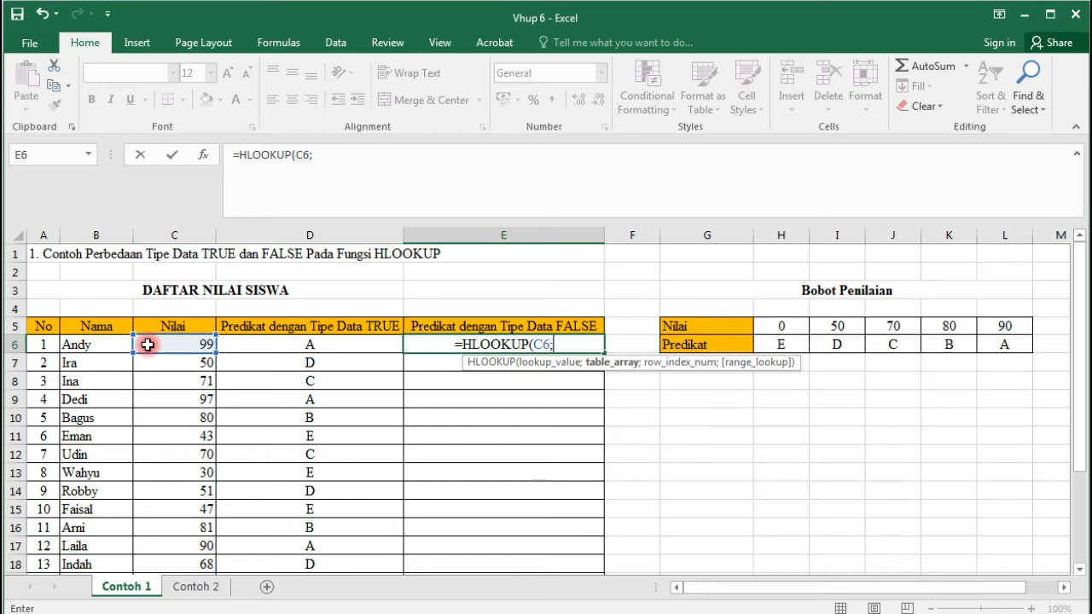
- Add the absolute range $H$5:$L$6 as the E6 formula's table array and 2 as its row index
click(794, 326)
drag(793, 326, 1007, 351)
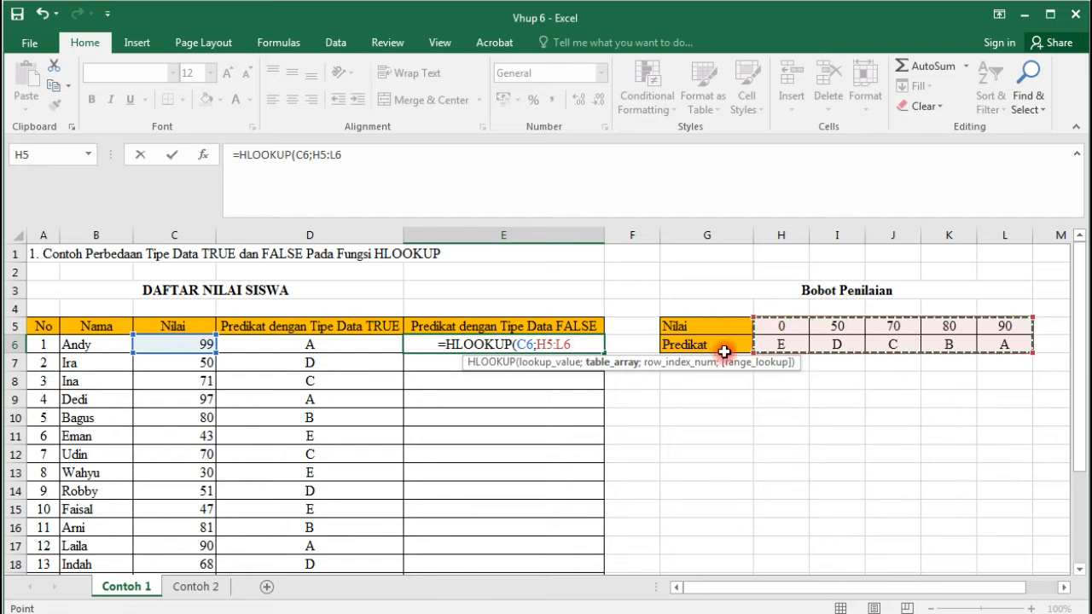
key(F4)
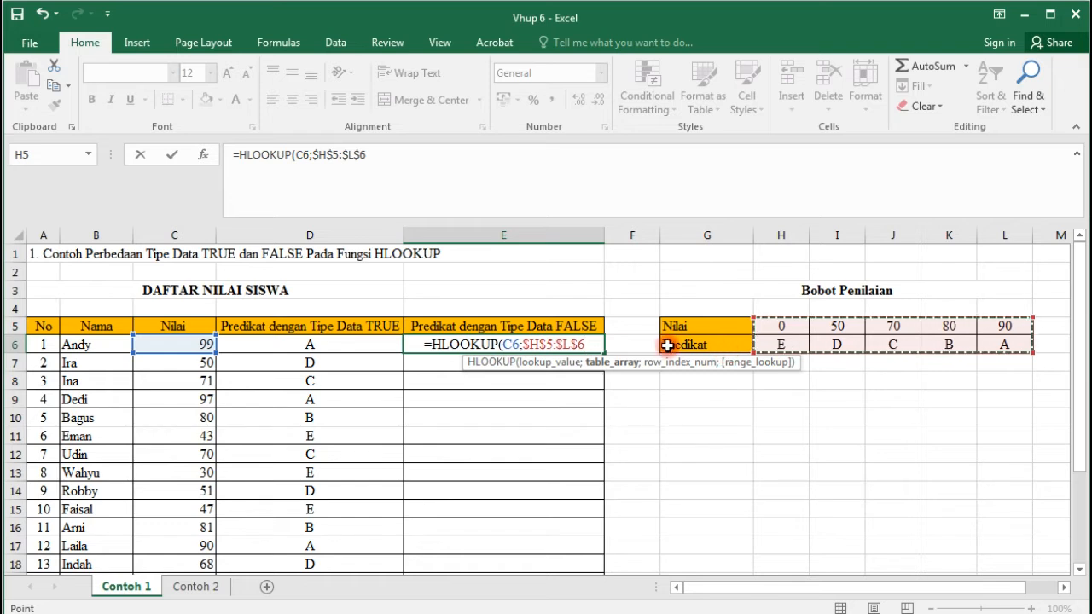
text(;2)
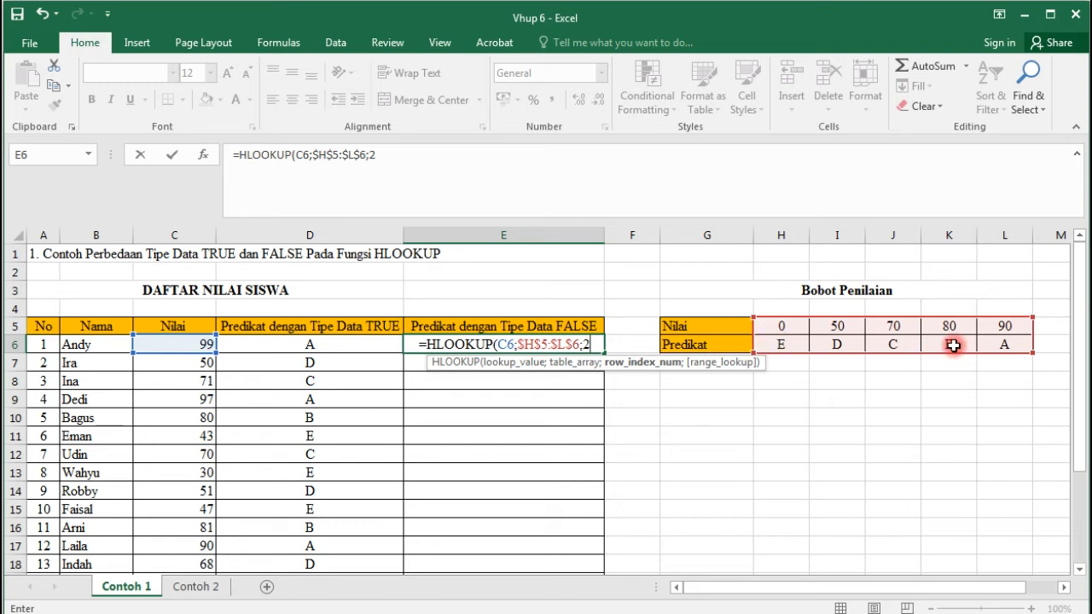
text(;)
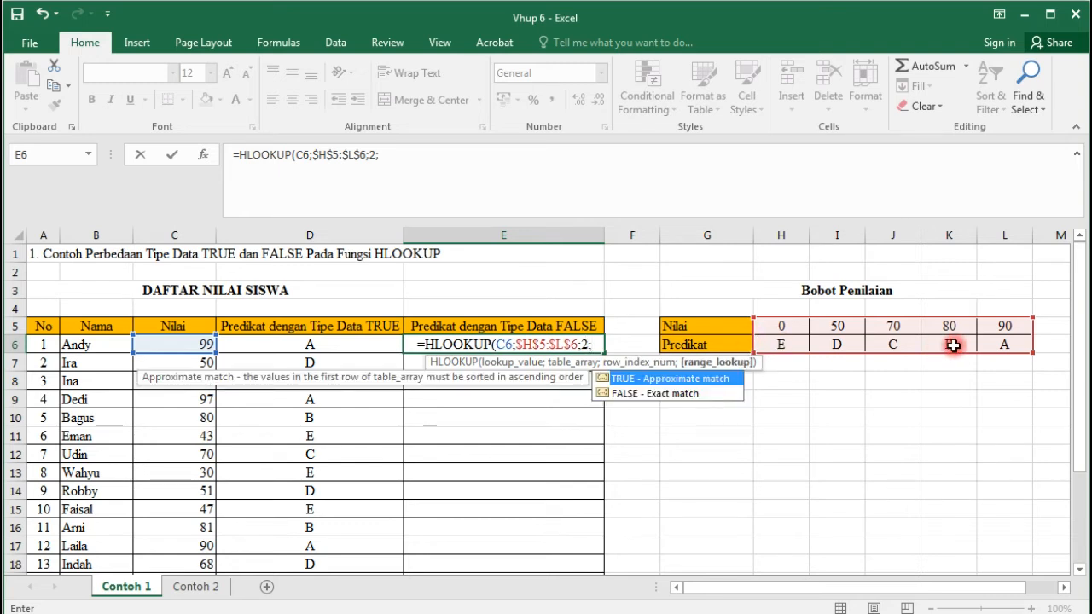
- Complete the HLOOKUP formula in E6 with FALSE as the range-lookup argument and reselect the cell
text(FALSE)
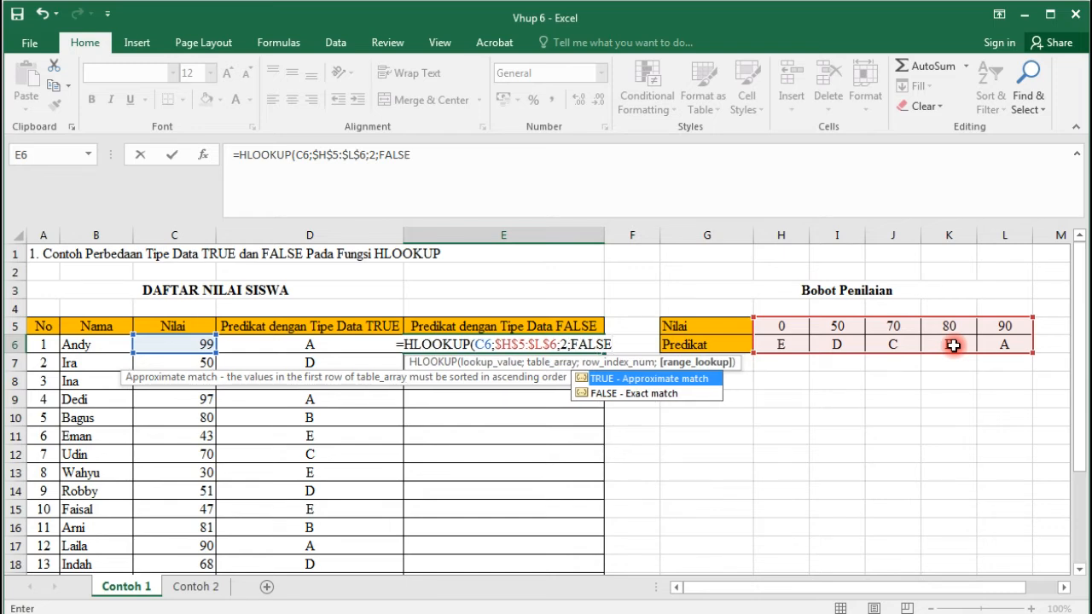
text())
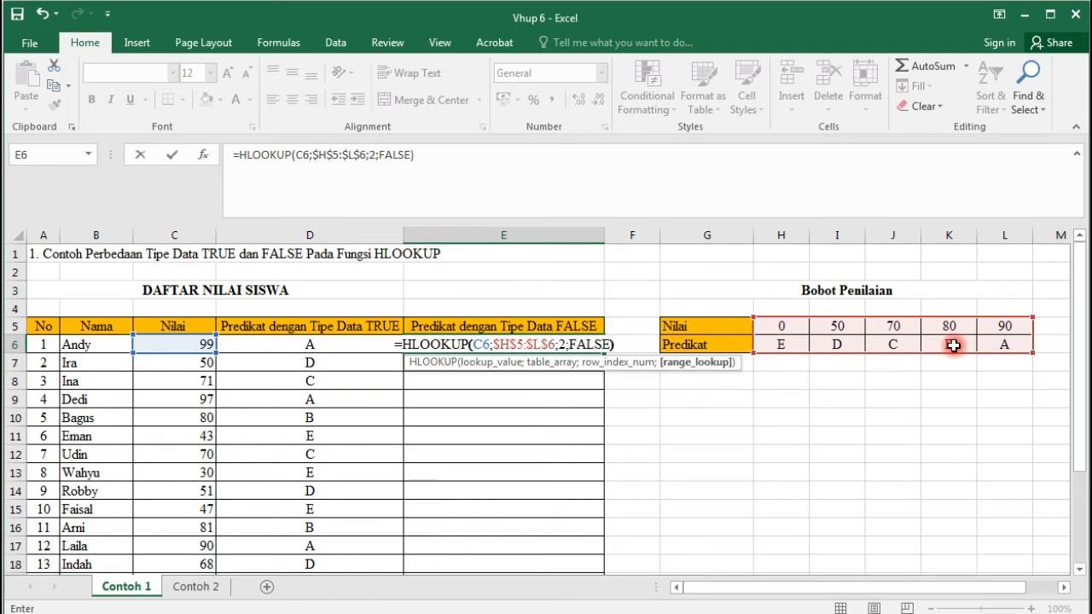
key(Return)
click(470, 344)
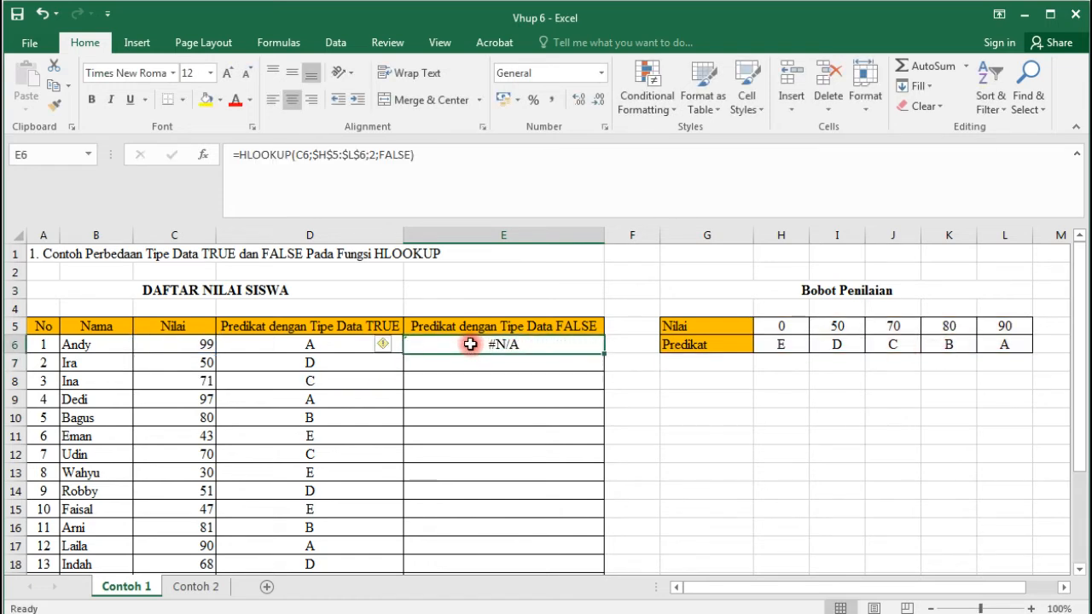
- Fill the E6 HLOOKUP formula down through E25 and check the copied formula in E7
drag(604, 353, 597, 551)
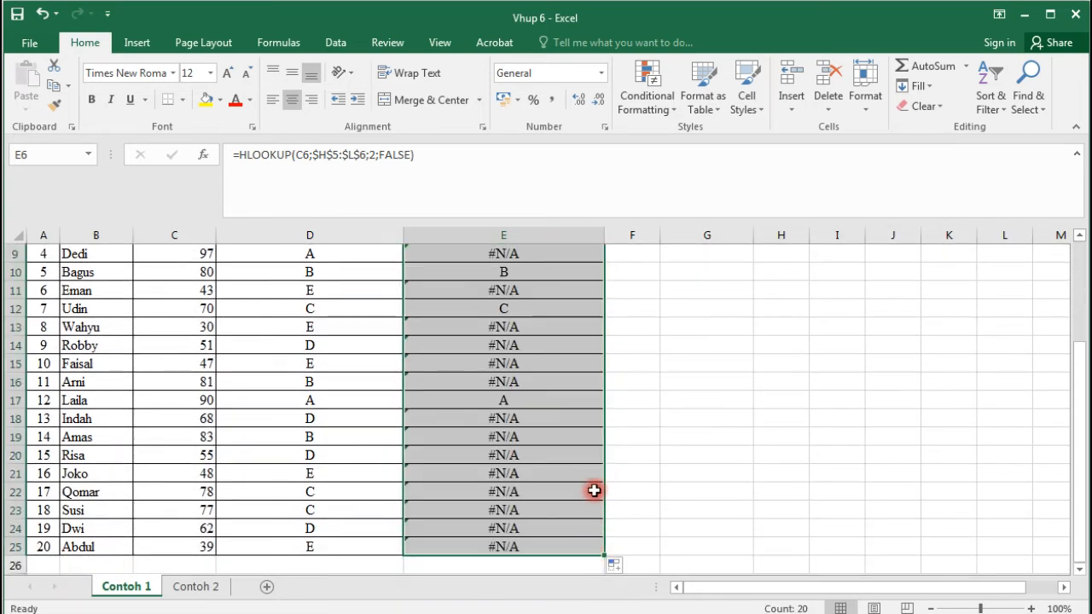
scroll(592, 486, up, 3)
click(502, 349)
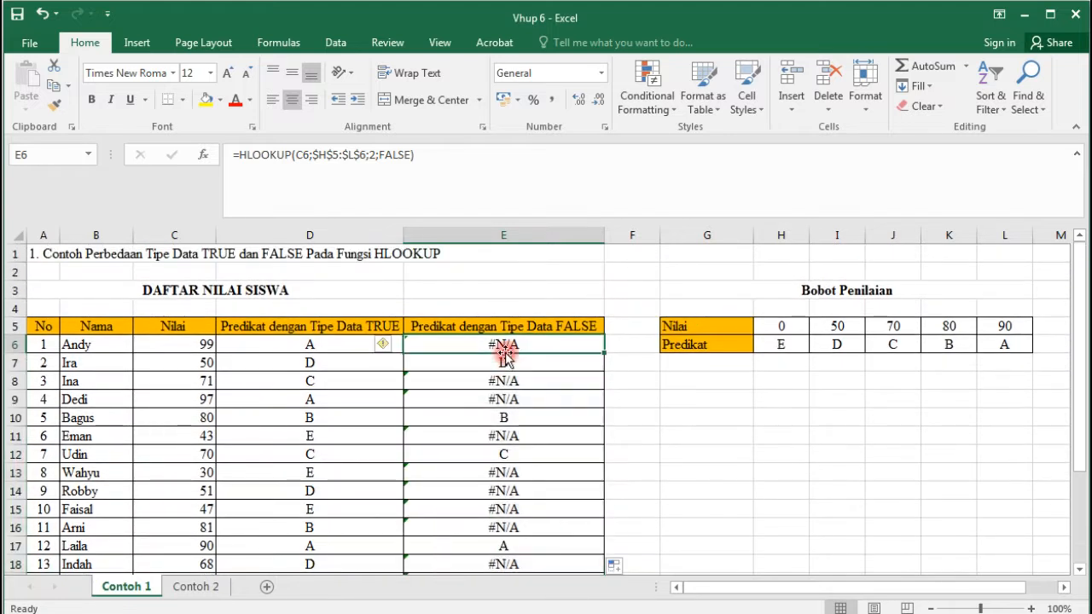
click(504, 365)
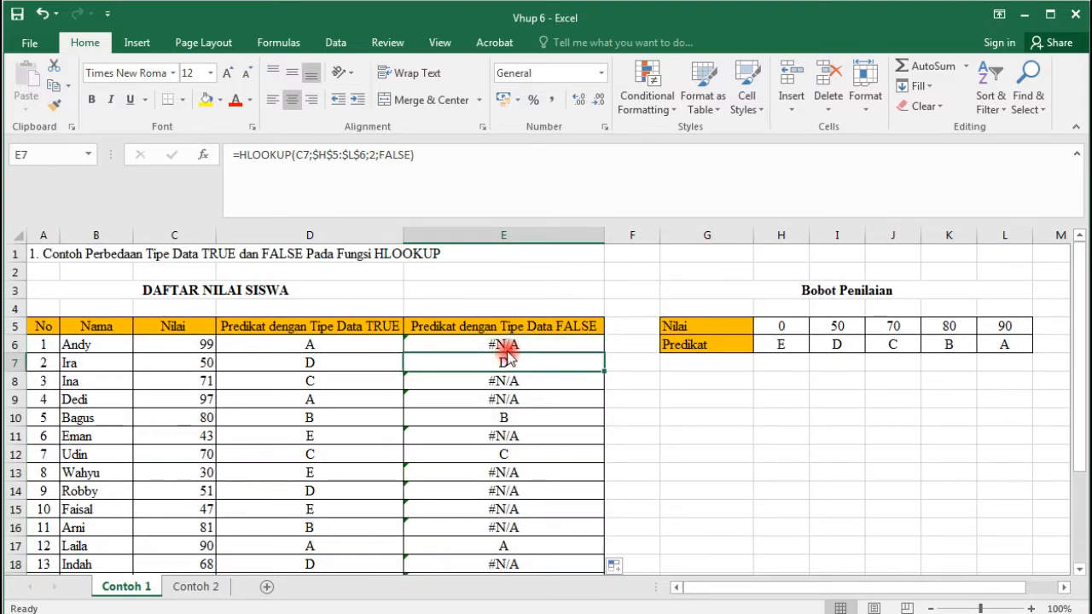
- Compare the first student's TRUE and FALSE lookup formulas in D6 and E6 against the score in C6
click(345, 346)
click(489, 345)
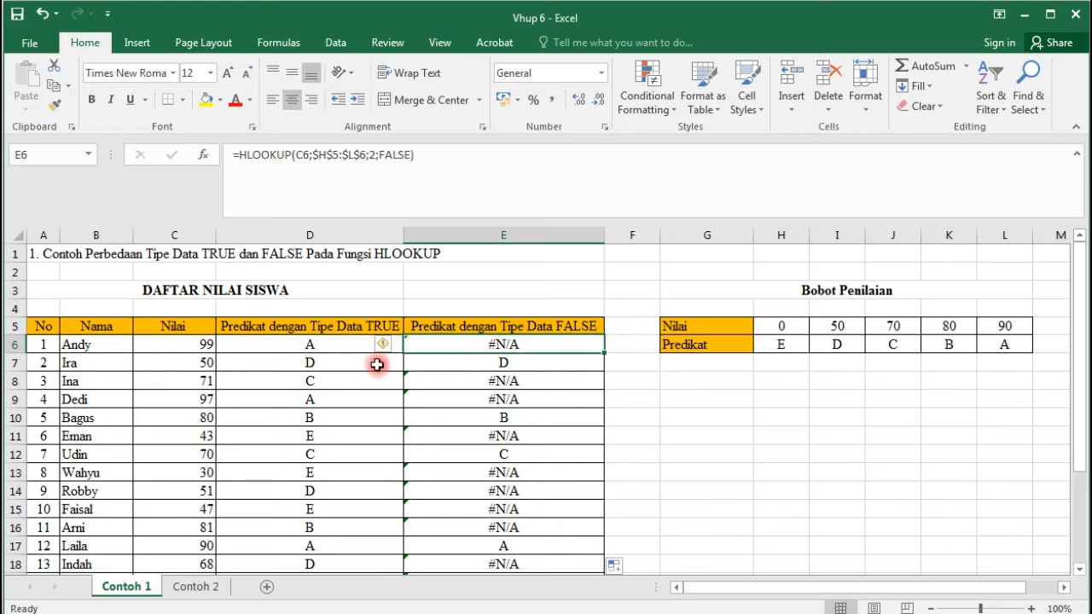
click(379, 362)
click(447, 349)
click(337, 344)
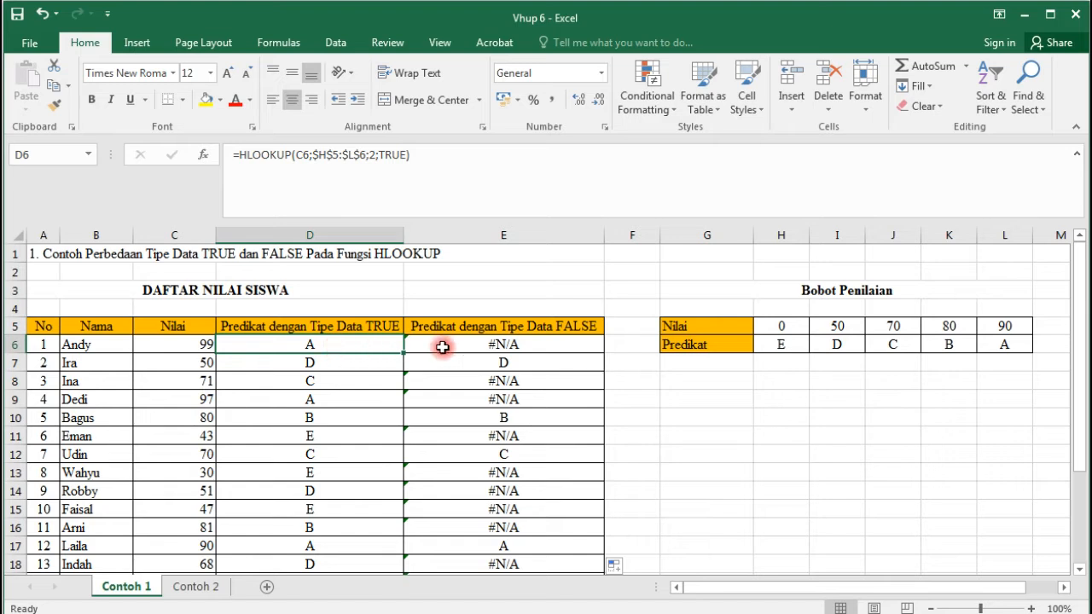
click(463, 342)
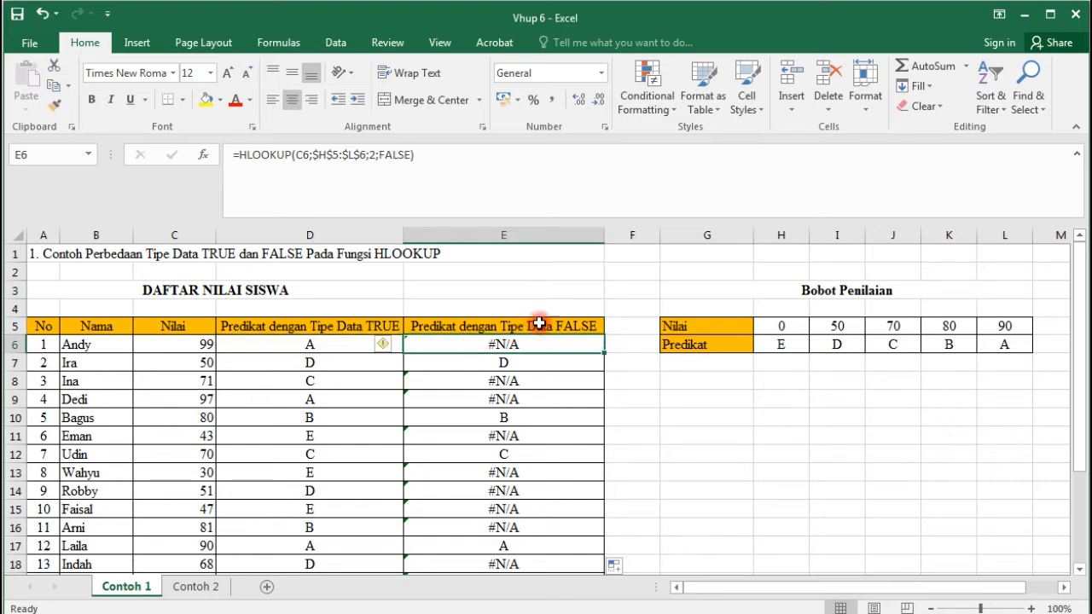
click(504, 364)
click(504, 346)
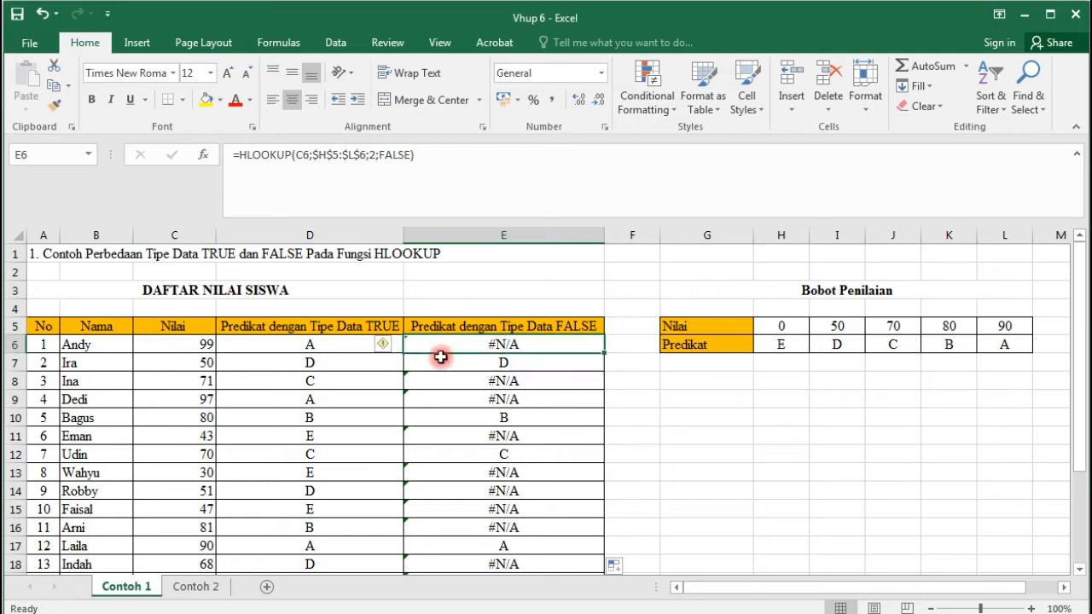
click(342, 350)
click(496, 347)
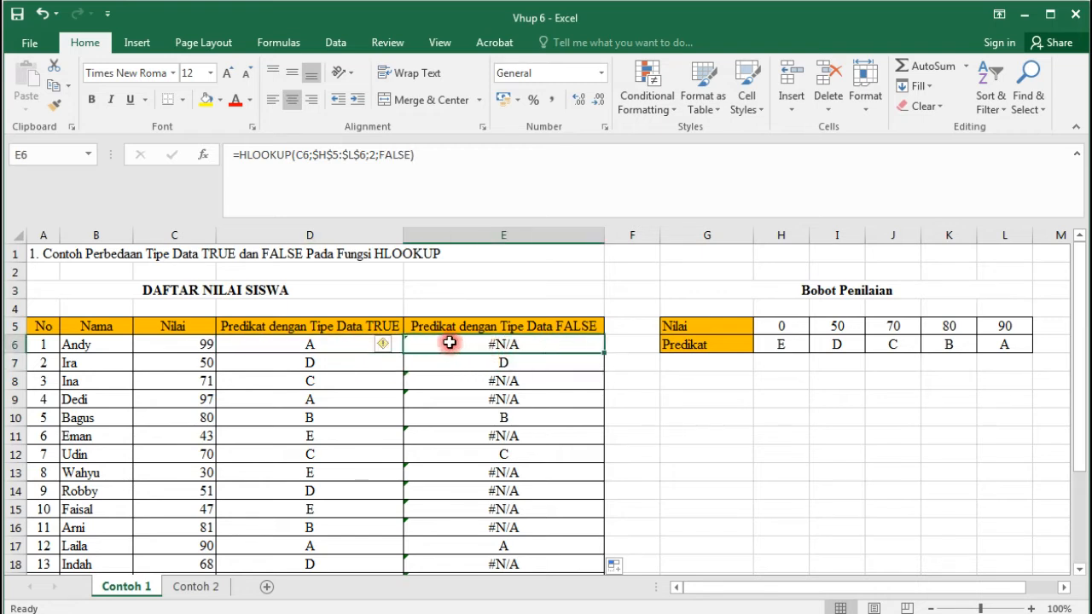
click(324, 344)
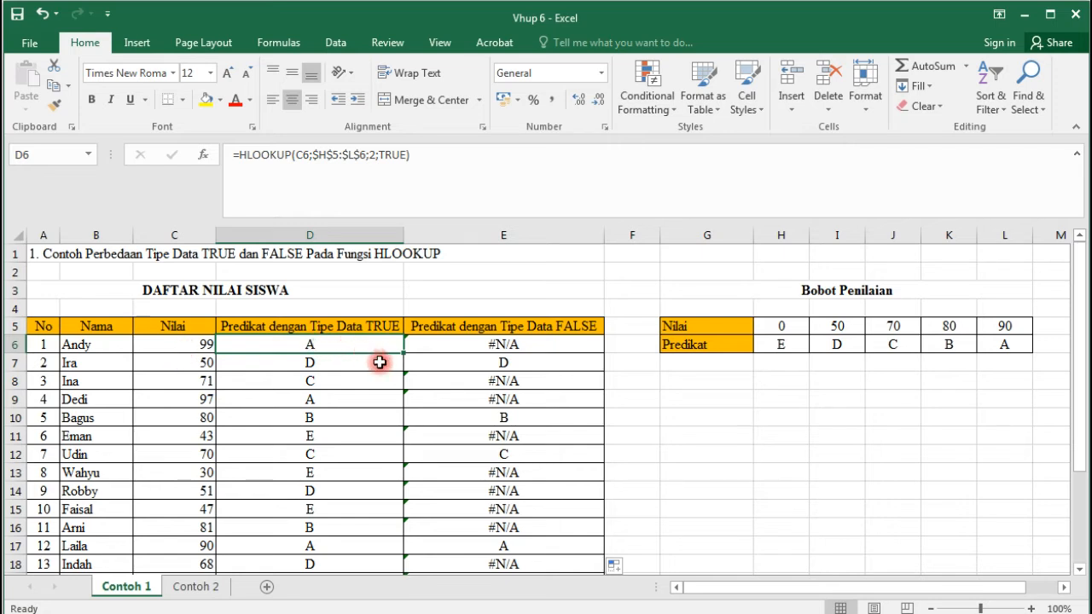
click(206, 345)
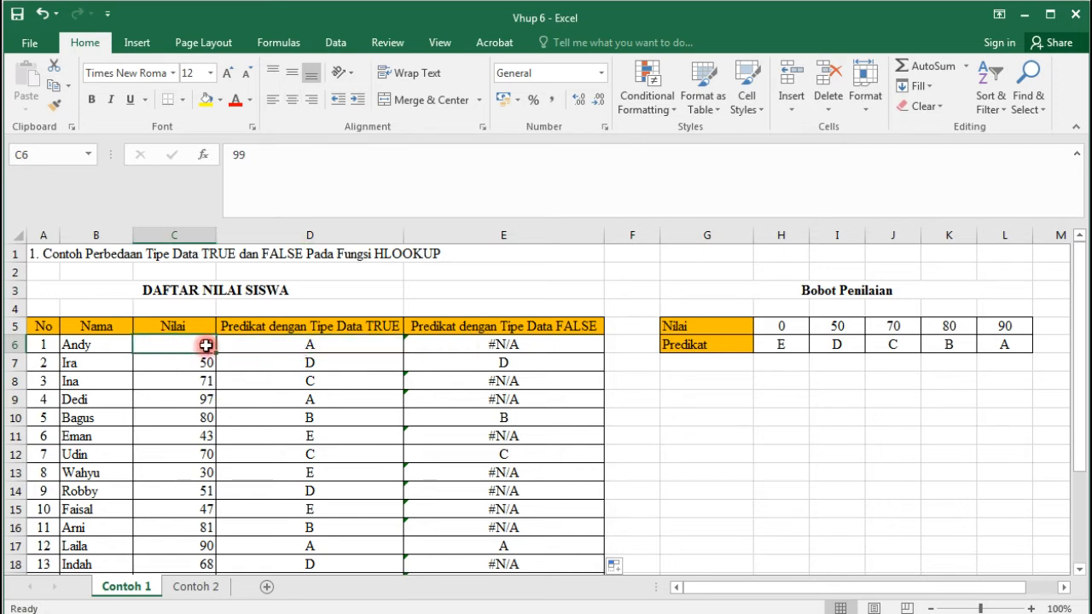
click(324, 345)
click(459, 342)
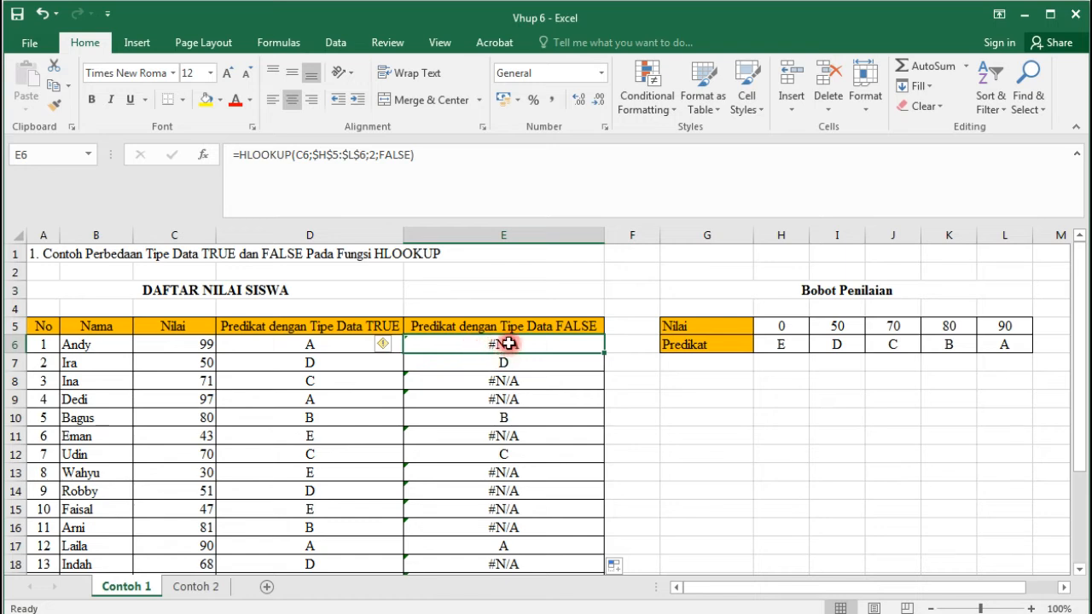
- Compare the scores in C7 and C8 with the Bobot Penilaian values and their TRUE and FALSE predicates
click(203, 365)
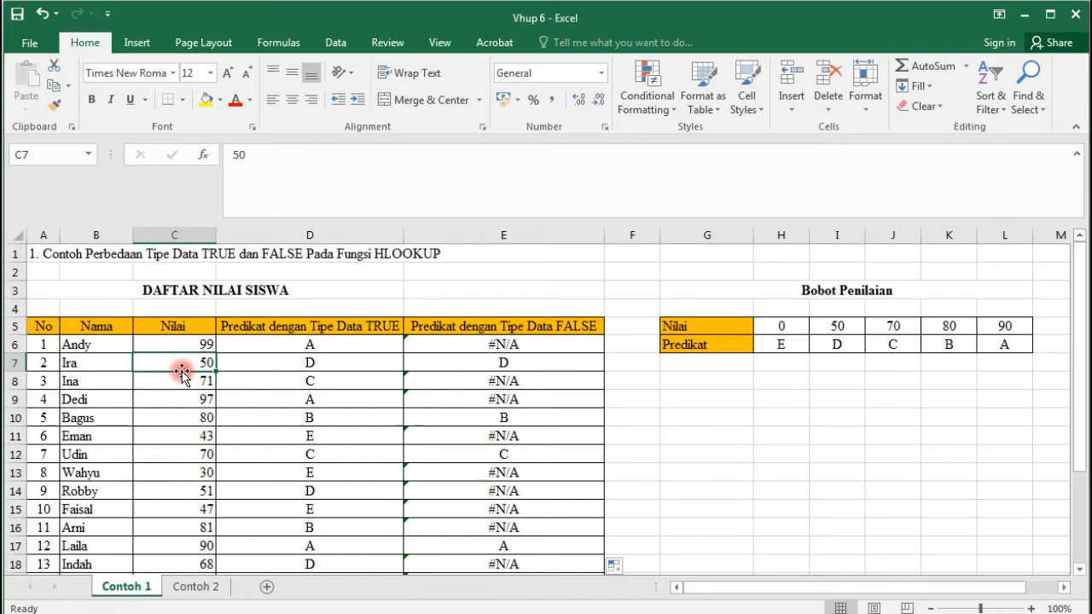
click(857, 329)
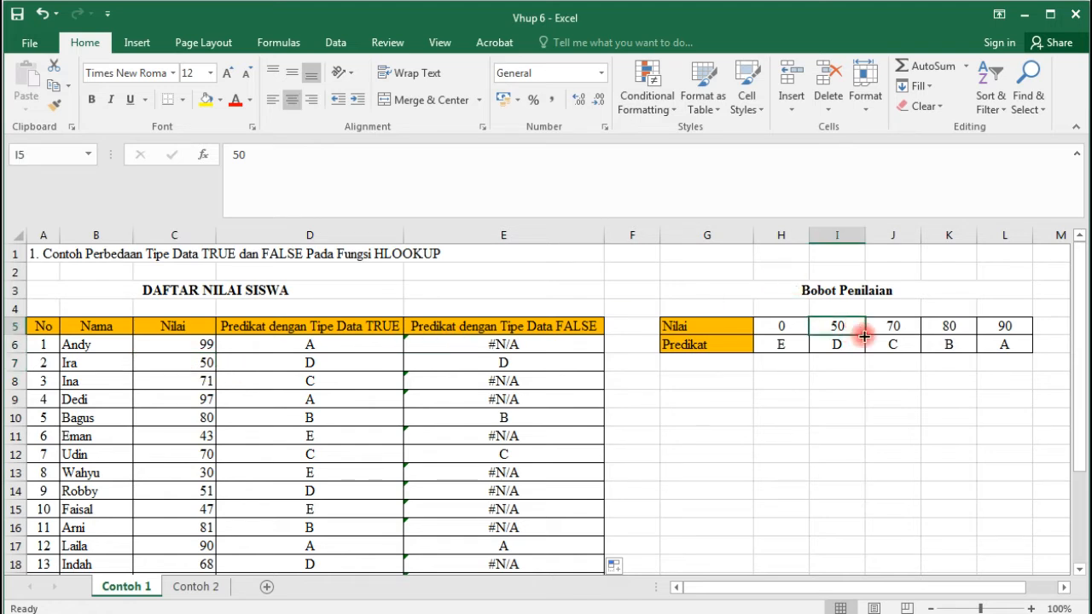
click(538, 364)
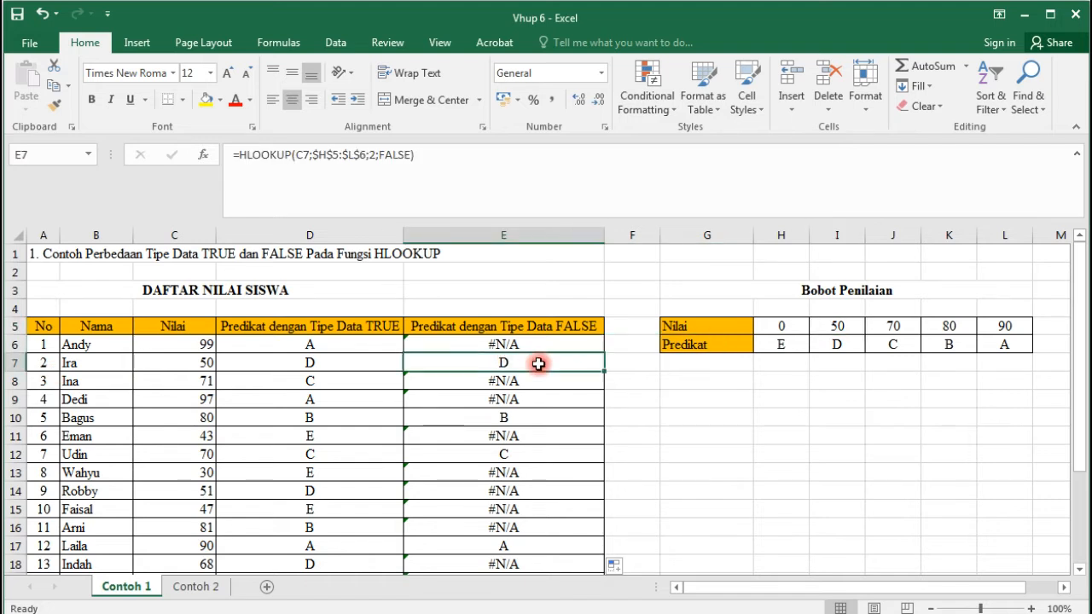
click(350, 364)
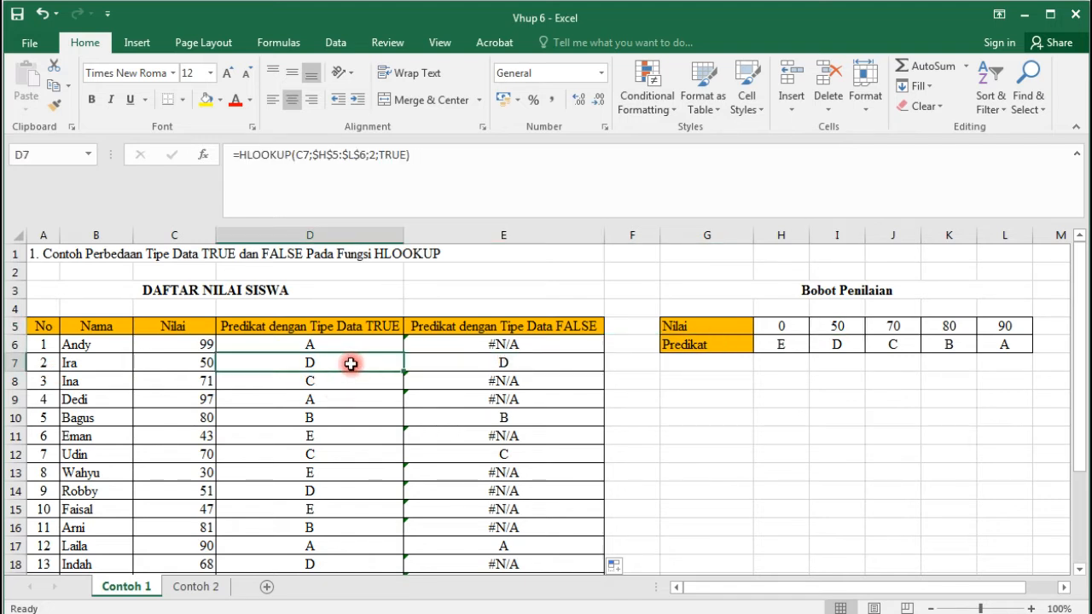
click(182, 381)
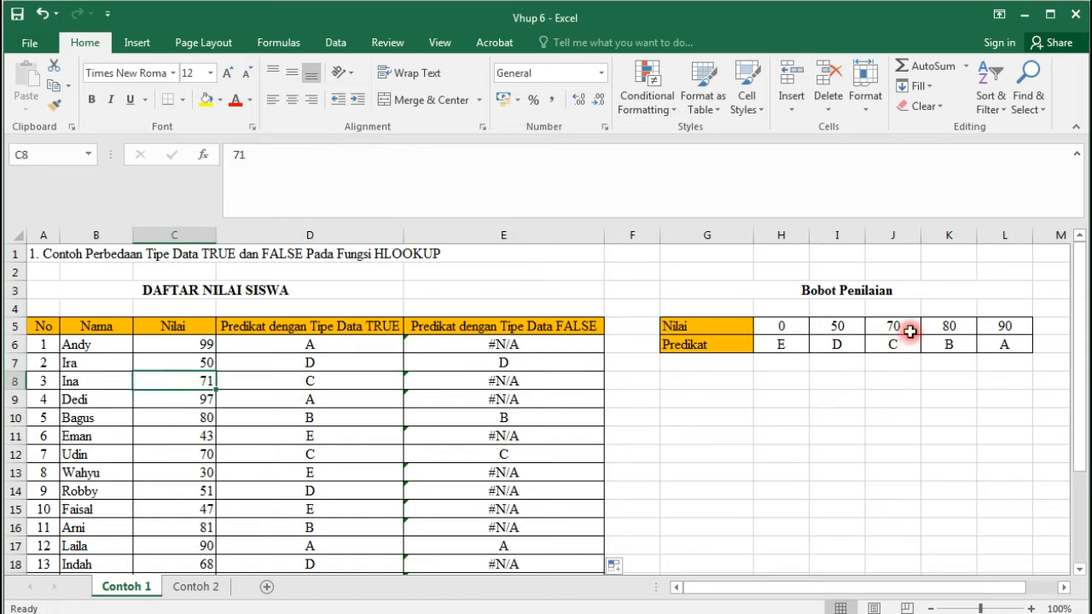
click(538, 381)
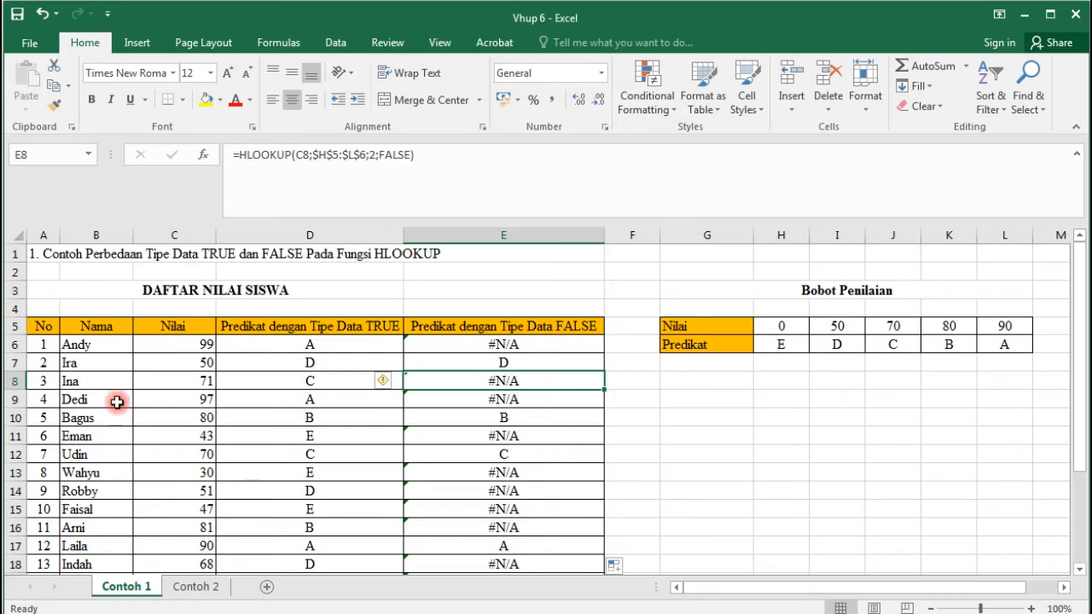
- Set the third student's score in C8 to 70 and check the FALSE predicate in E8
click(190, 382)
text(70)
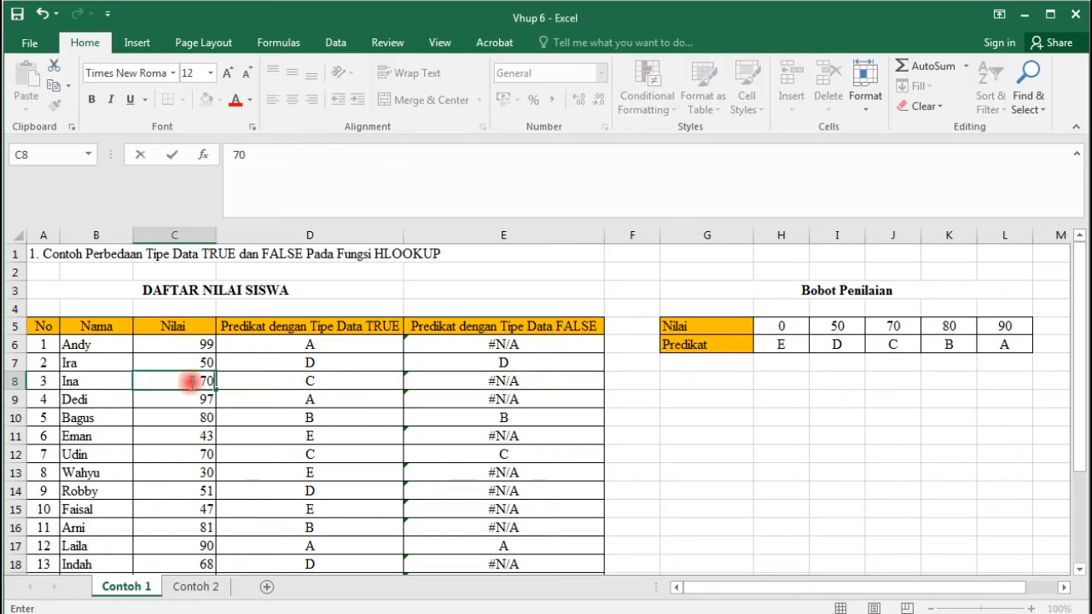
key(Return)
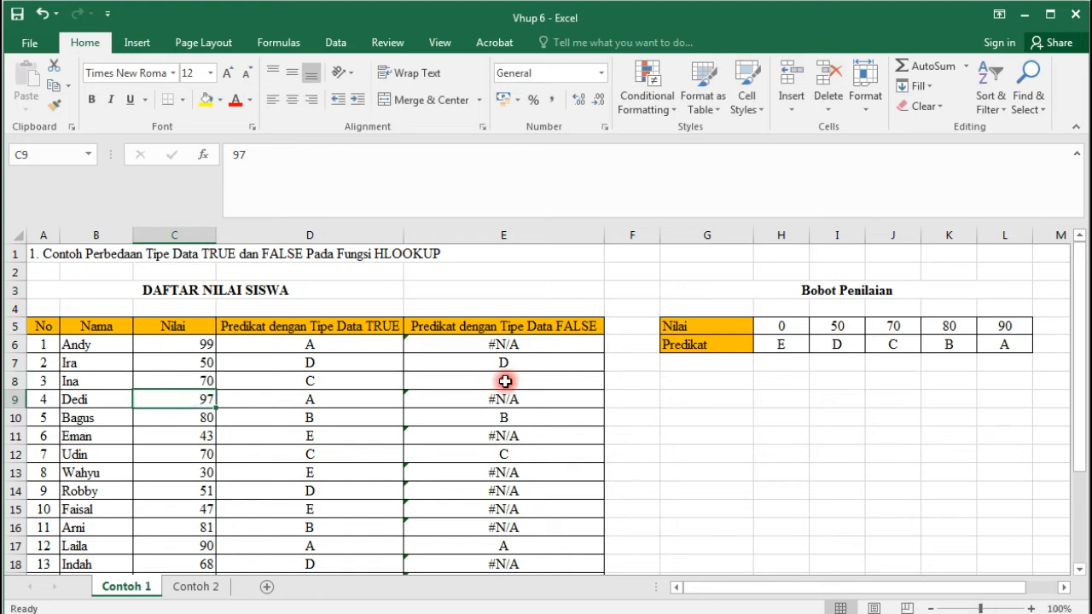
click(505, 381)
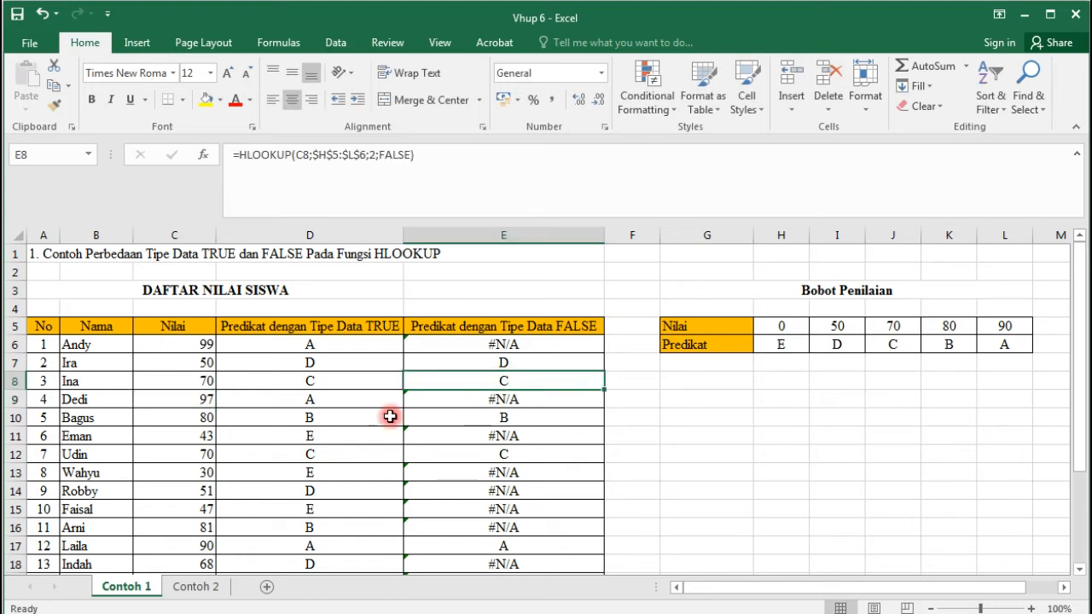
- Compare the scores in C6, C10 and C11 with the Bobot Penilaian values and inspect the FALSE lookup formula in E11
click(207, 345)
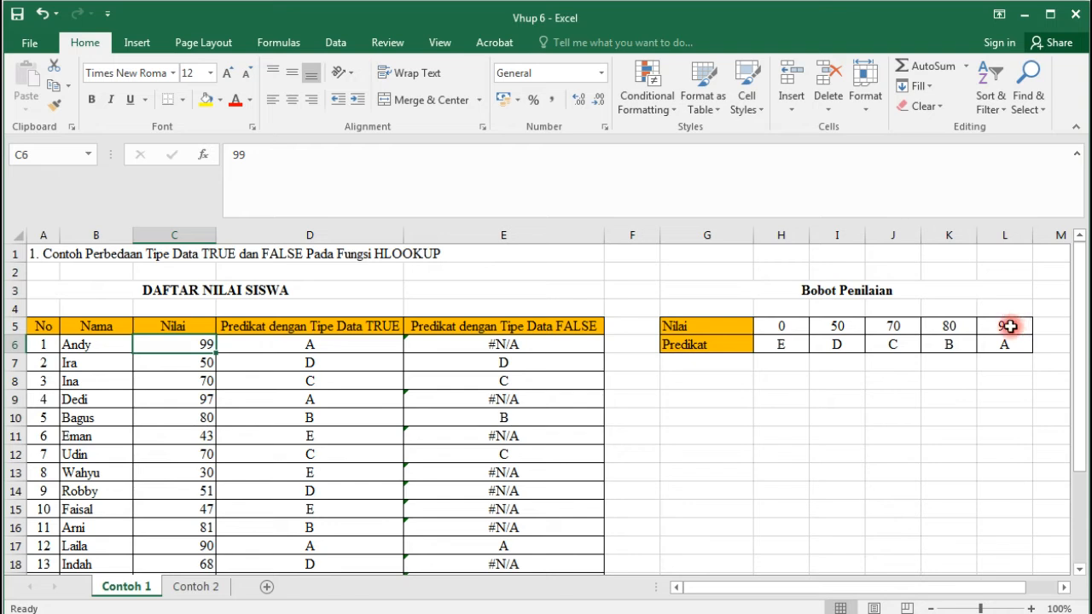
click(202, 418)
click(171, 435)
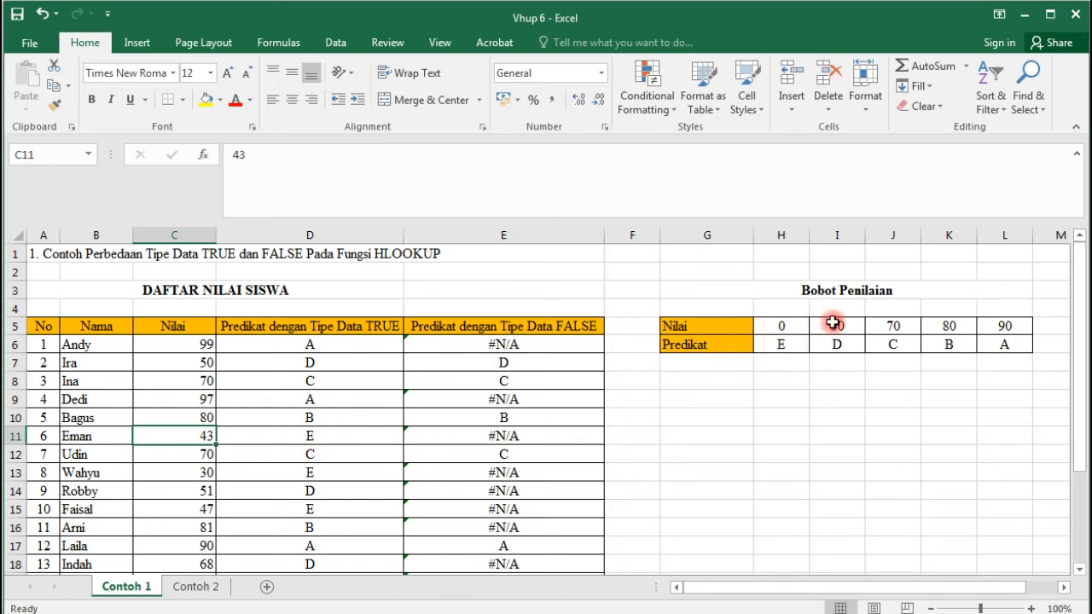
click(536, 439)
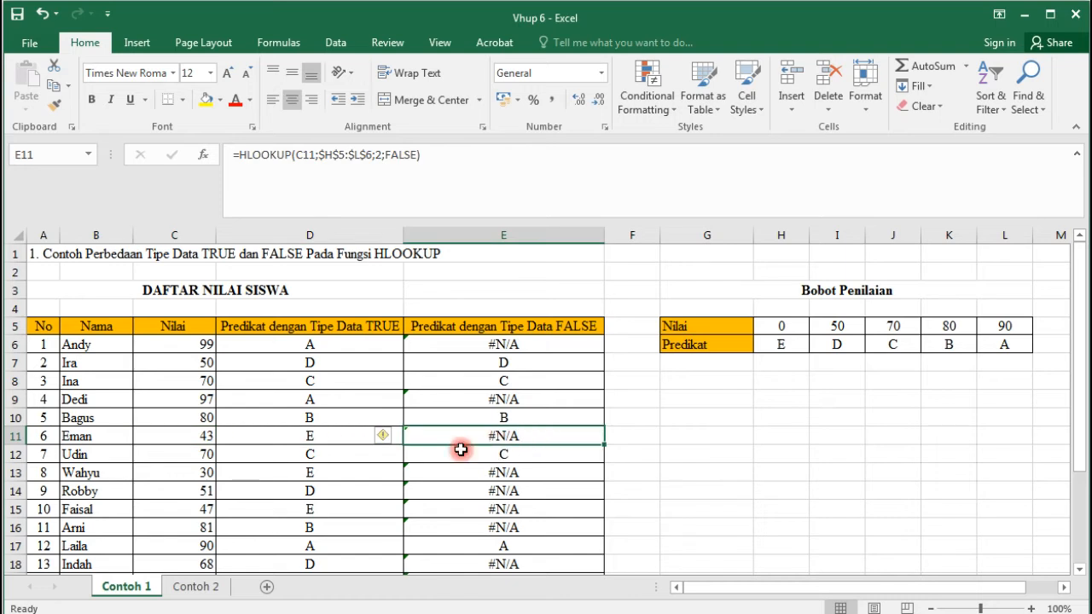
- Set the sixth student's score in C11 to 49 and compare the TRUE predicate in D11 with thresholds H5 and I5
click(195, 440)
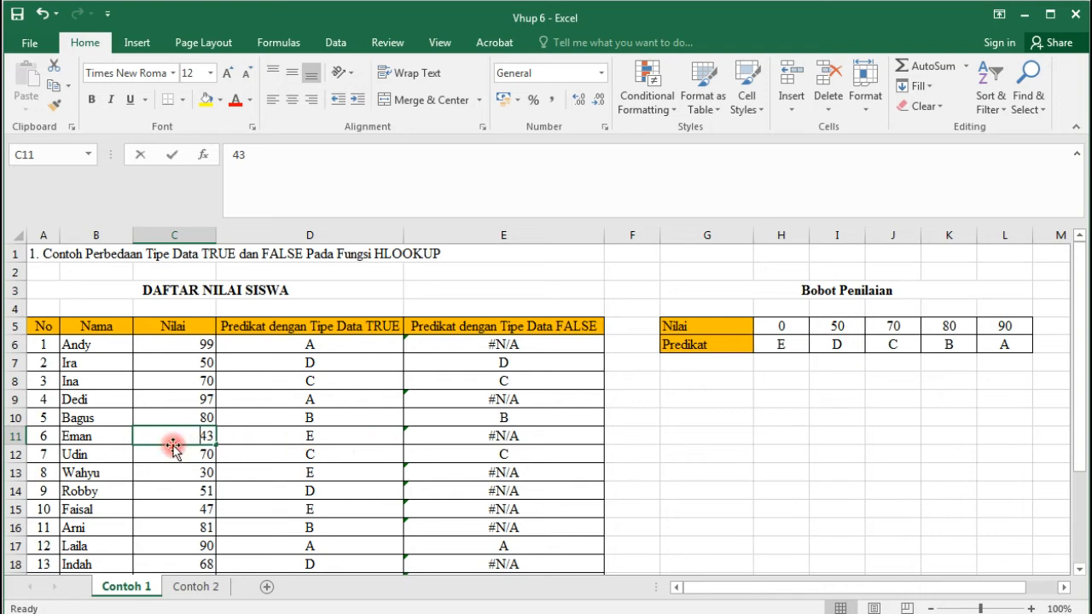
text(49)
key(Return)
click(330, 440)
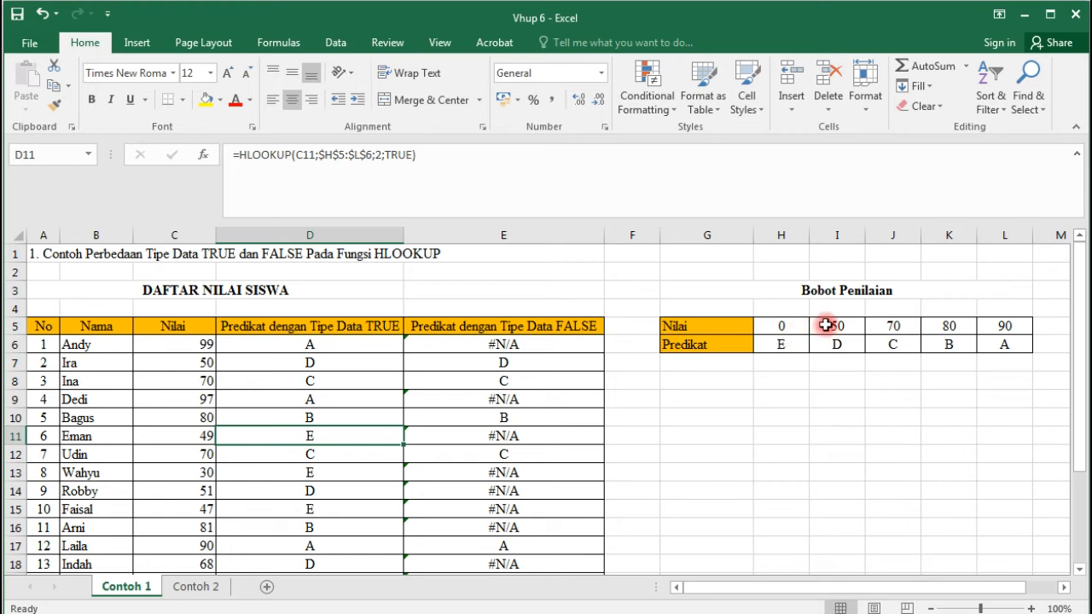
click(790, 324)
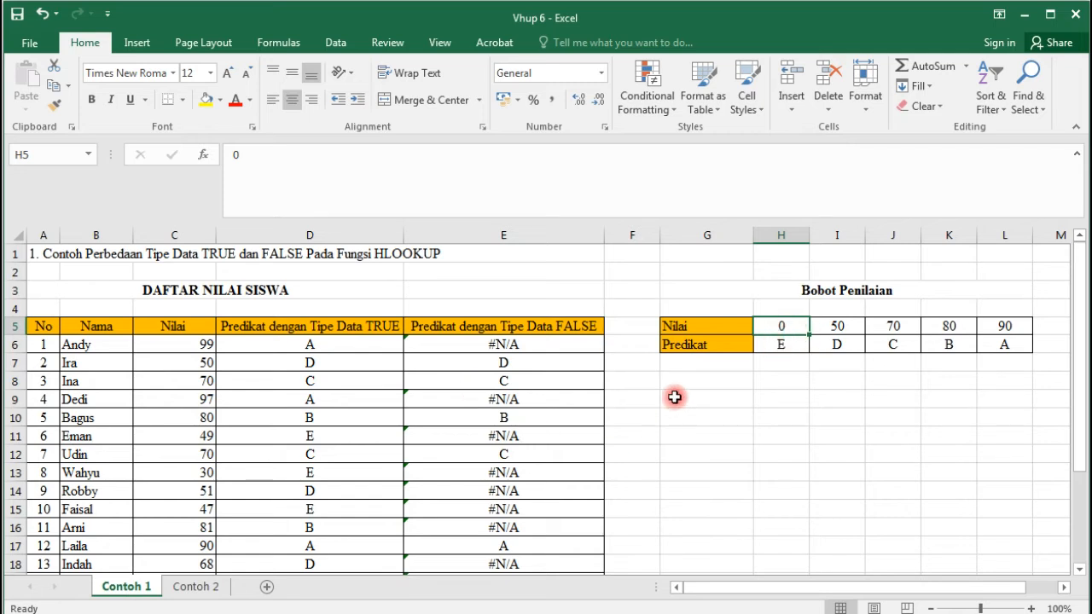
click(840, 332)
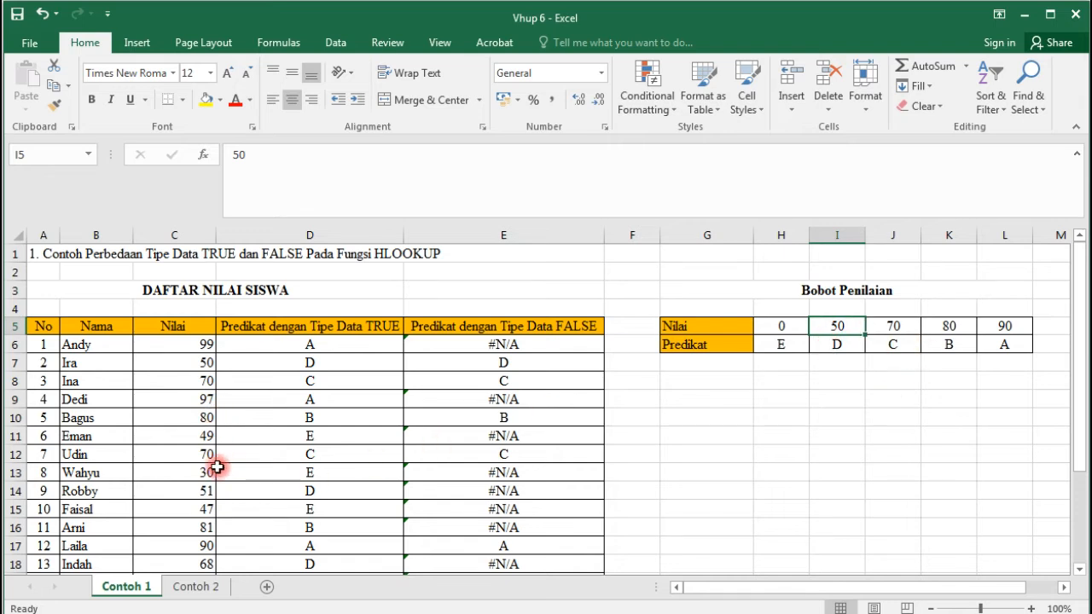
- Set the thirteenth student's score in C18 to 69 and compare the TRUE and FALSE lookups in D18 and E18
click(208, 563)
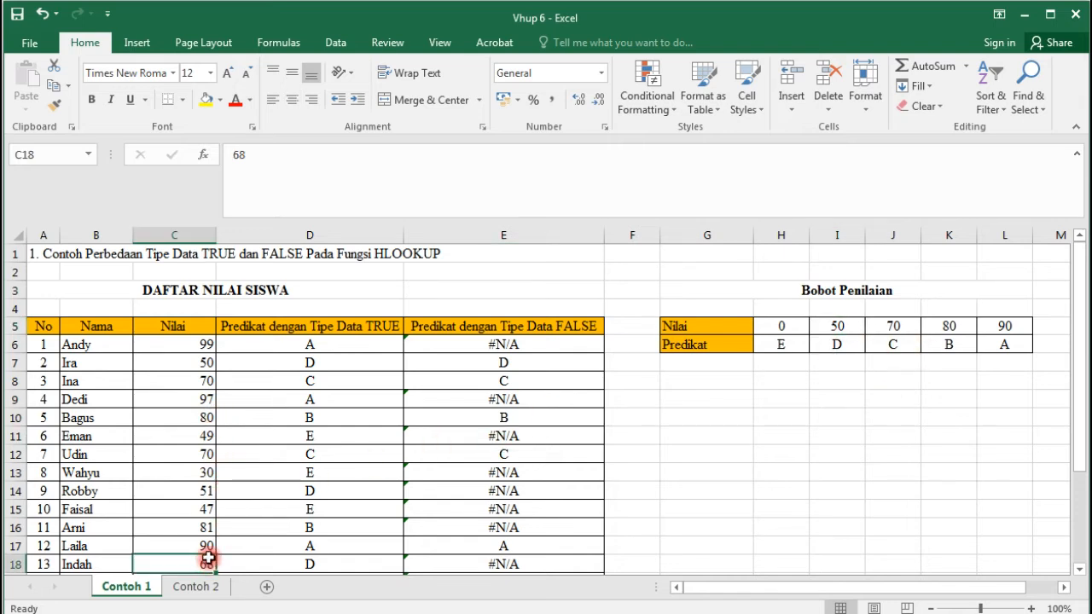
scroll(241, 510, down, 1)
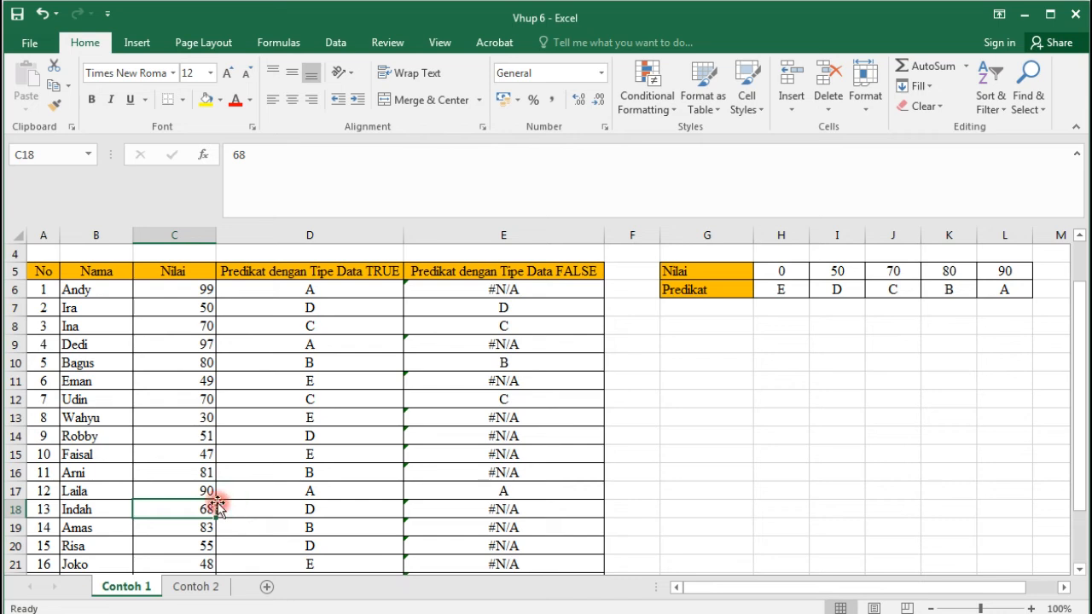
text(69)
key(Return)
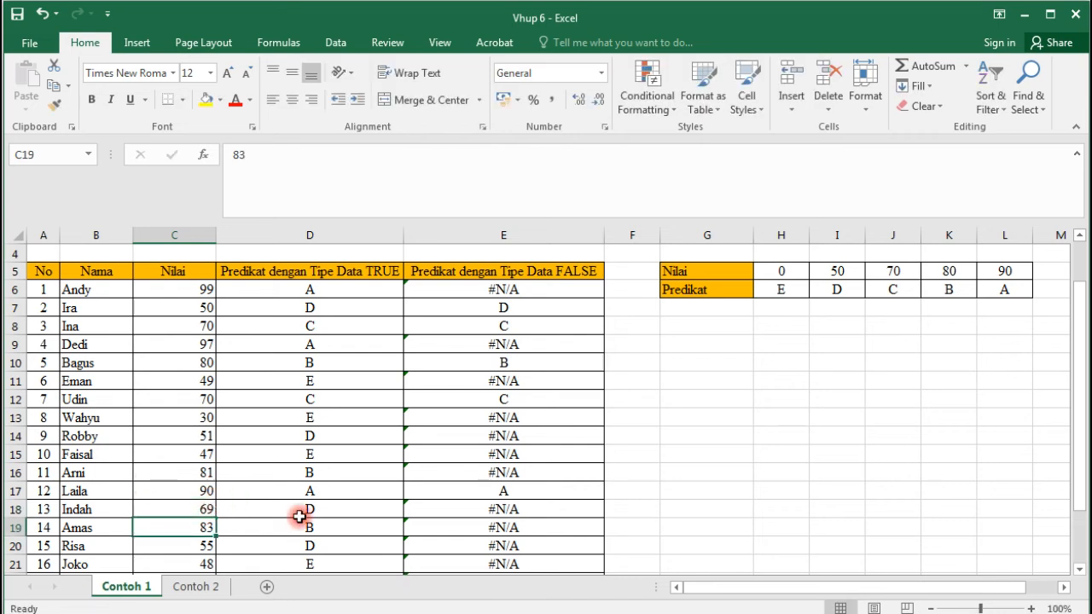
click(206, 512)
click(341, 512)
click(515, 516)
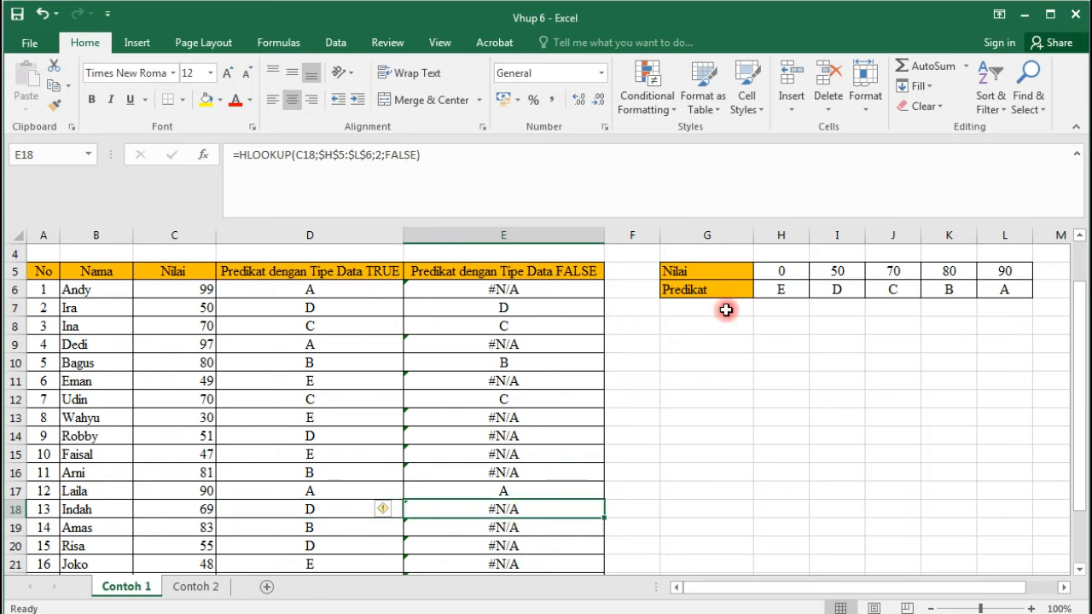
- Set the thirteenth student's score in C18 to 55
click(210, 513)
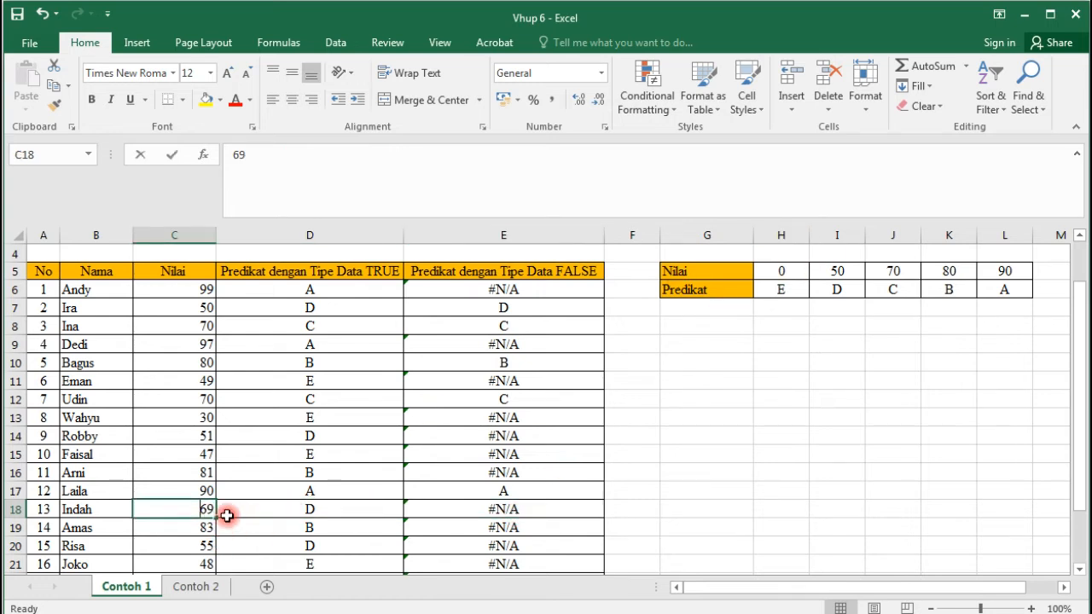
text(55)
key(Return)
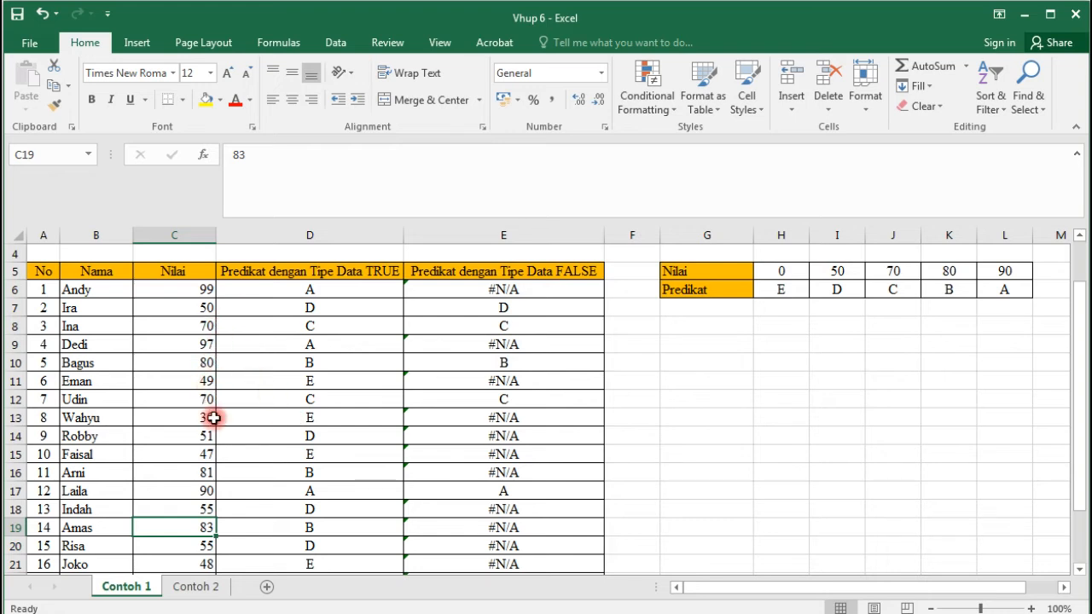
- Set the fourth student's score in C9 to 89 and check the TRUE lookup formula in D9
scroll(214, 414, up, 1)
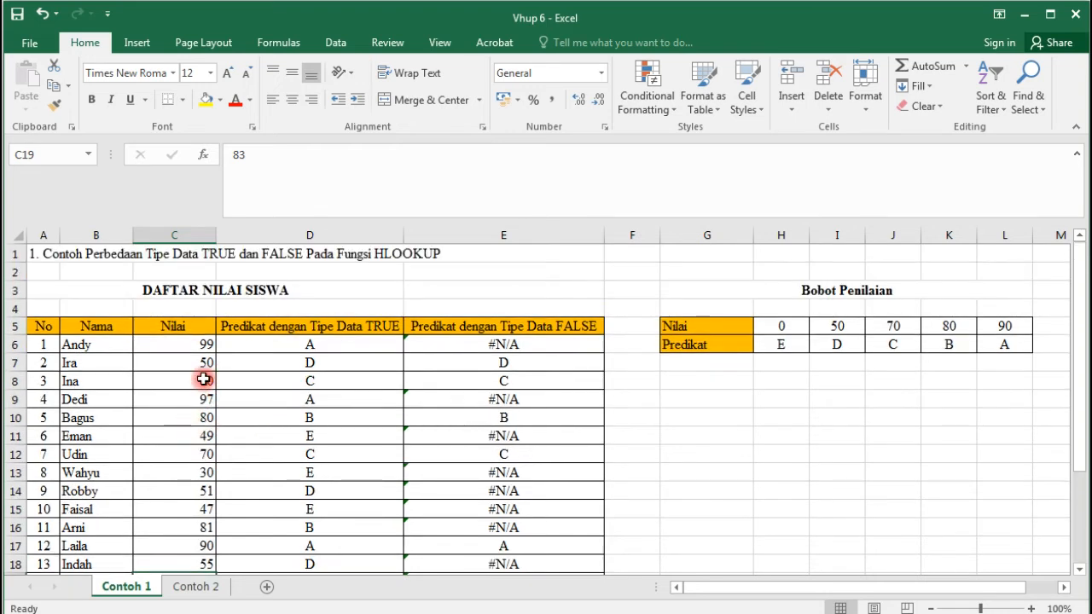
click(191, 405)
text(89)
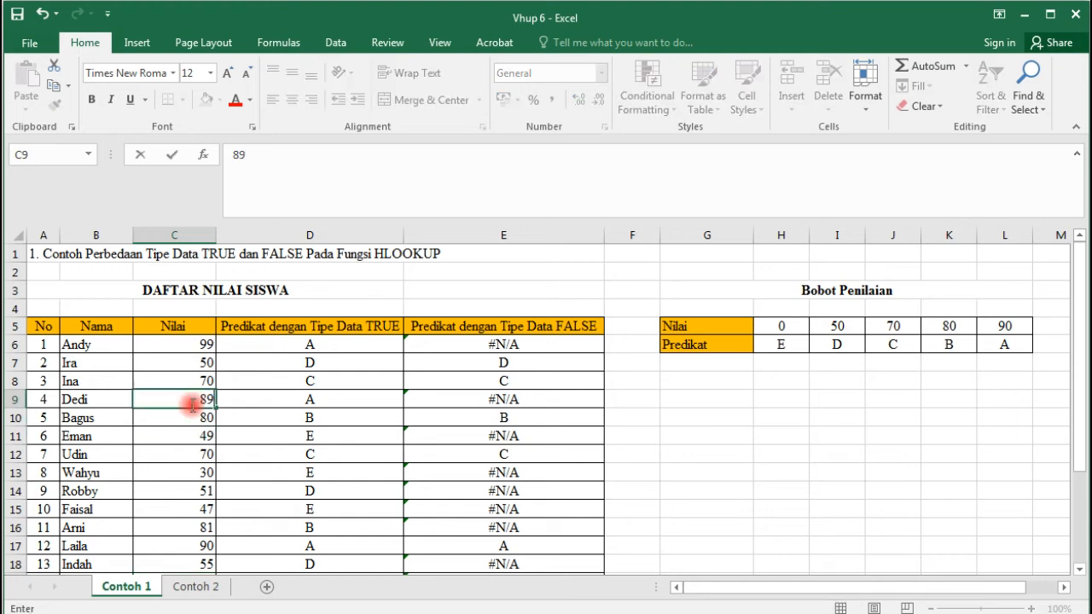
key(Return)
click(309, 400)
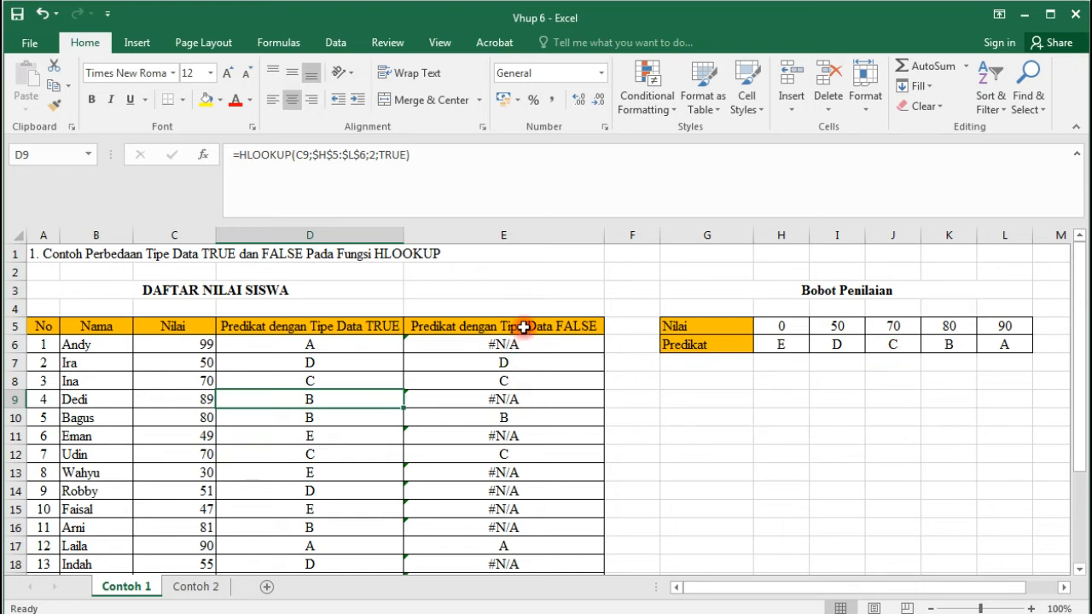
- Compare the FALSE lookup results and formulas in E6, E7, E9, E10 and E11
click(537, 365)
click(527, 346)
click(519, 397)
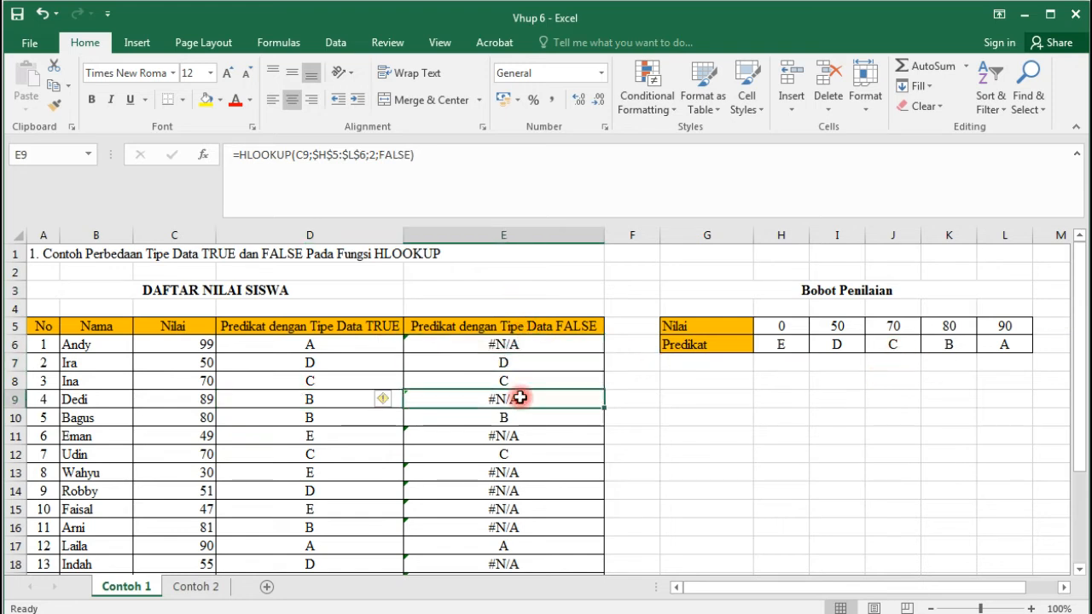
click(518, 345)
click(512, 416)
click(521, 342)
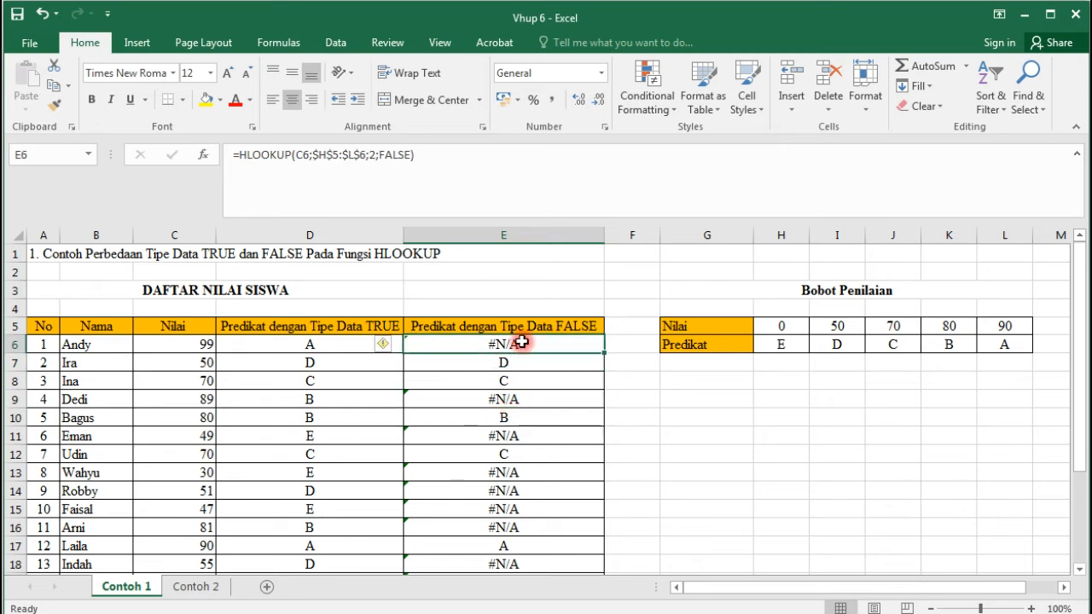
click(519, 399)
click(514, 436)
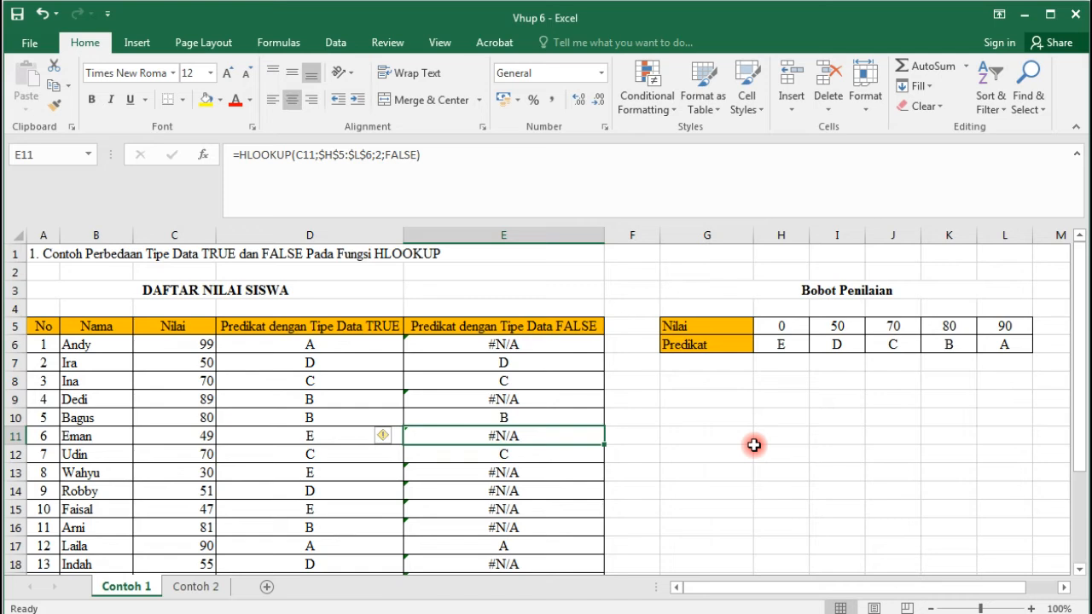
- Open the Contoh 2 sheet and review the empty cells H4 to H8 of the Contoh Tipe Data FALSE block
key(ctrl+Page_Down)
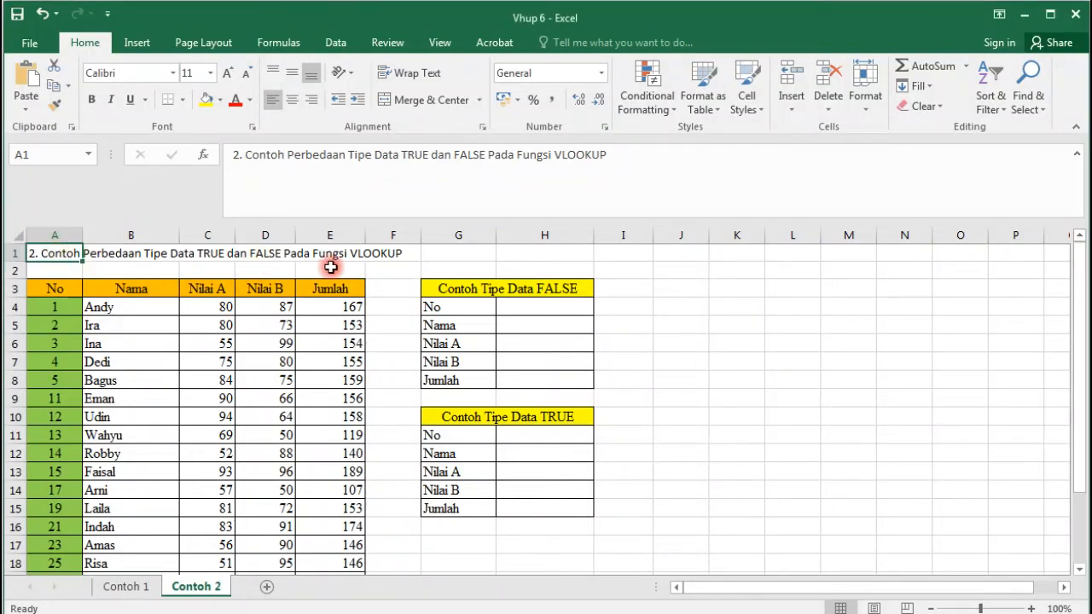
click(534, 312)
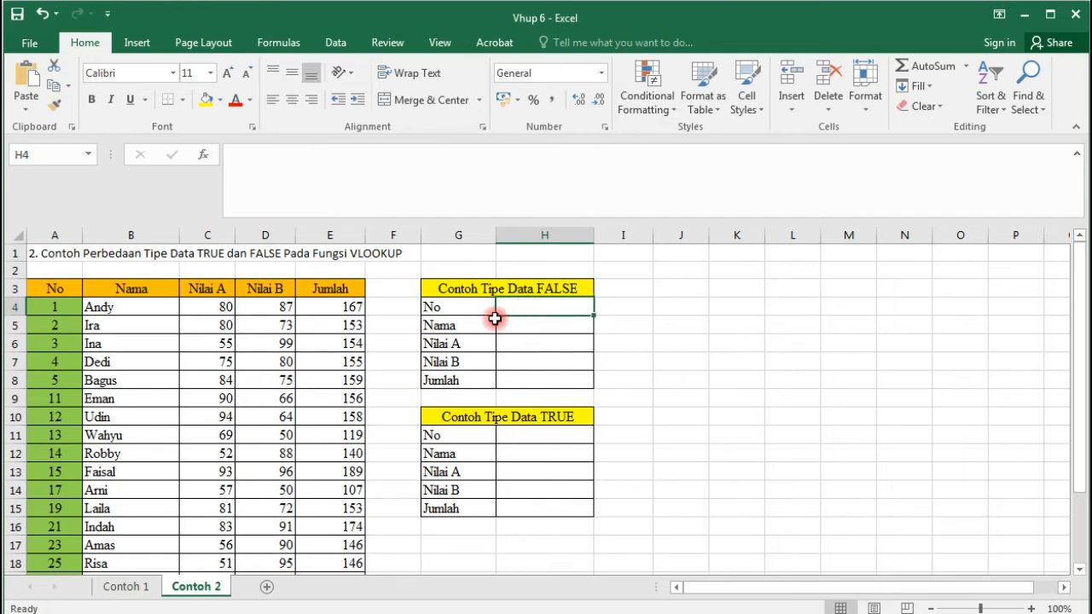
click(528, 330)
click(530, 344)
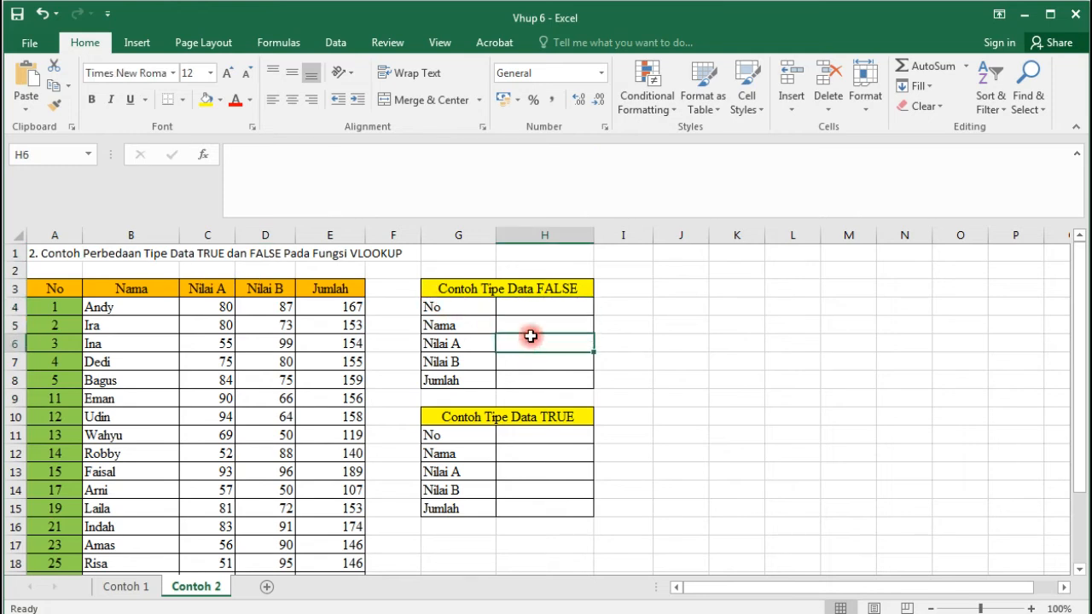
click(531, 329)
drag(534, 335, 539, 382)
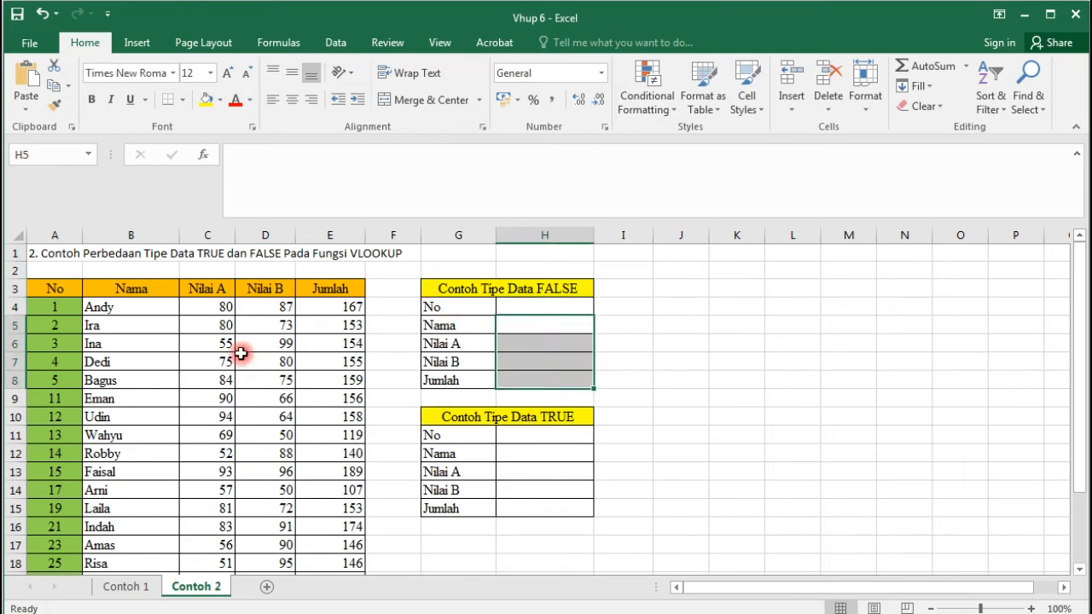
- Review the student table and the headings and empty cells of the Contoh Tipe Data FALSE and TRUE blocks
drag(58, 292, 337, 462)
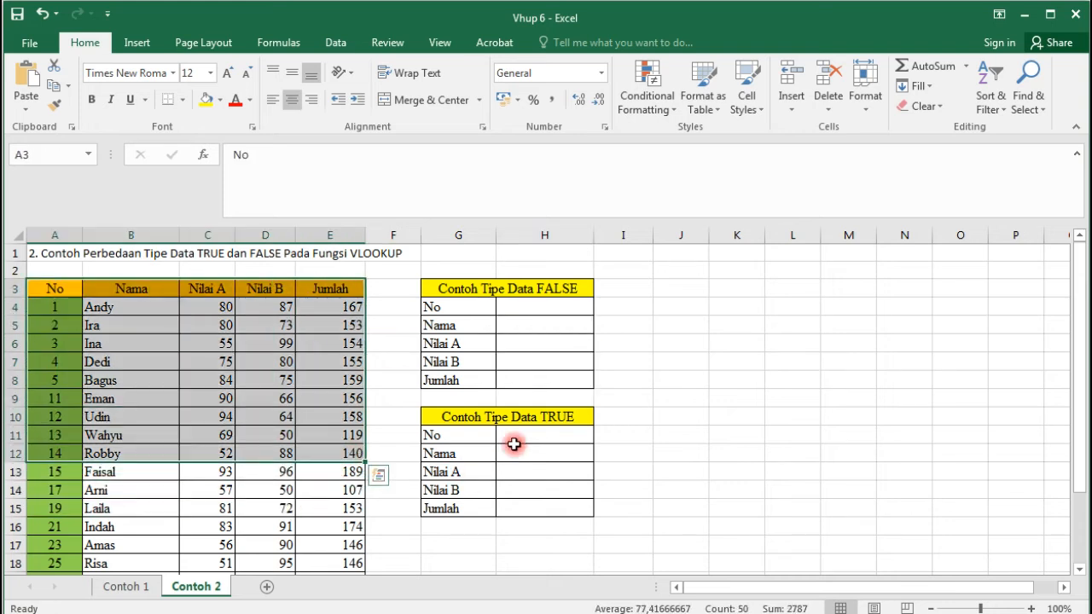
click(506, 290)
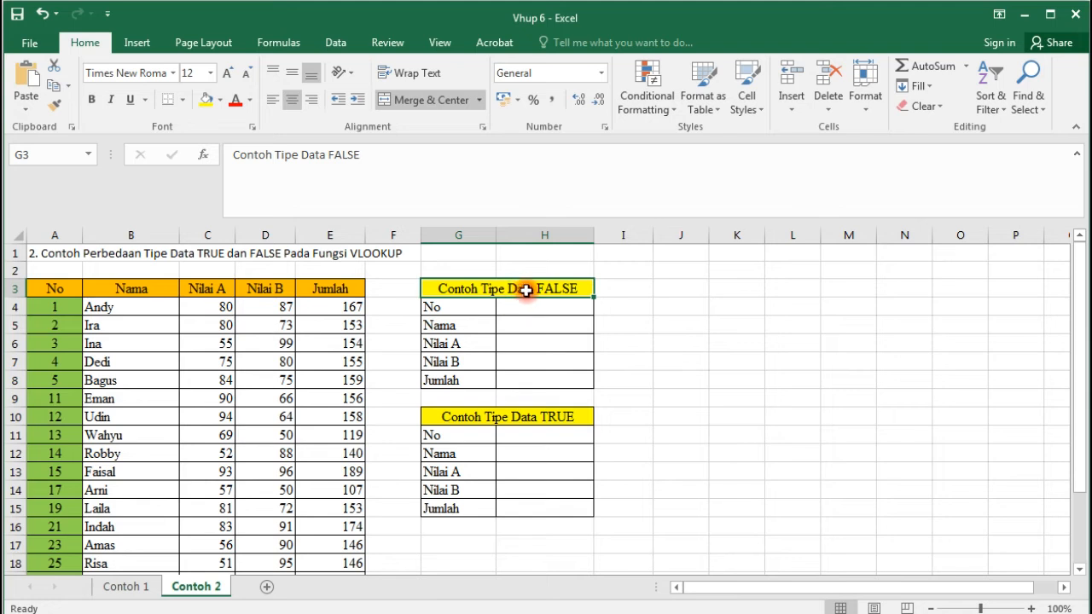
click(493, 421)
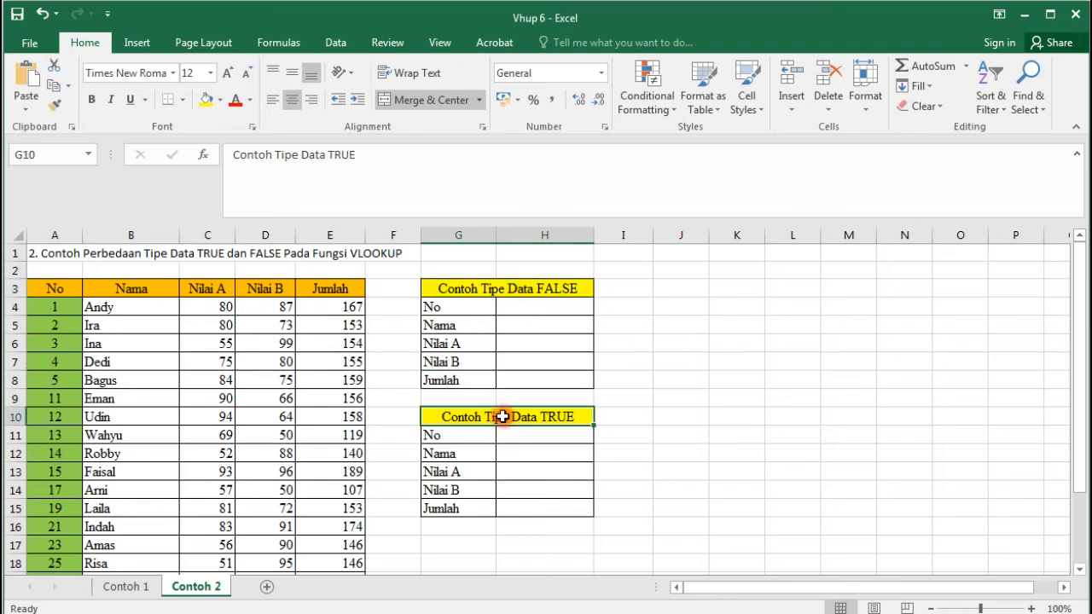
click(526, 452)
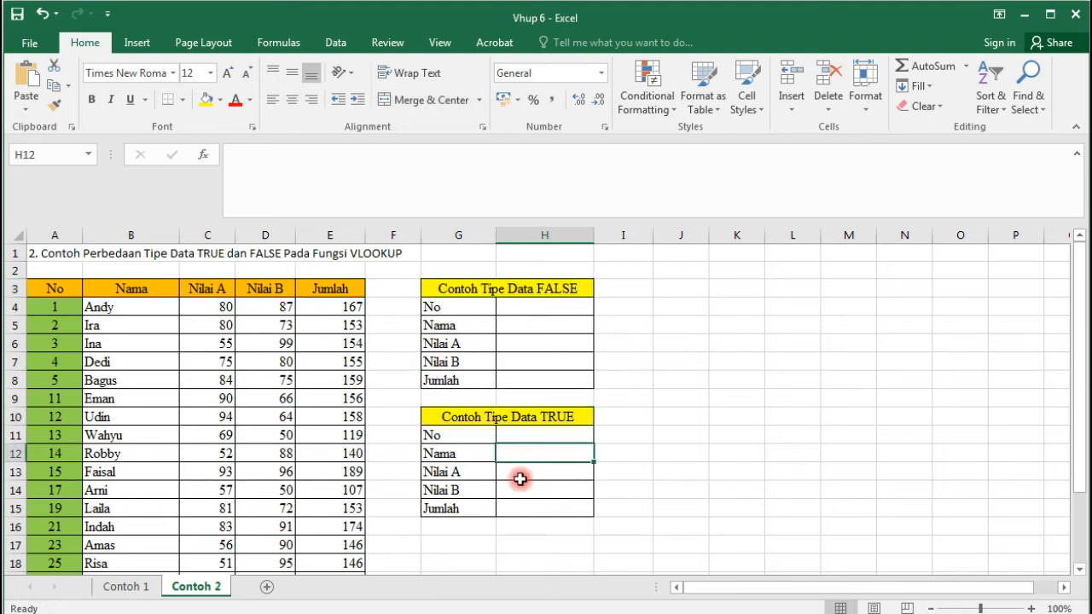
click(506, 506)
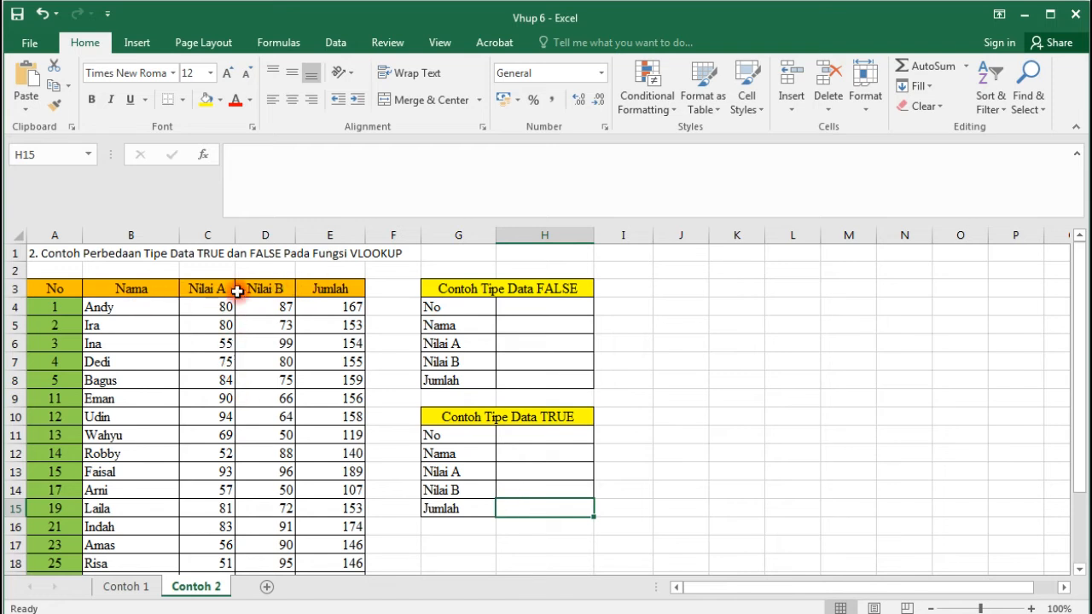
- Highlight the whole student table A3:E23 and examine its rows as the VLOOKUP source data
click(53, 291)
key(Down)
key(Down)
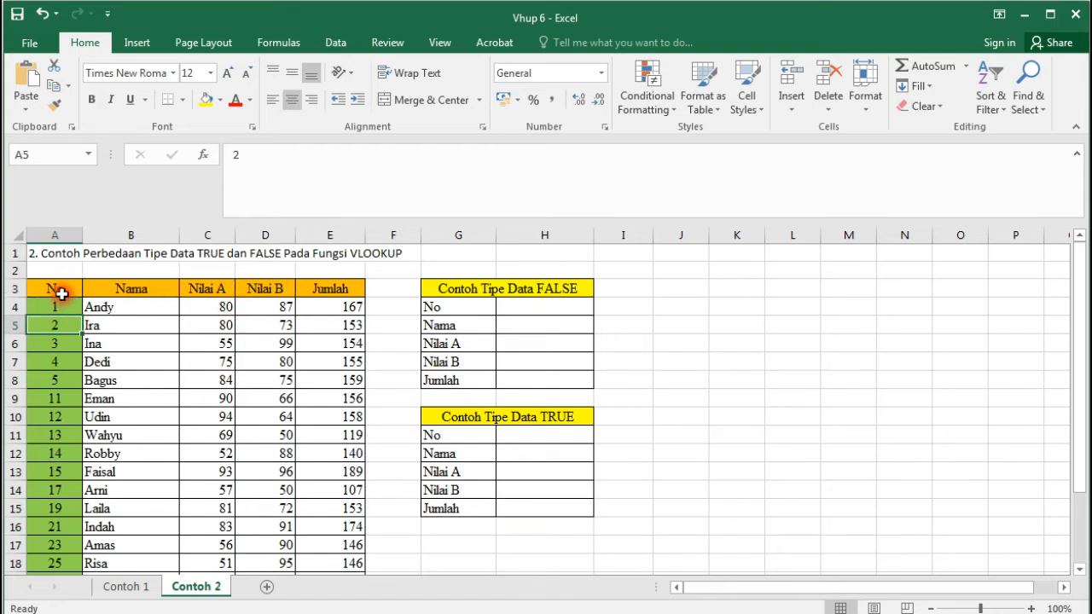
drag(61, 294, 333, 503)
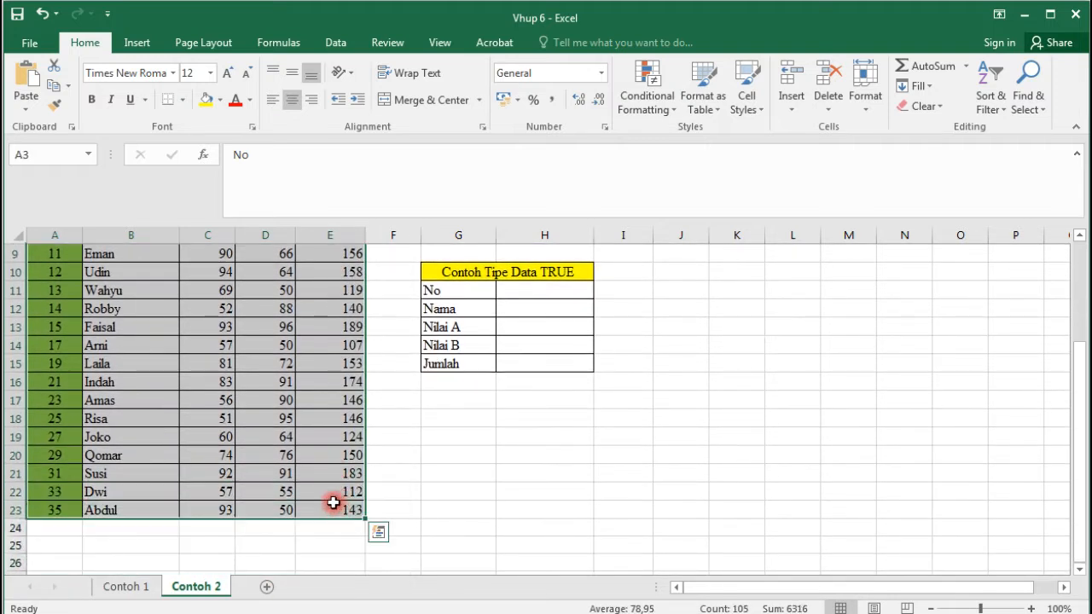
scroll(315, 409, up, 3)
scroll(171, 356, down, 2)
scroll(125, 316, up, 1)
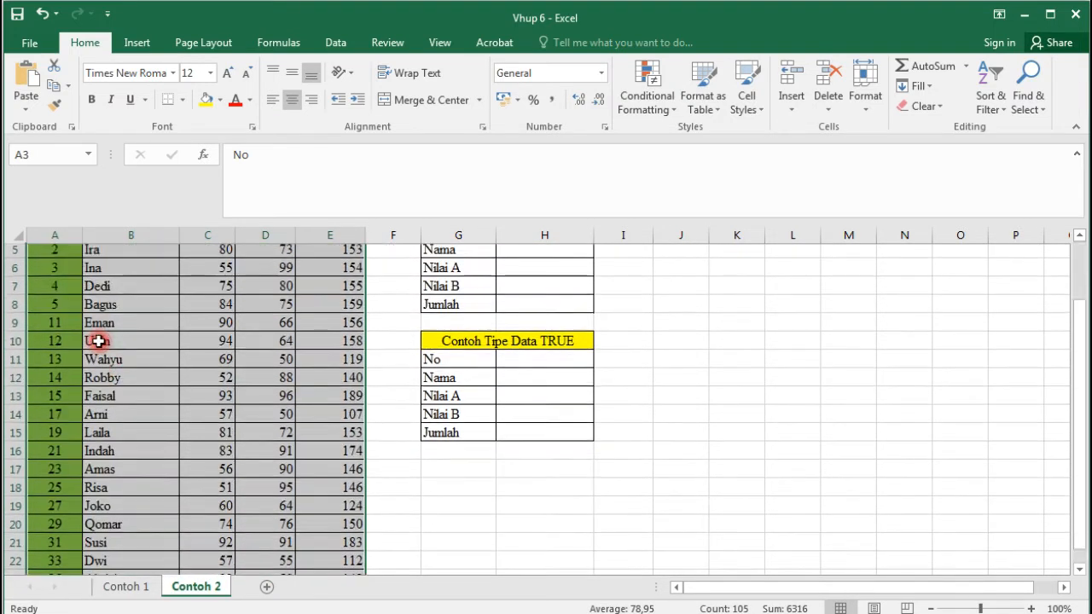
- Highlight the No column from A4 to A23 and examine its numbering for gaps
scroll(99, 340, up, 2)
drag(34, 308, 65, 585)
drag(58, 545, 57, 547)
scroll(332, 404, up, 1)
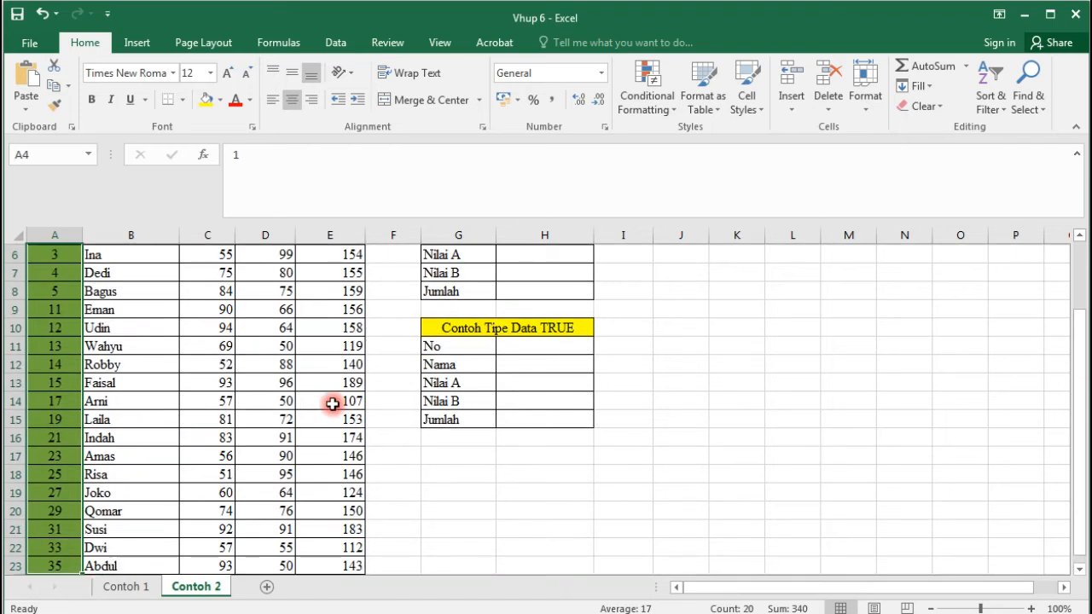
scroll(331, 403, up, 2)
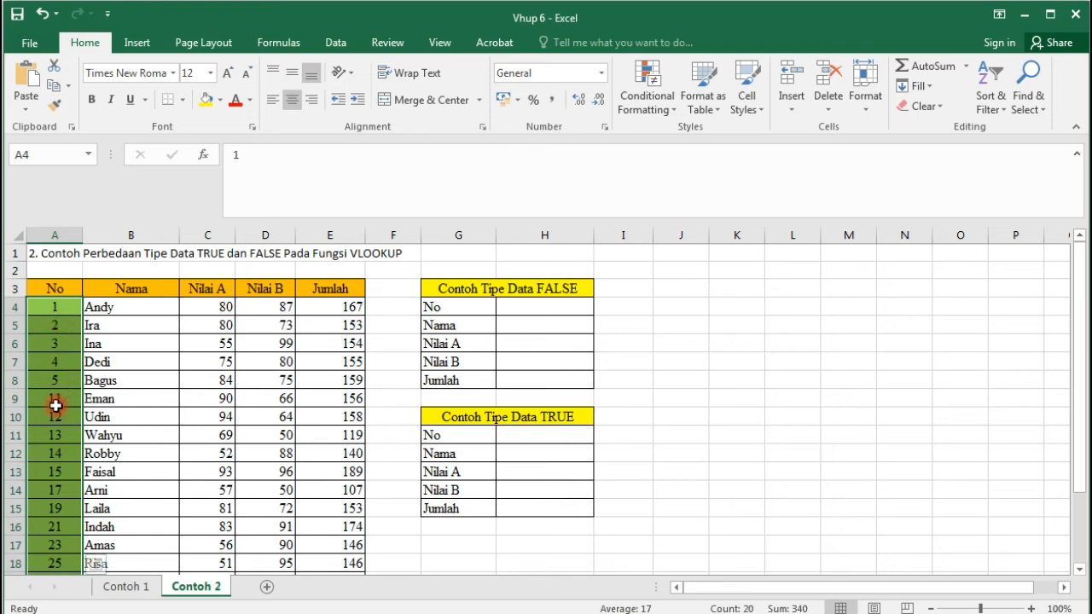
- Highlight the student table's header row and upper data rows and examine how the table is arranged as the lookup source
click(537, 320)
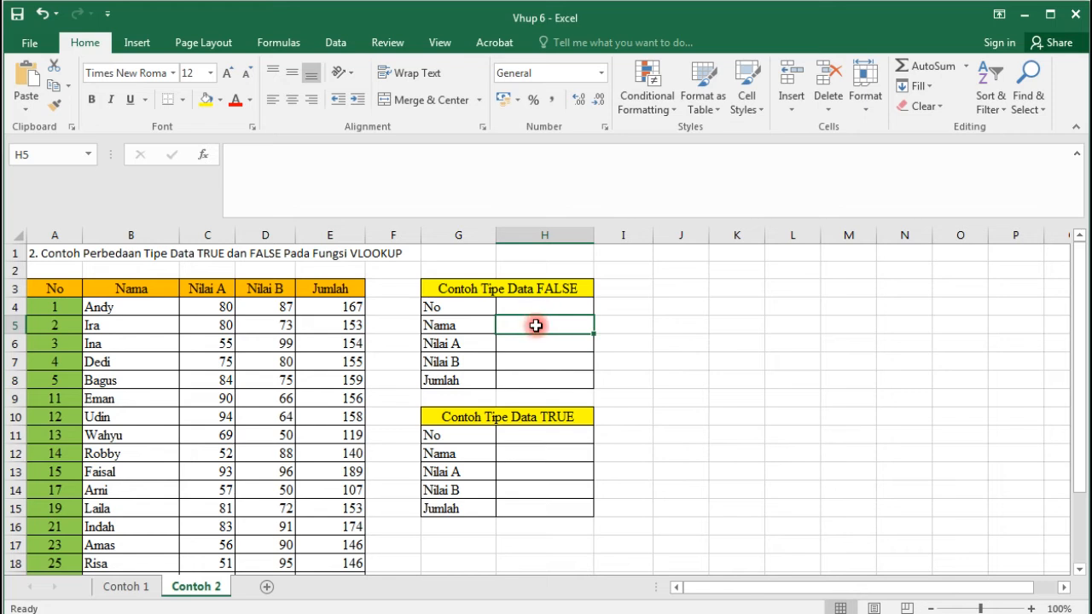
click(536, 313)
click(532, 329)
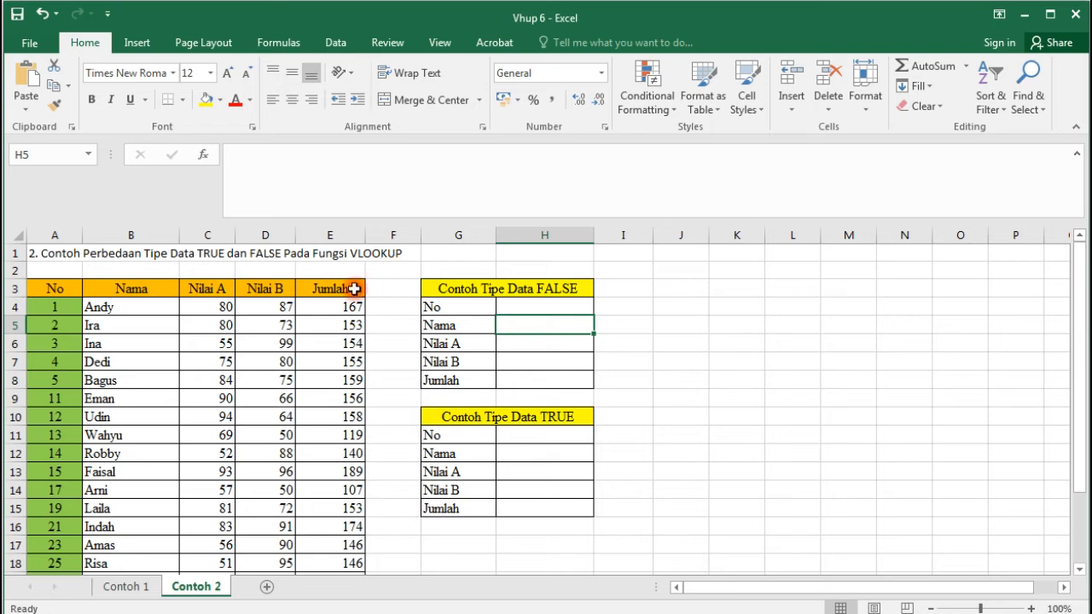
click(53, 288)
drag(56, 287, 312, 451)
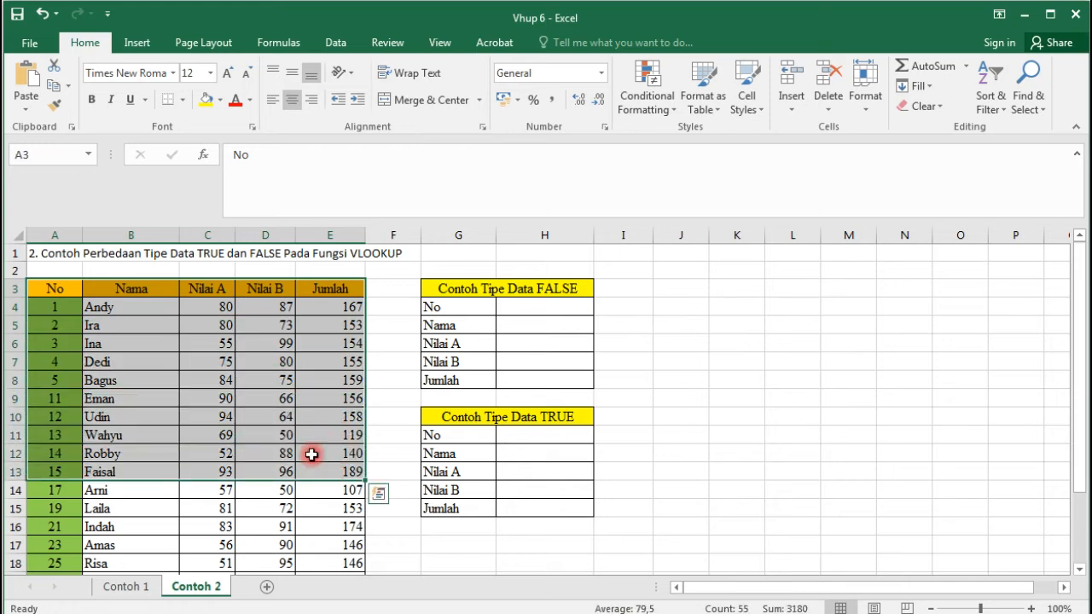
click(59, 286)
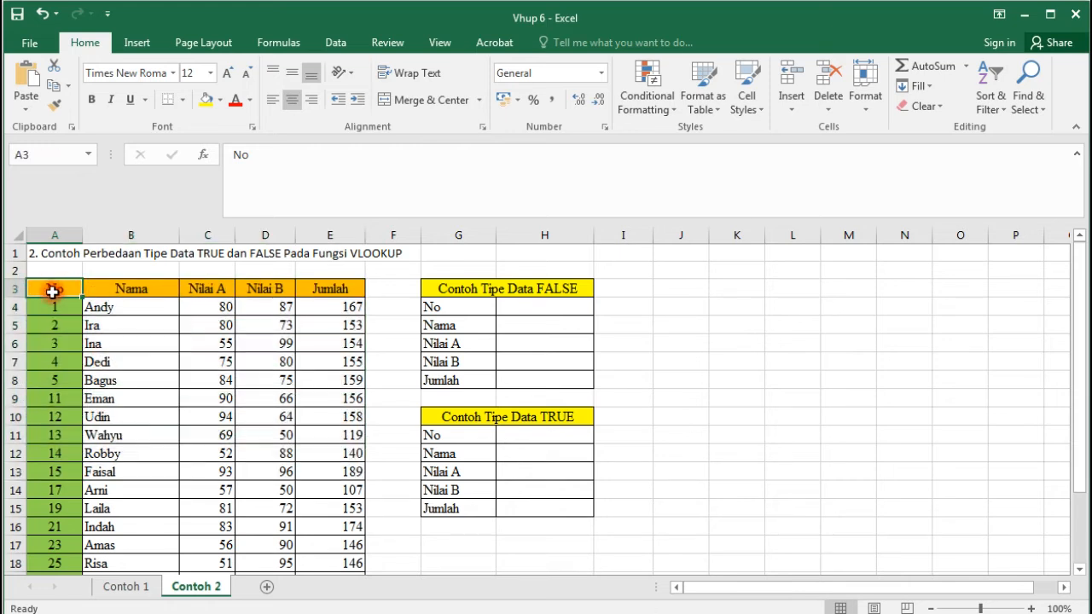
mouse_move(51, 295)
mouse_down()
mouse_move(332, 302)
mouse_move(338, 292)
mouse_up()
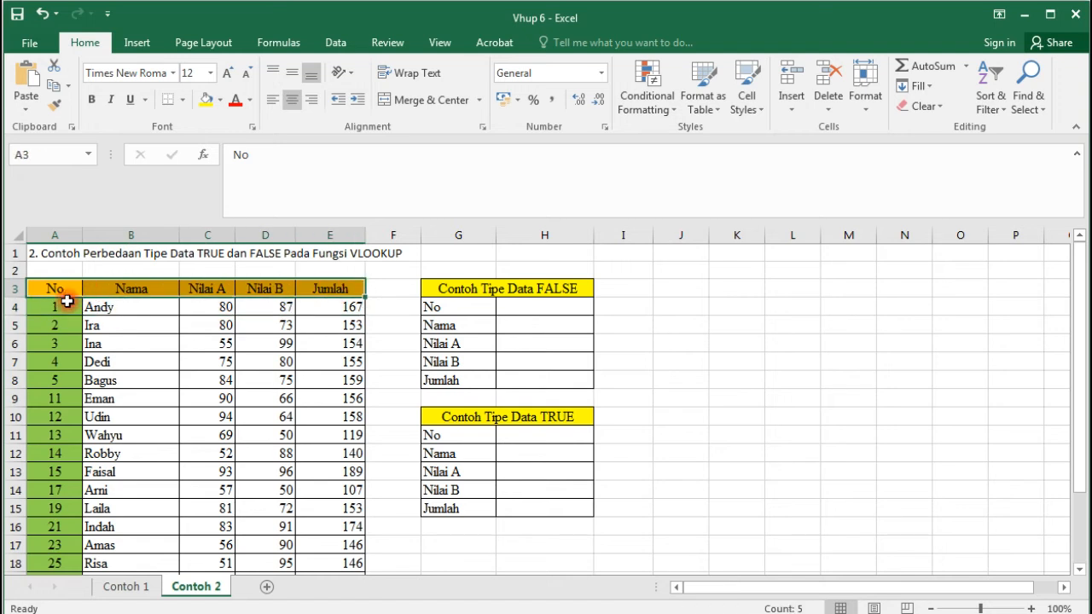
drag(54, 305, 337, 492)
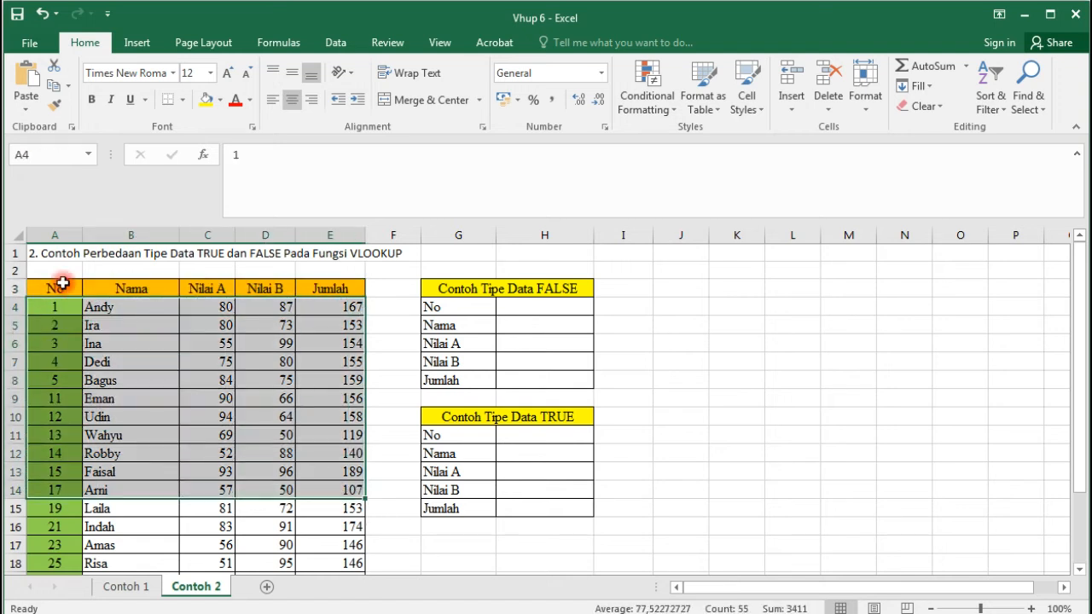
- Highlight the No, Nama, Nilai A, Nilai B and Jumlah columns one by one, plus the header row, and examine the table's vertical layout
drag(54, 290, 54, 472)
drag(139, 296, 128, 439)
drag(53, 290, 54, 379)
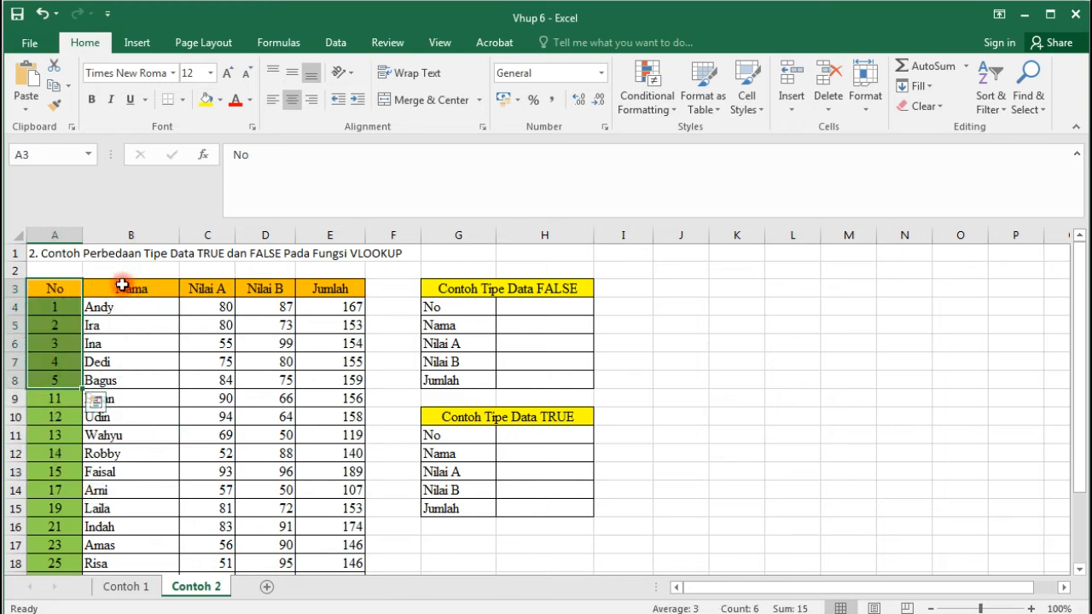
drag(122, 288, 136, 396)
drag(209, 288, 207, 397)
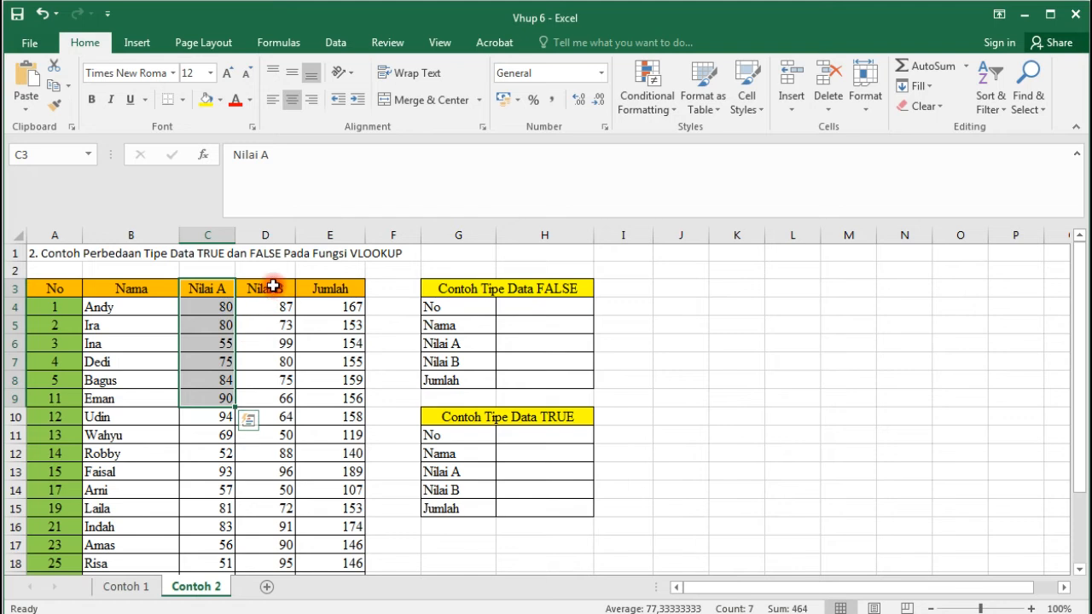
drag(276, 288, 271, 397)
drag(337, 292, 324, 389)
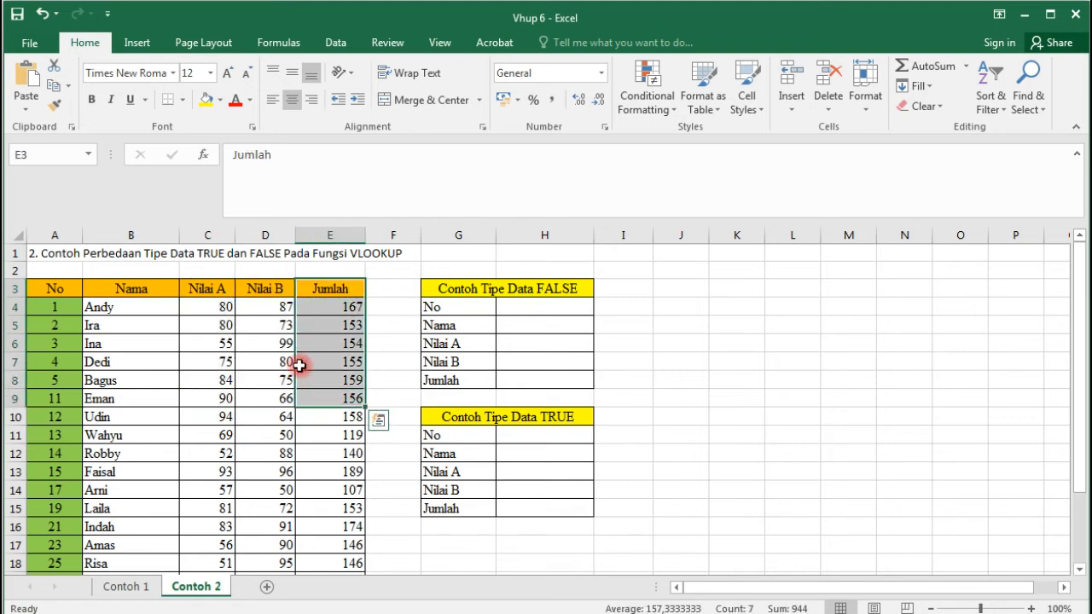
click(201, 356)
drag(51, 288, 315, 282)
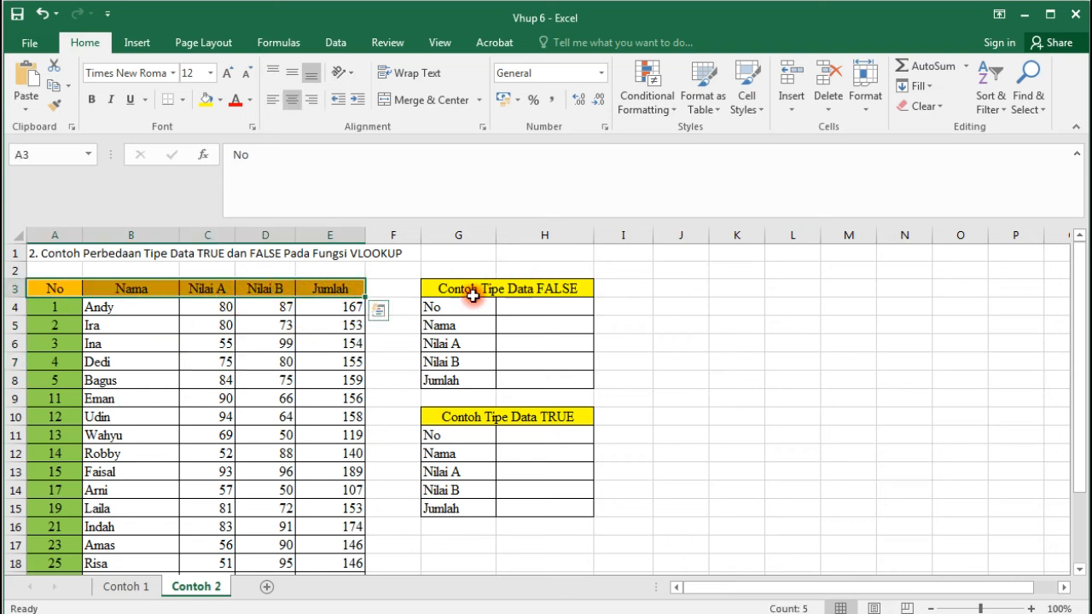
- Start a VLOOKUP formula in Nama cell H5 of the Contoh Tipe Data FALSE block with H4 as the lookup value
drag(531, 327, 531, 344)
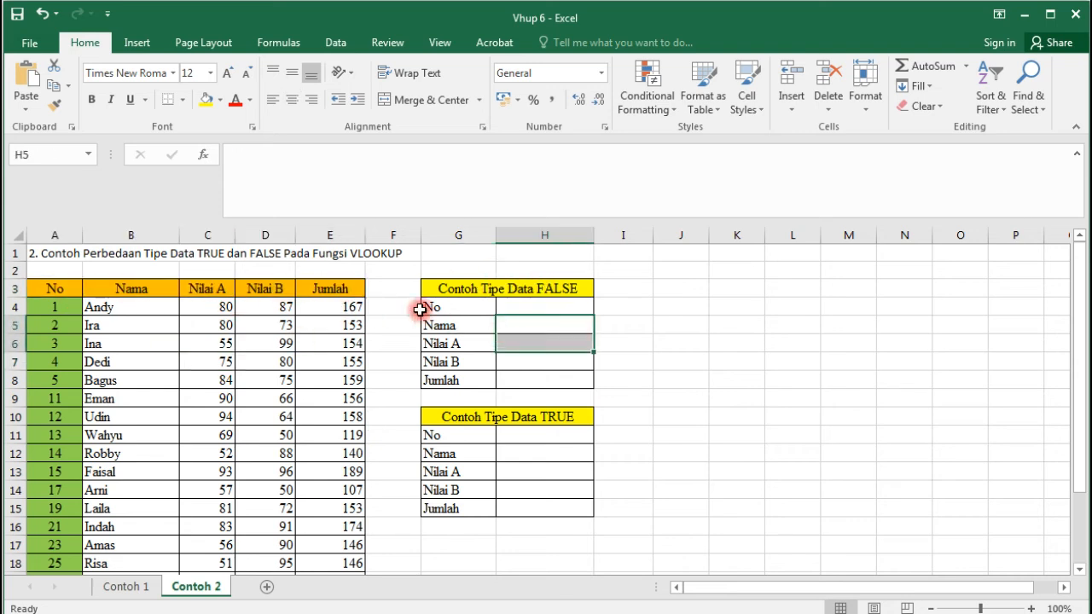
click(531, 319)
click(534, 303)
click(536, 321)
click(538, 311)
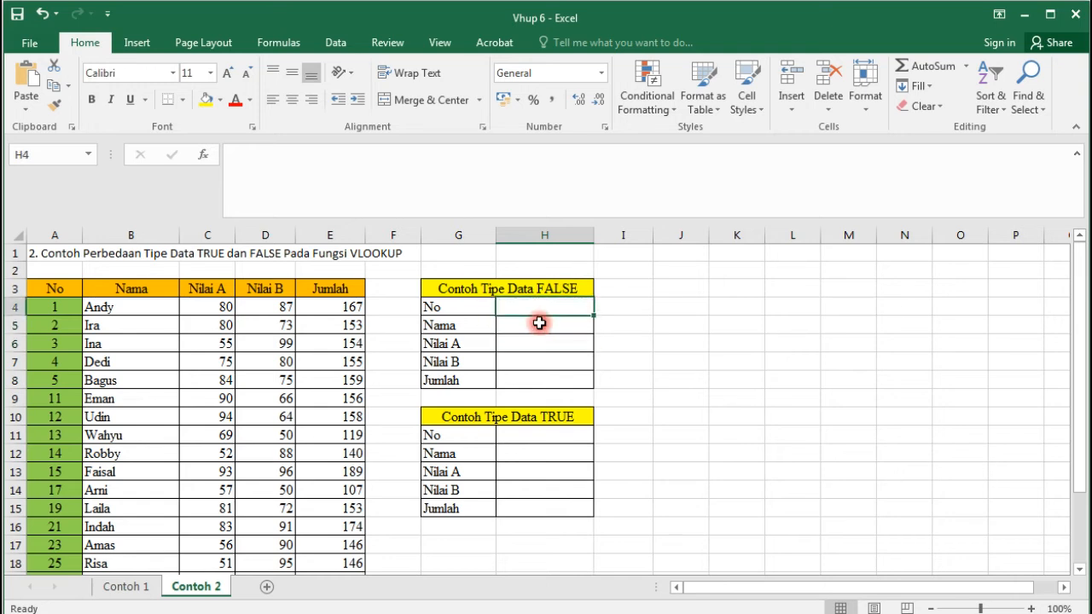
click(540, 327)
text(=)
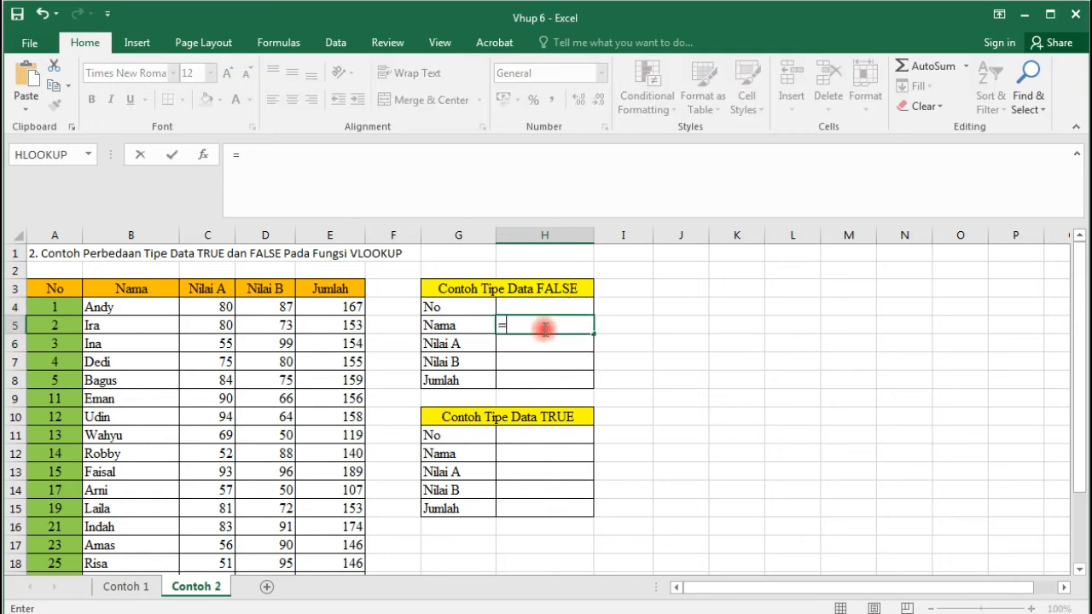
text(VLOOKUP)
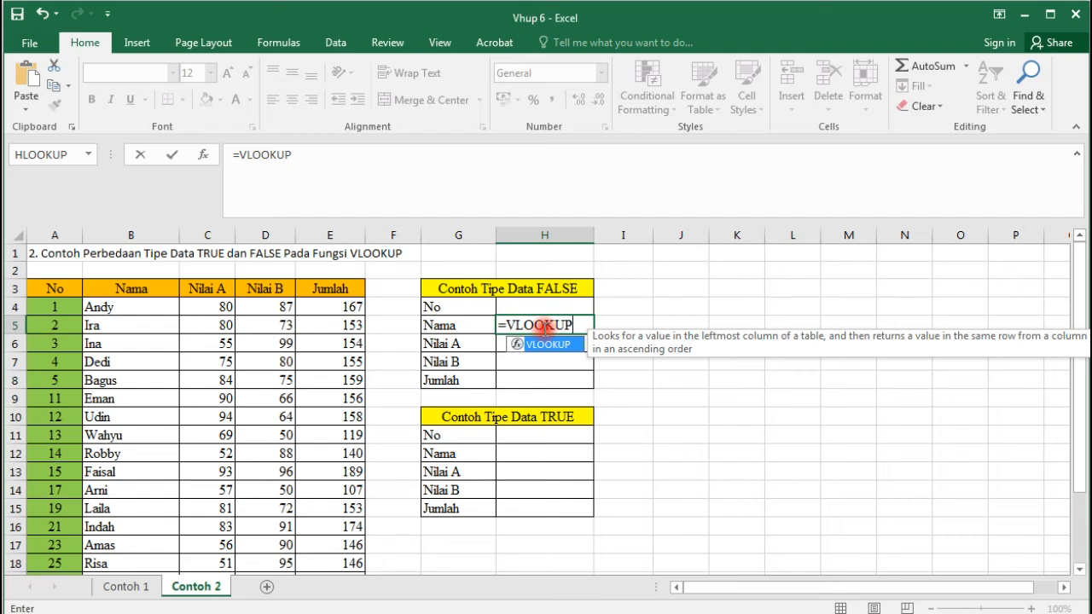
text(()
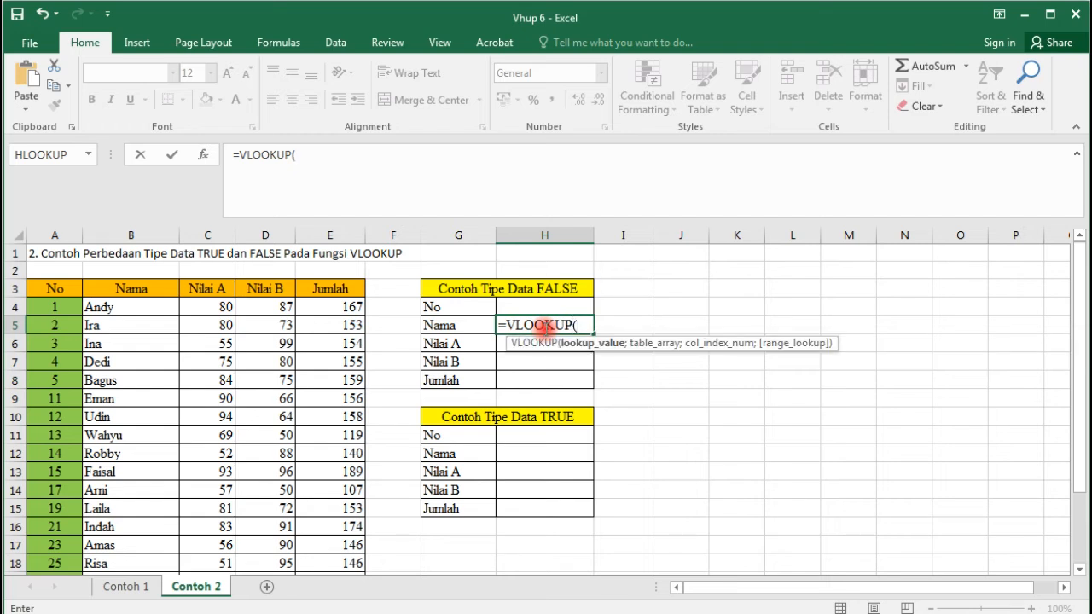
click(554, 309)
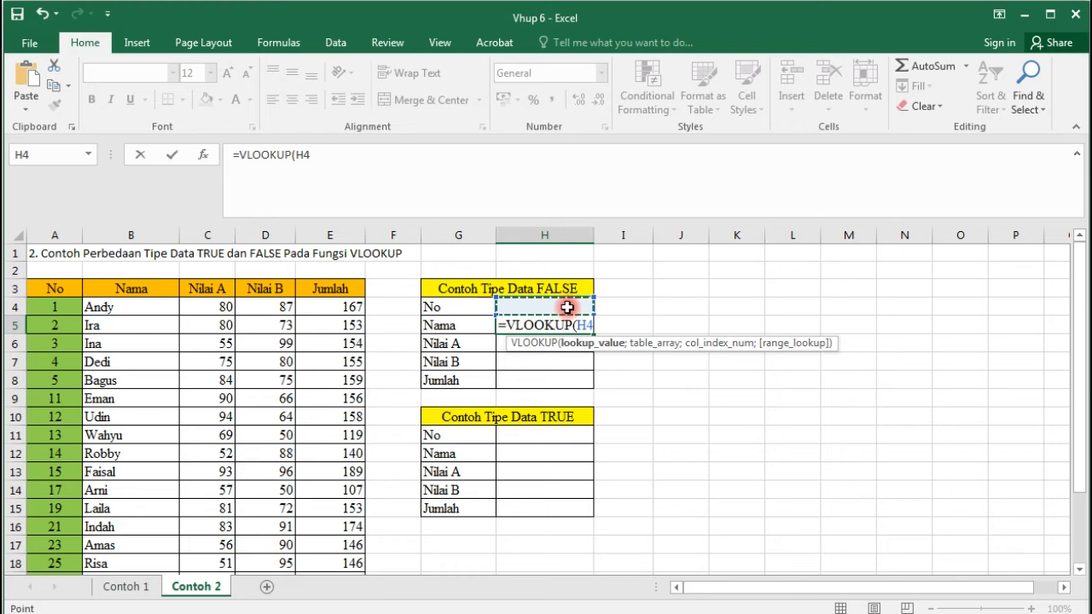
text(;)
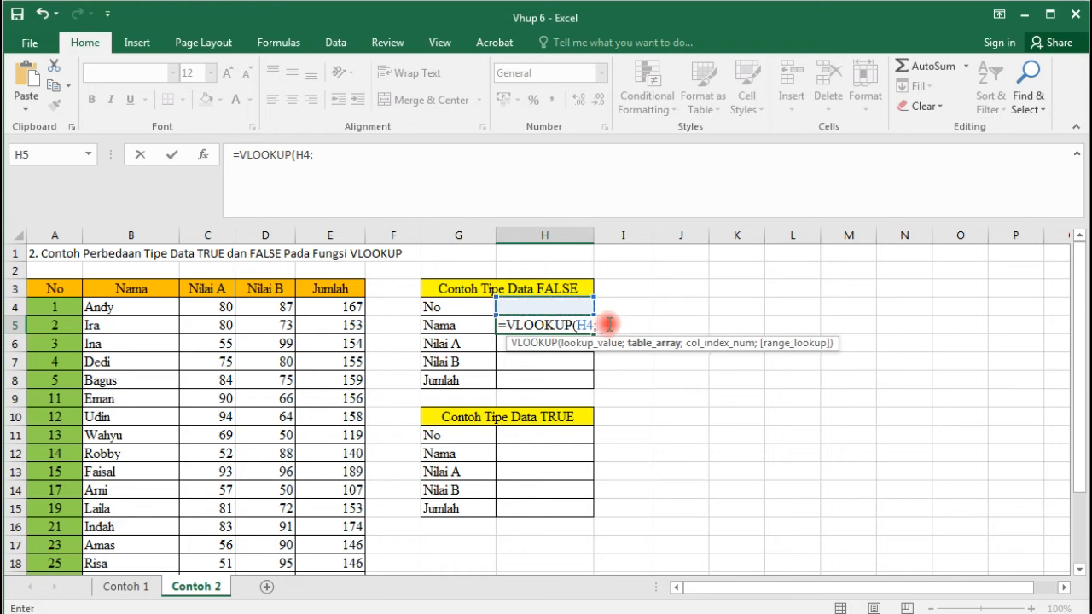
- Set the formula's table array to the student data A4:E23 as the absolute reference $A$4:$E$23
click(56, 309)
drag(96, 325, 326, 546)
scroll(467, 473, up, 2)
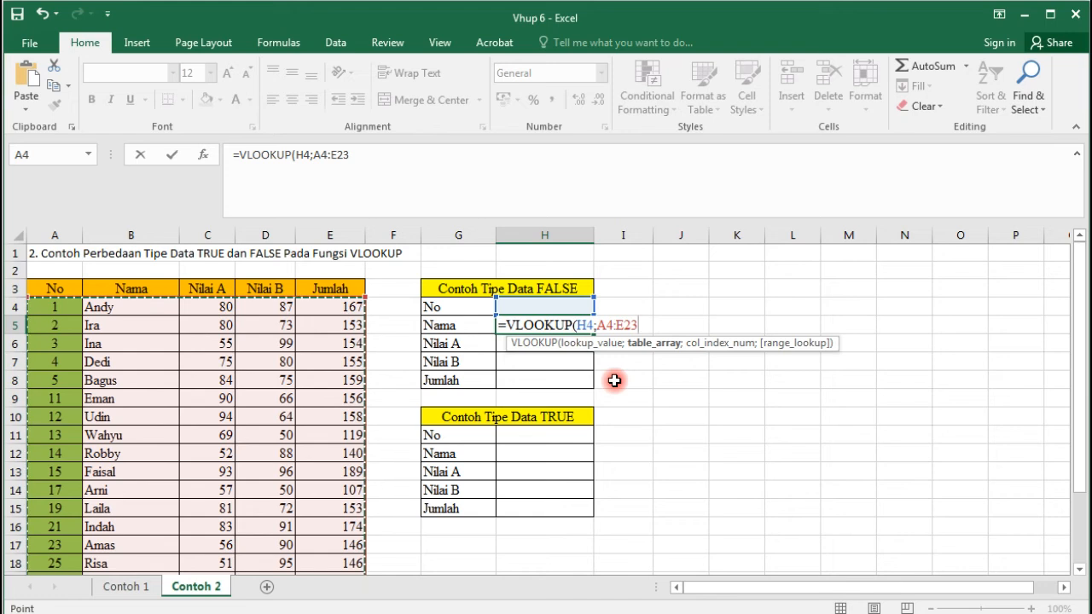
key(F4)
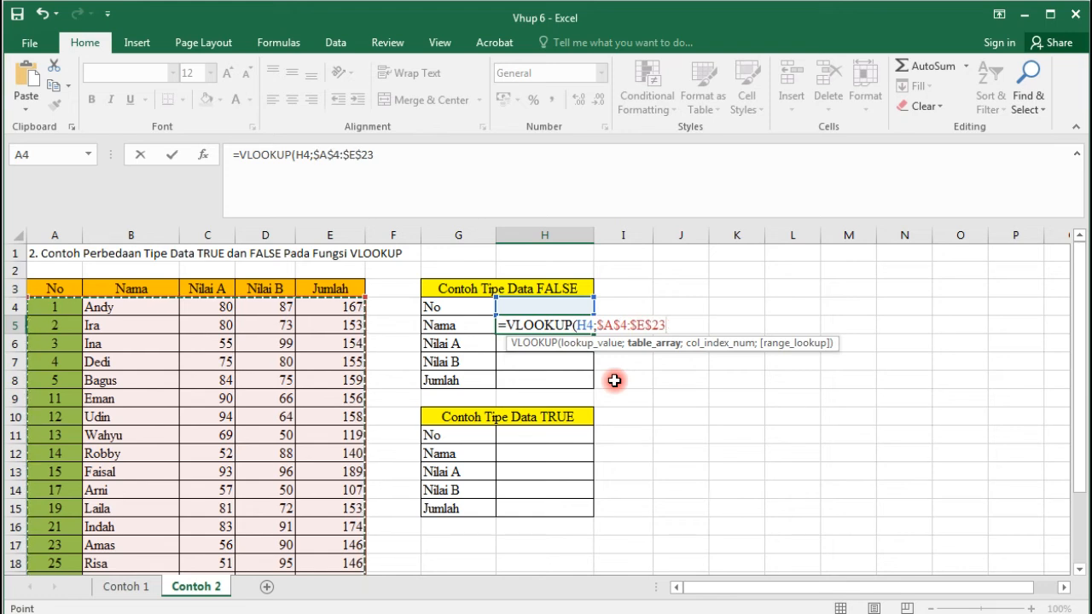
text(;)
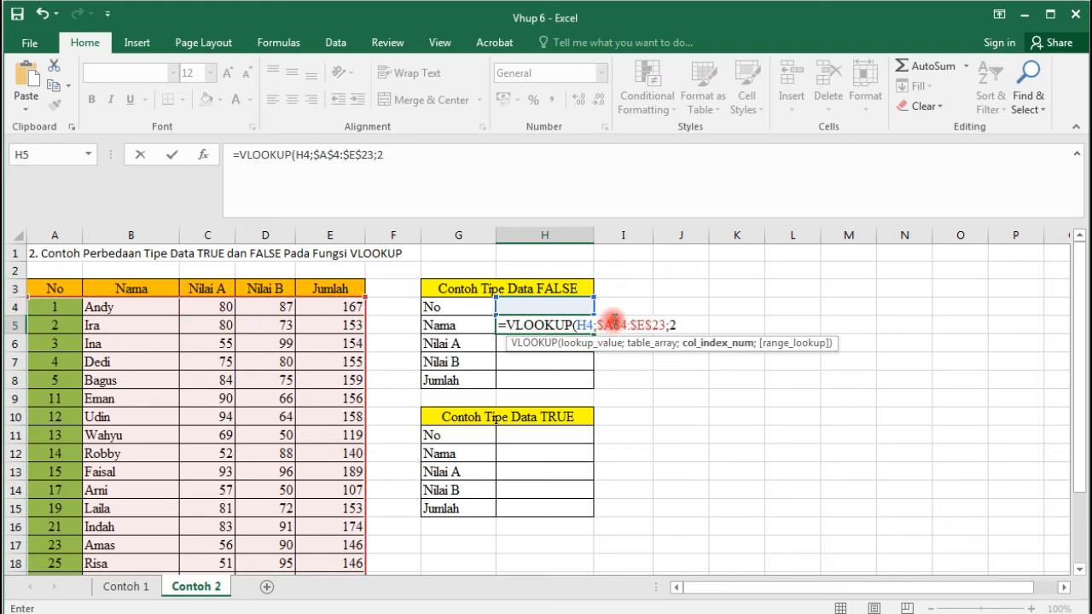
- Complete the H5 VLOOKUP formula with column index 2 and the exact-match option FALSE
text(2)
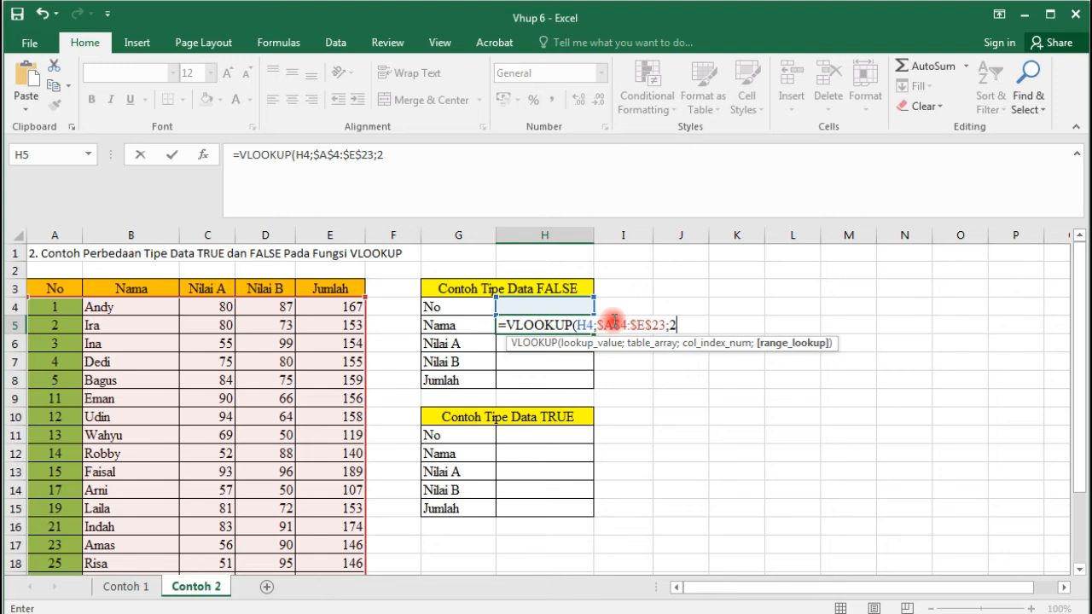
text(;FA)
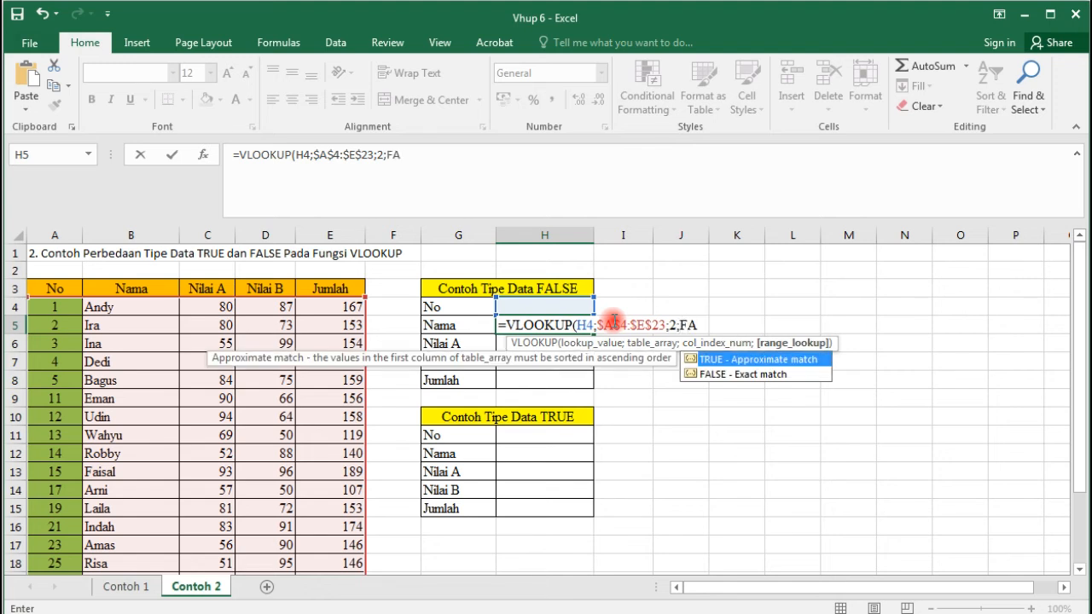
text(LSE)
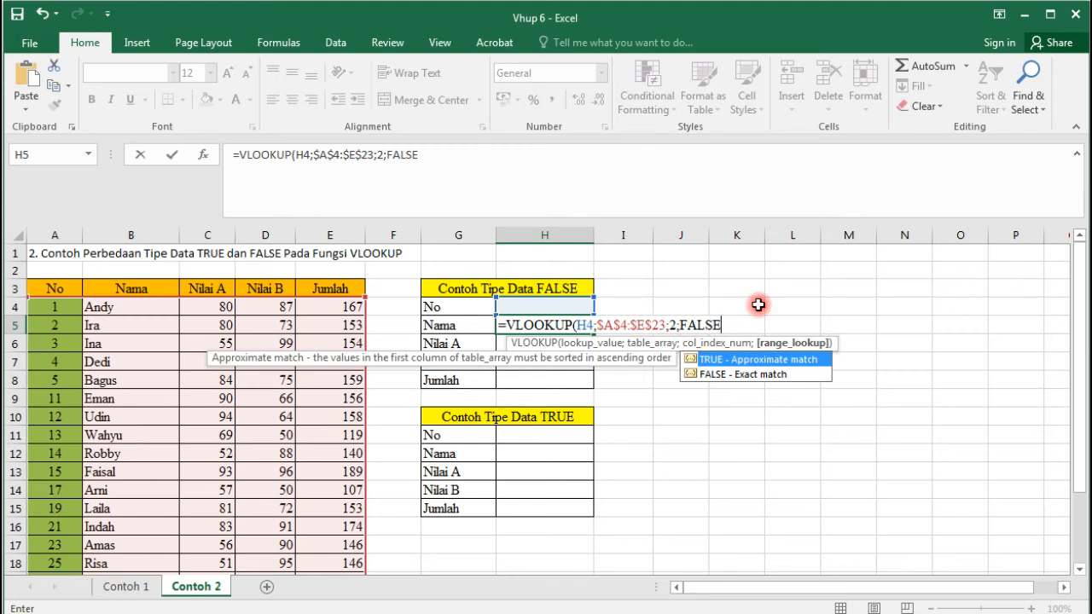
text())
key(Return)
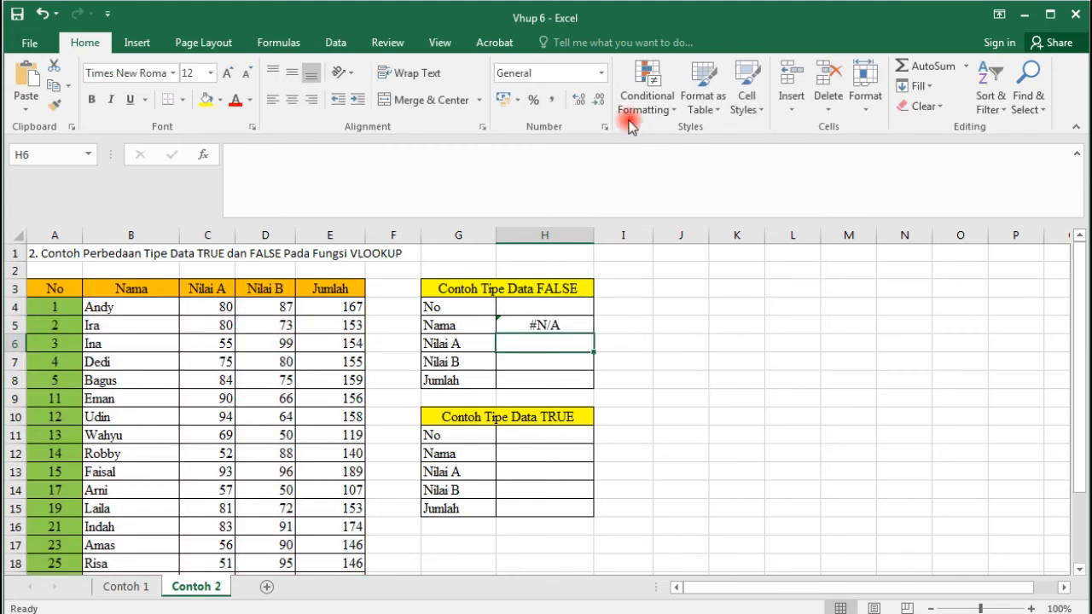
- Copy the H5 formula text into Nilai A cell H6 and set its column index to 3
click(544, 331)
drag(424, 155, 477, 167)
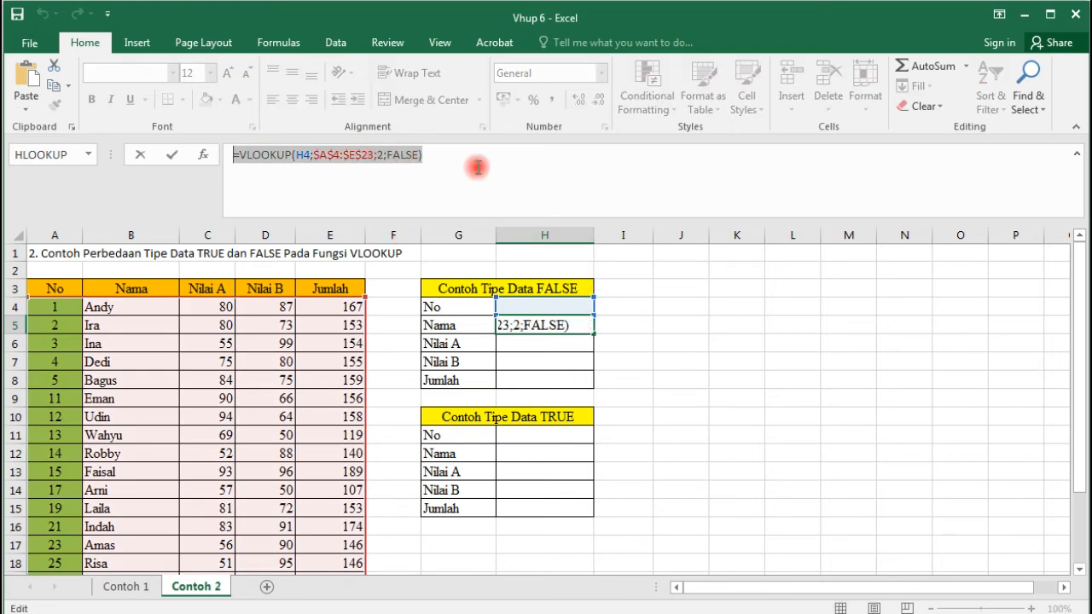
key(ctrl+c)
key(Return)
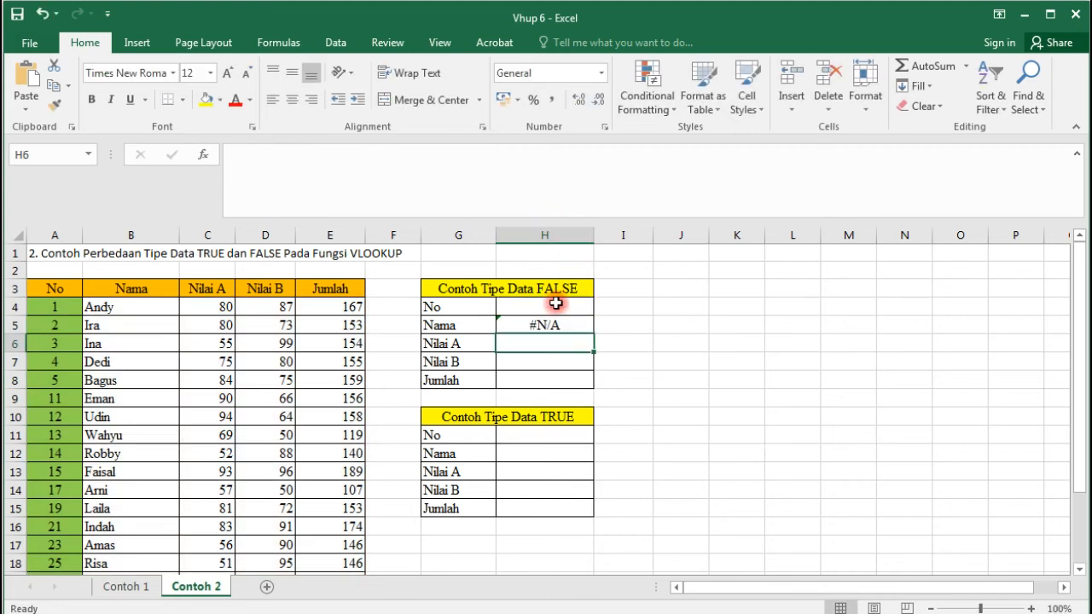
key(ctrl+v)
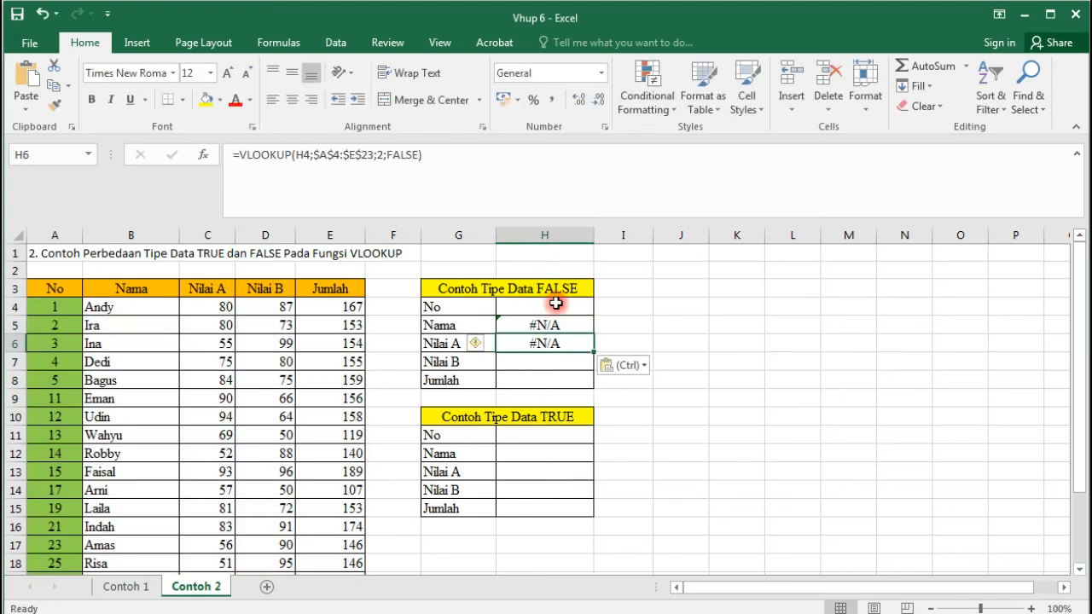
click(385, 158)
key(BackSpace)
text(3)
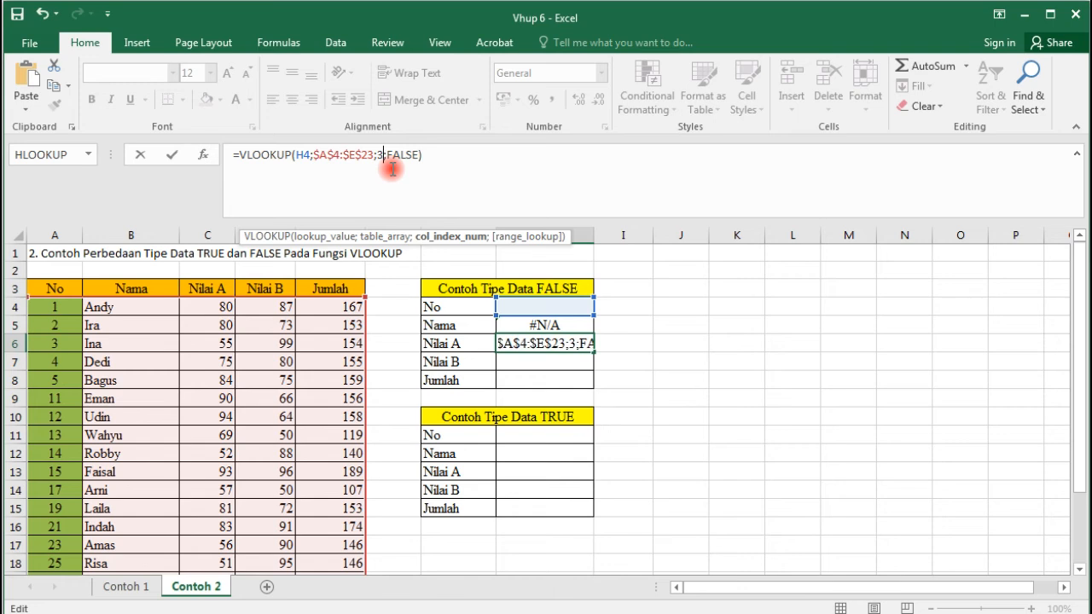
key(Return)
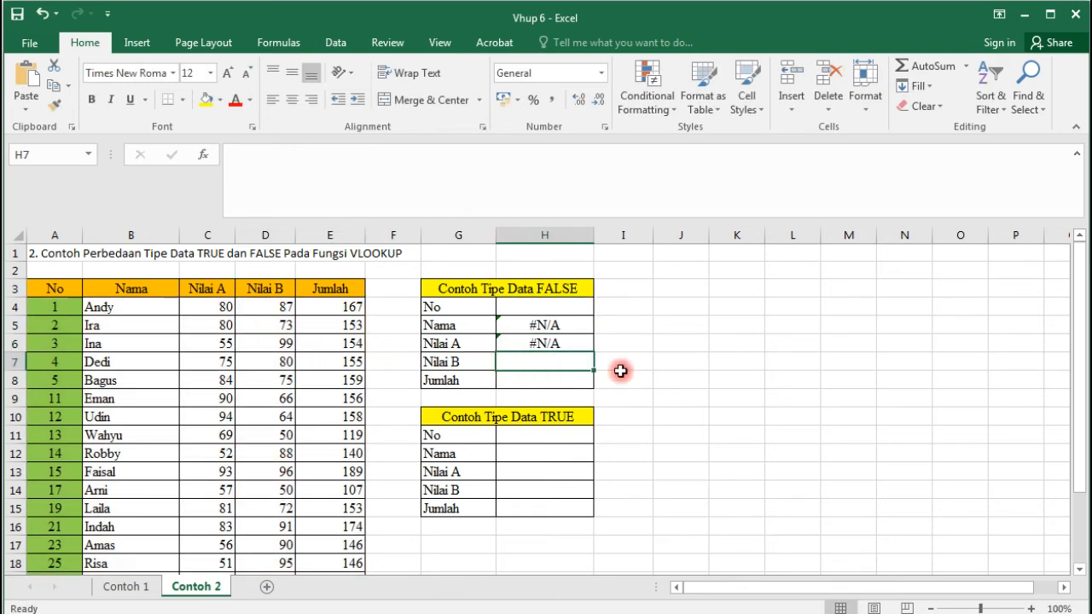
- Paste the copied VLOOKUP formula into Nilai B cell H7 and set its column index to 5
click(368, 179)
key(ctrl+v)
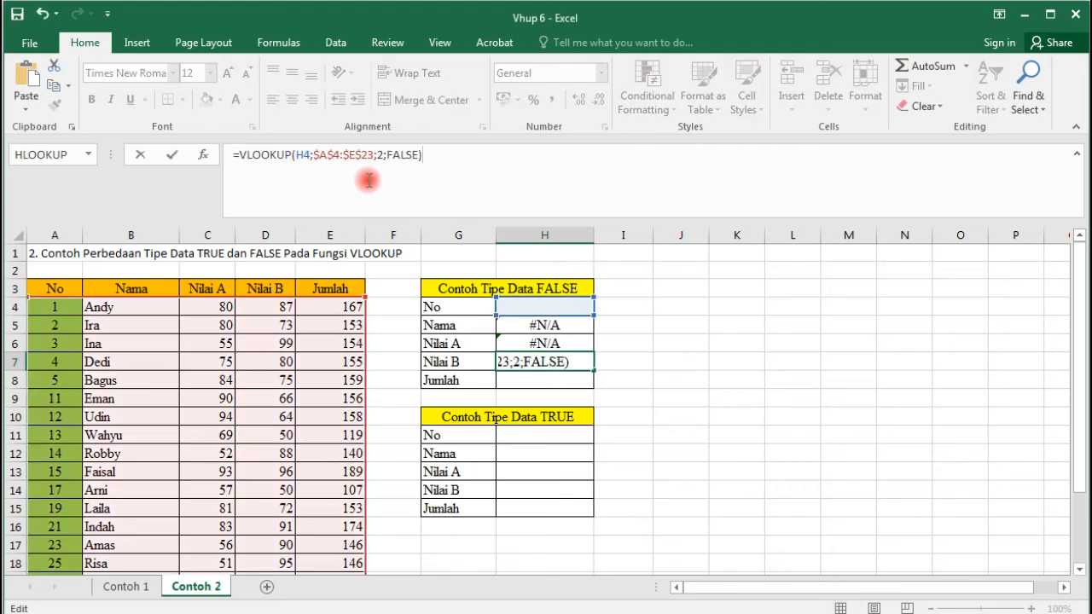
click(383, 154)
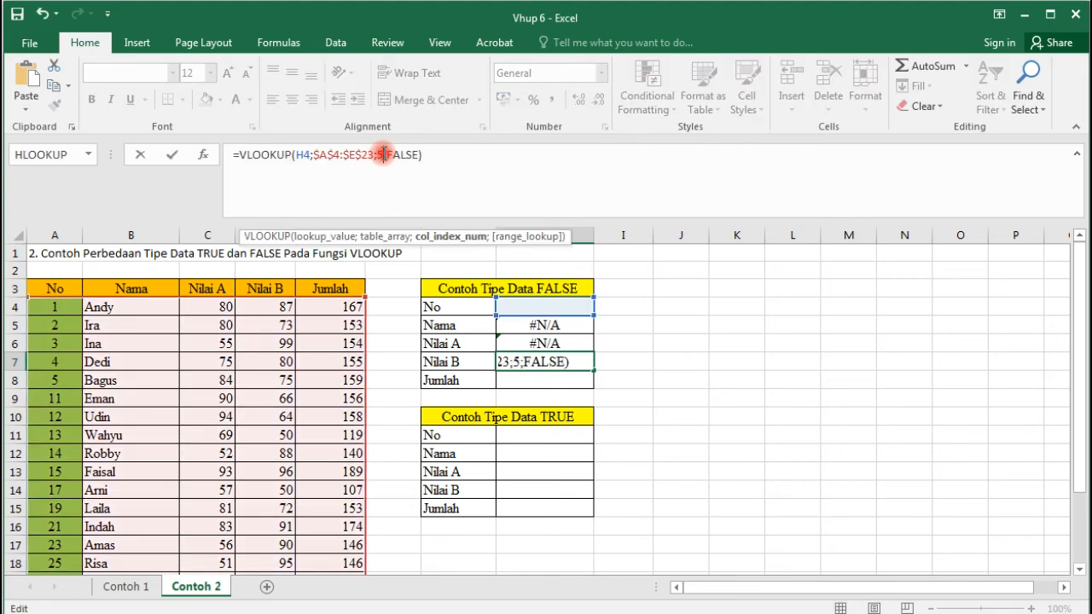
key(Return)
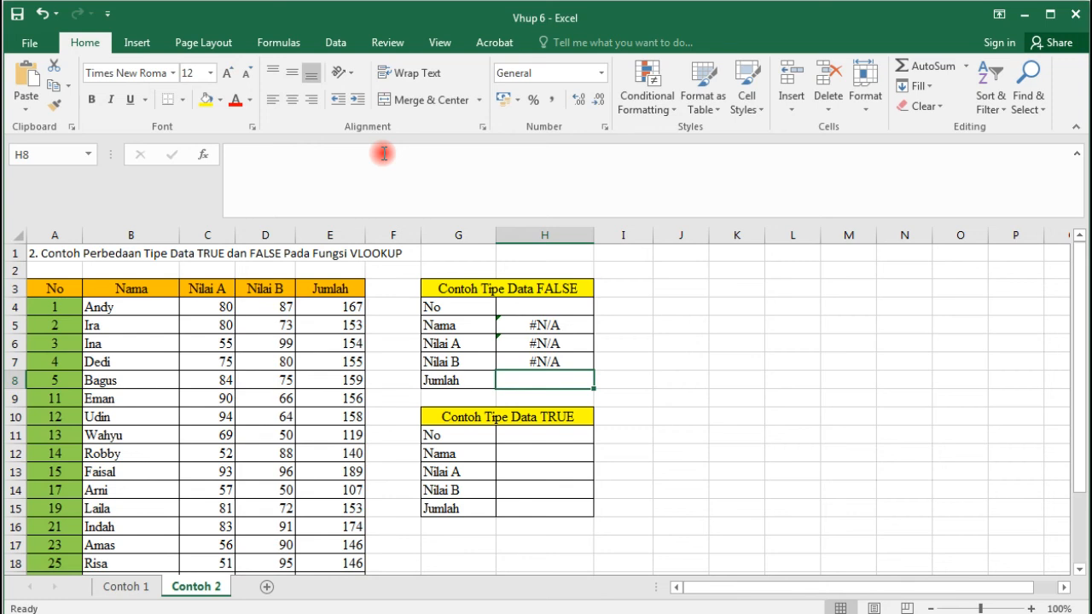
- Paste the copied VLOOKUP formula into Jumlah cell H8 and set its column index to 5
key(ctrl+v)
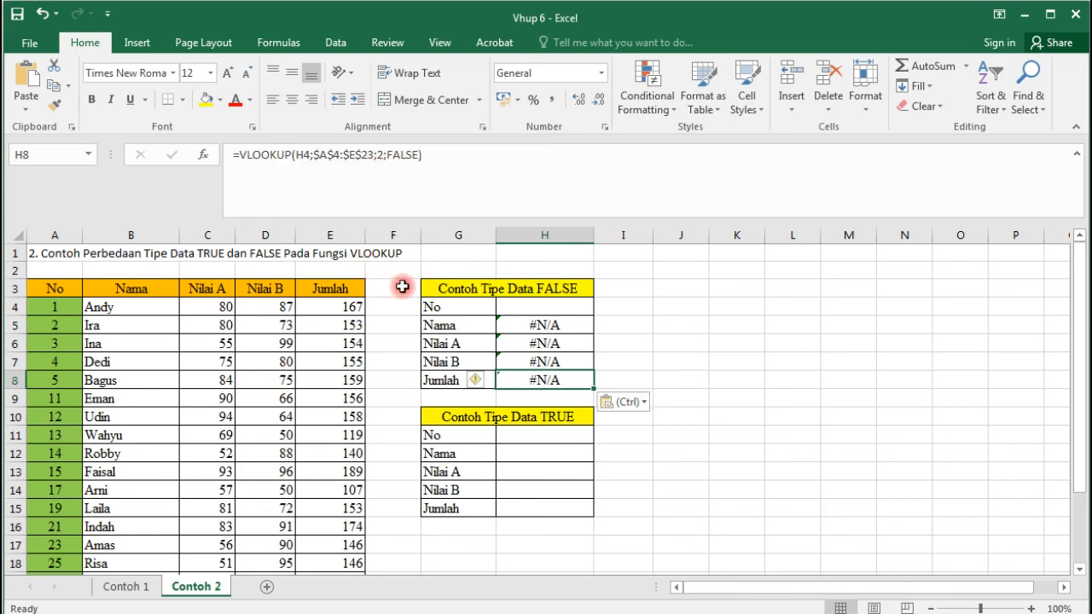
click(382, 155)
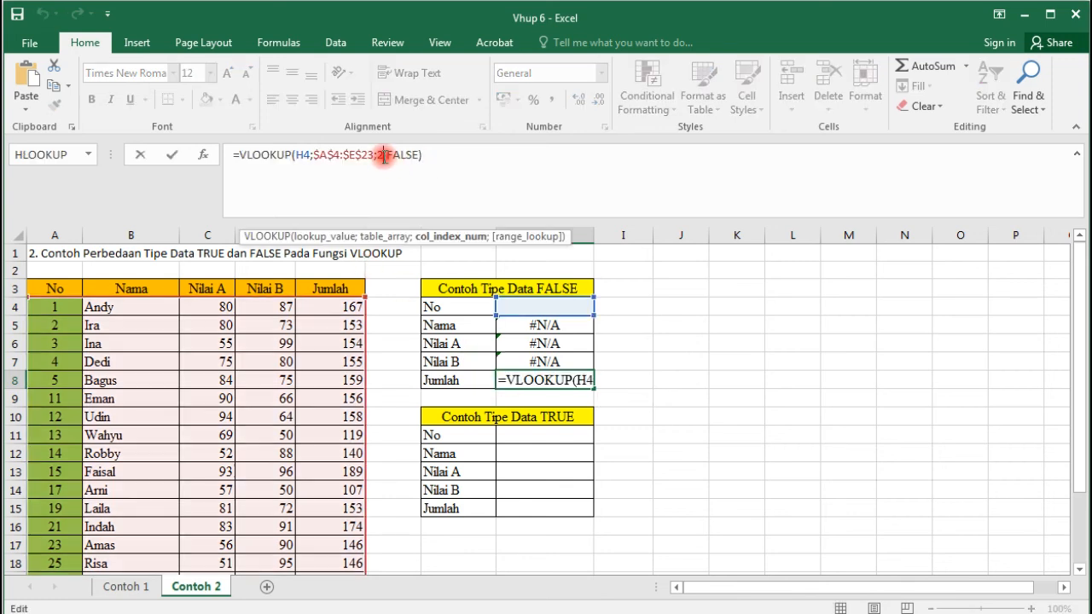
key(BackSpace)
text(5)
key(Return)
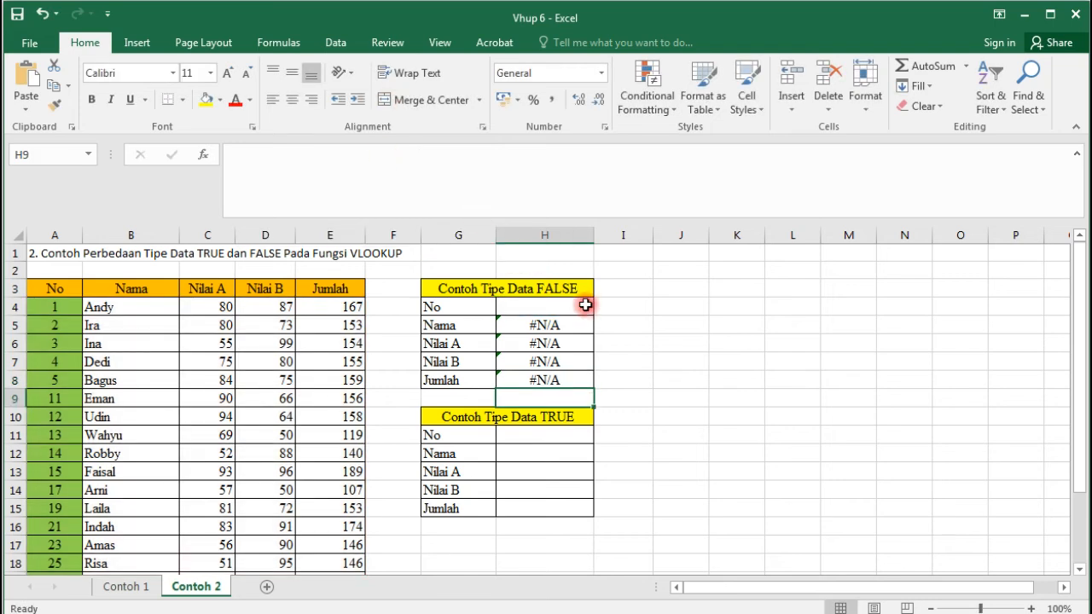
- Start a VLOOKUP formula in Nama cell H12 of the TRUE block with H11 as the lookup value
click(530, 447)
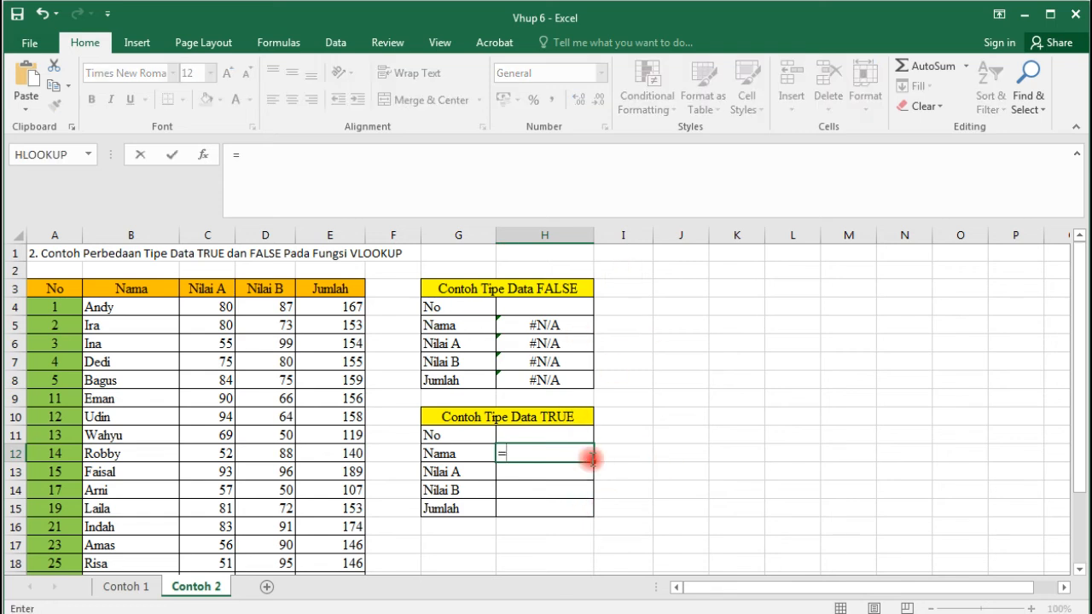
key(BackSpace)
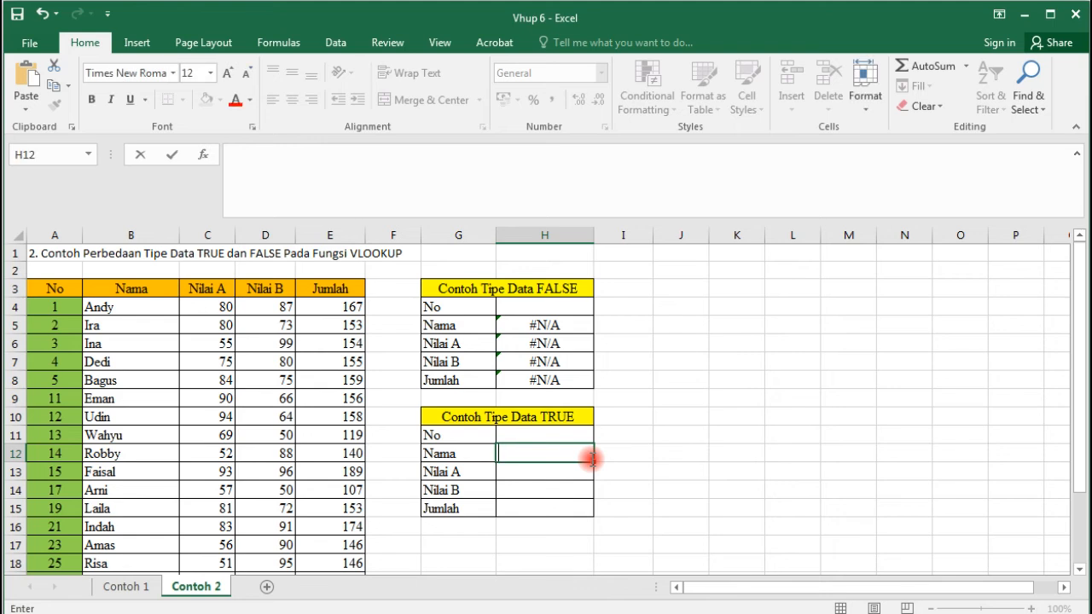
text(=VL)
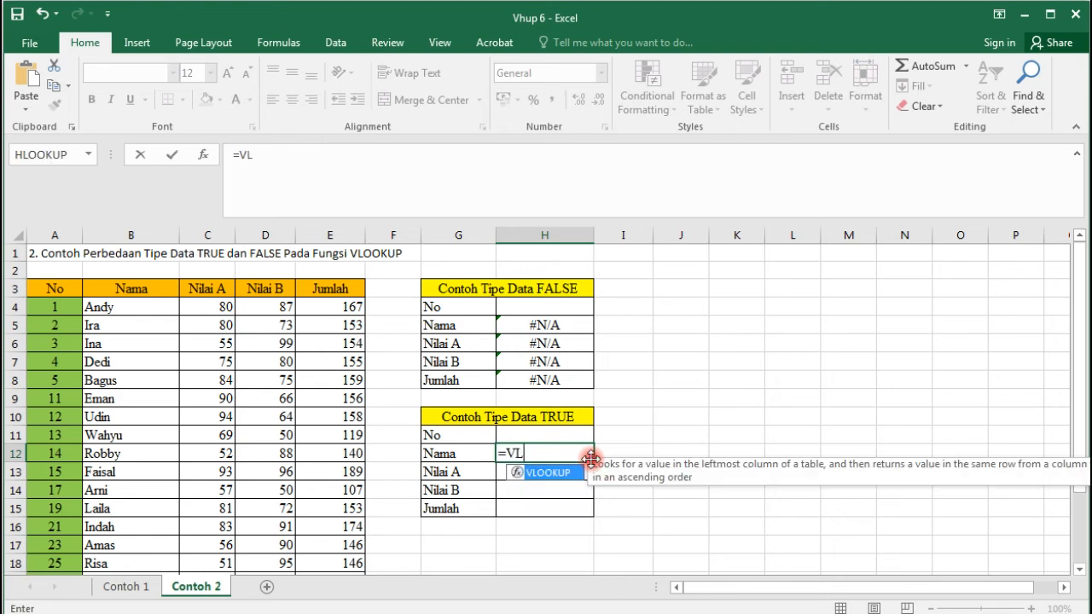
text(OOKUP)
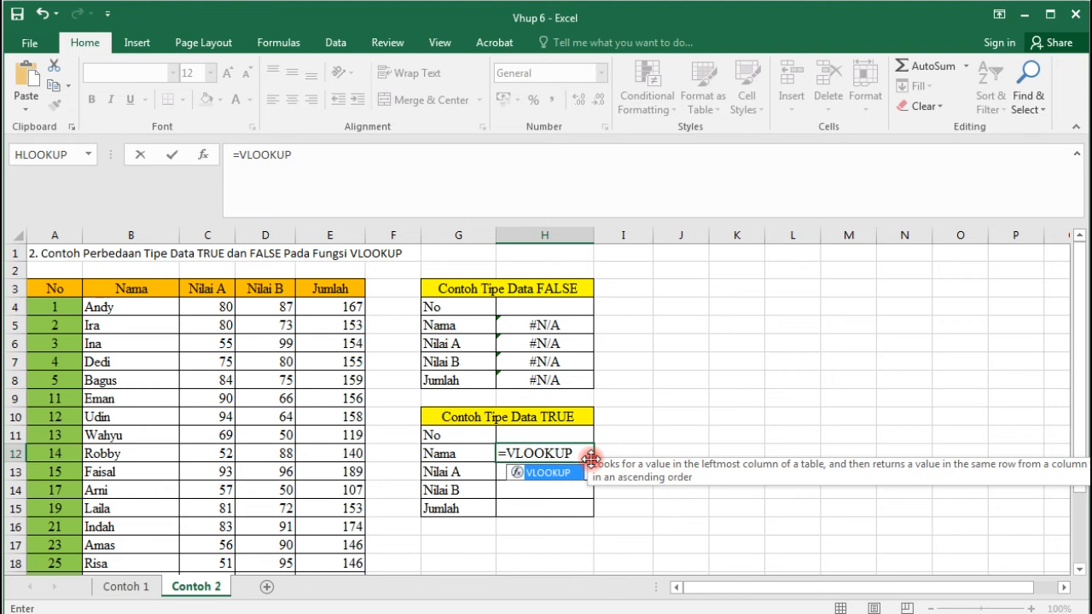
text(()
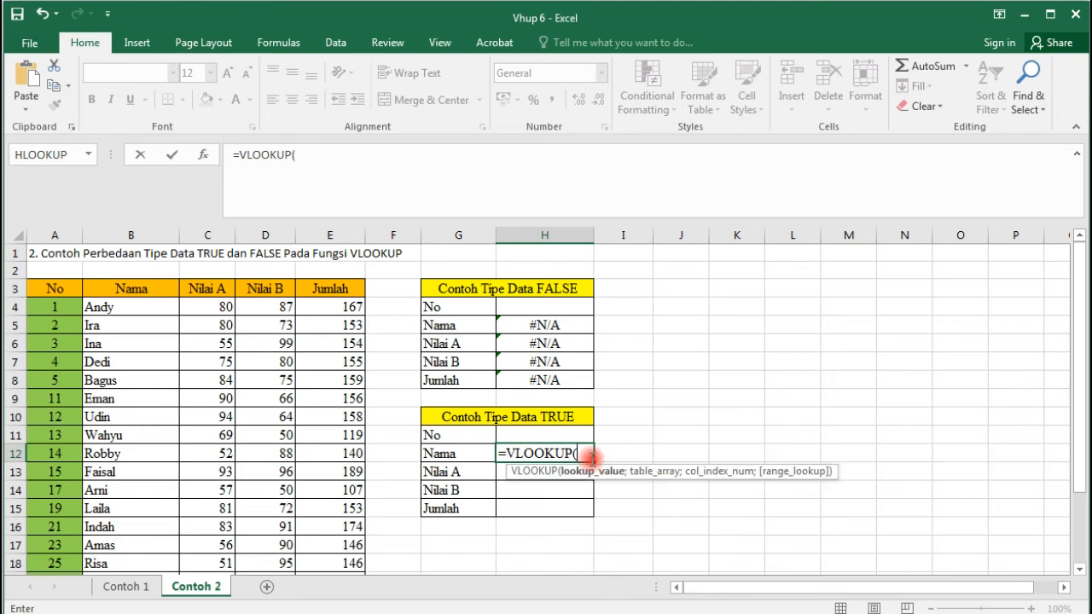
click(555, 433)
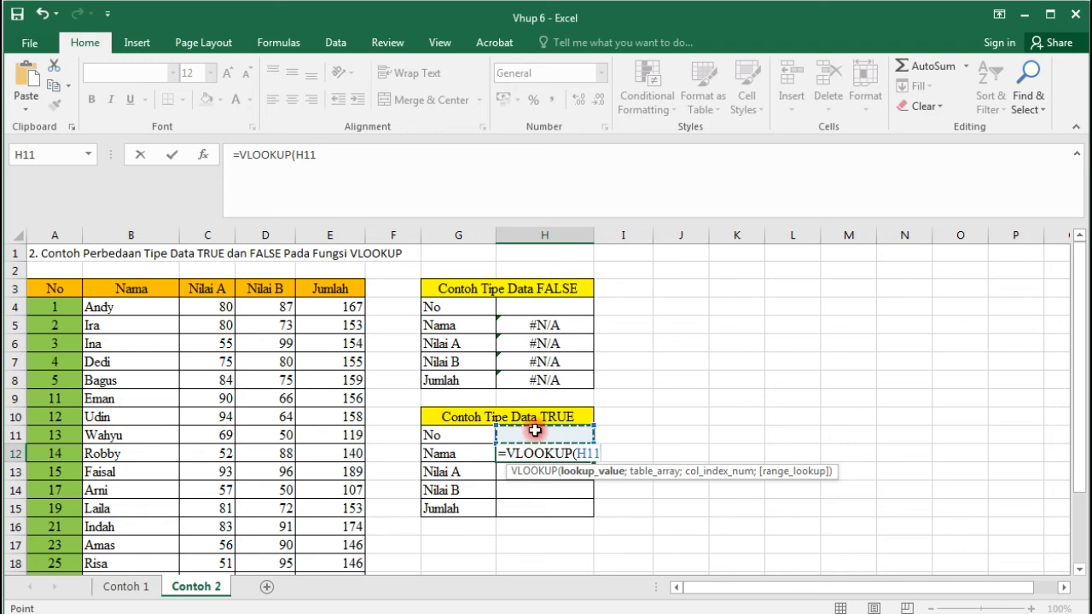
text(;)
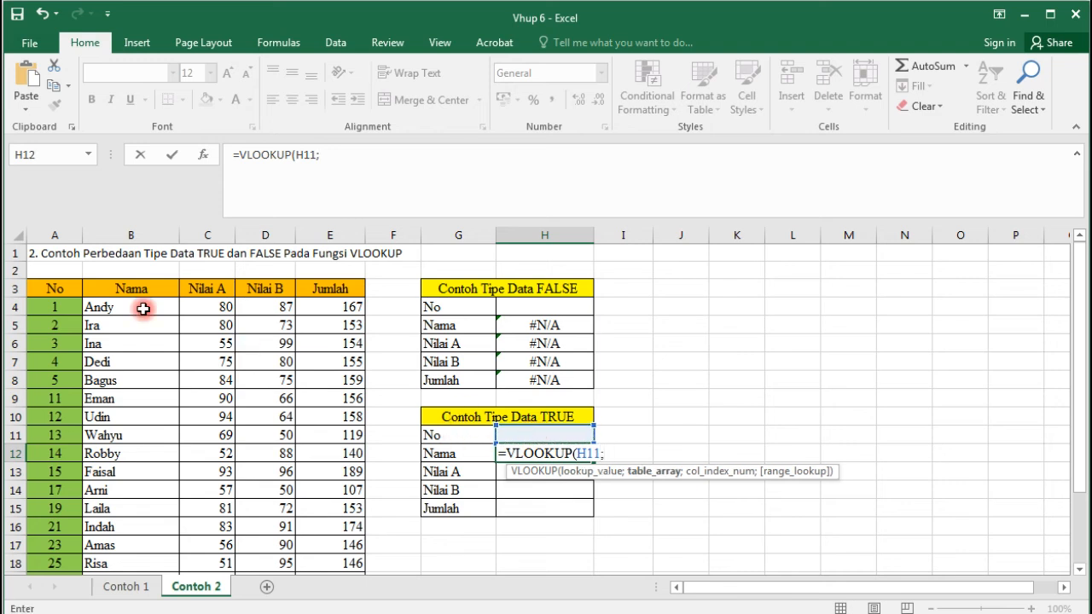
- Complete the H12 VLOOKUP with absolute table range $A$4:$E$23, column index 2 and range lookup TRUE
click(73, 310)
drag(73, 309, 346, 543)
scroll(333, 401, up, 2)
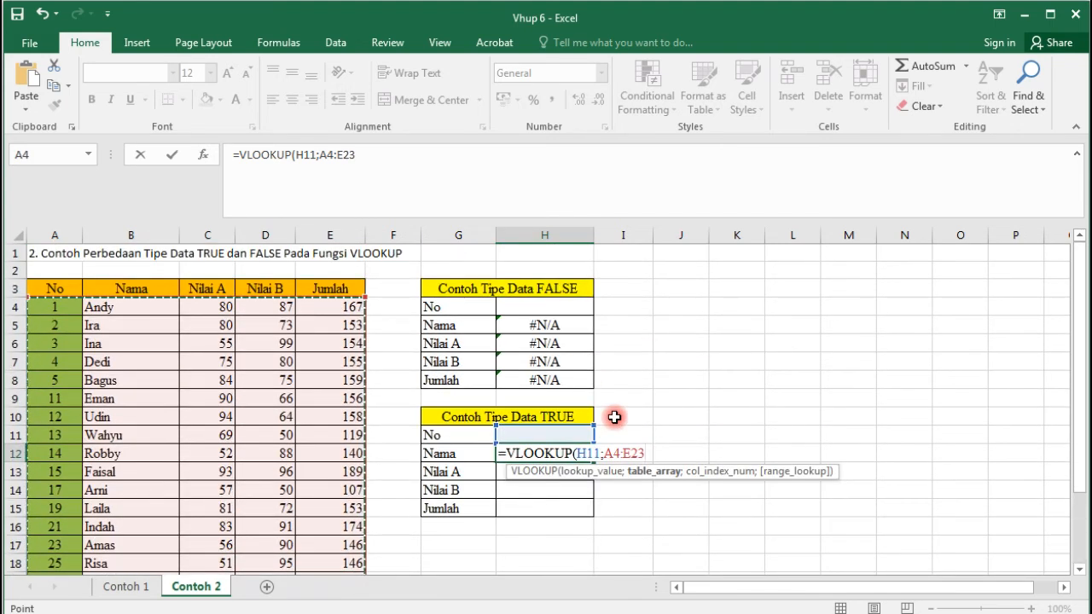
key(F4)
text(;)
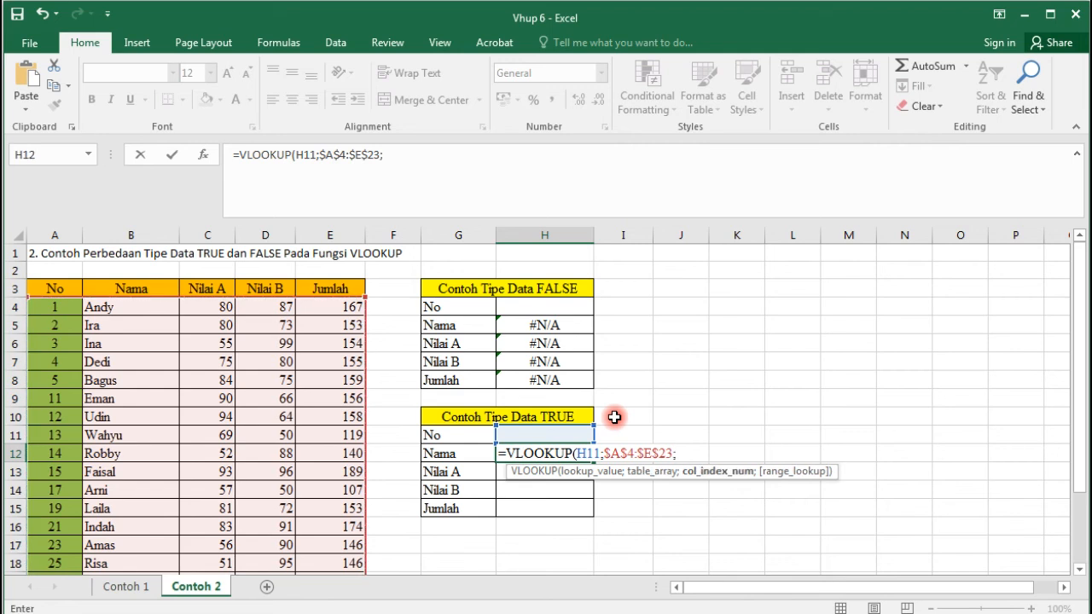
text(2;TRUE)
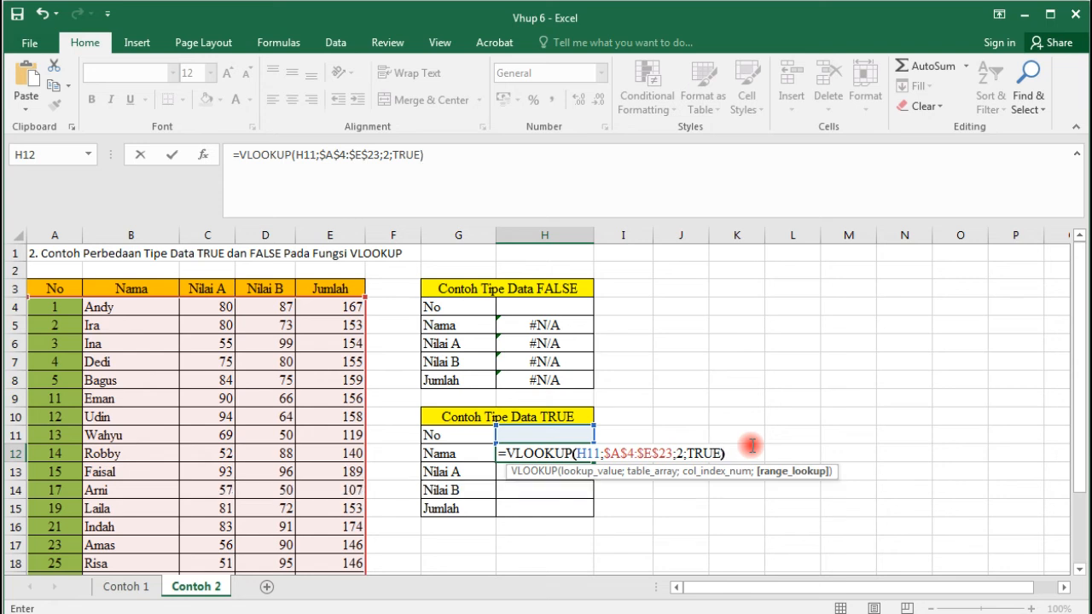
key(Return)
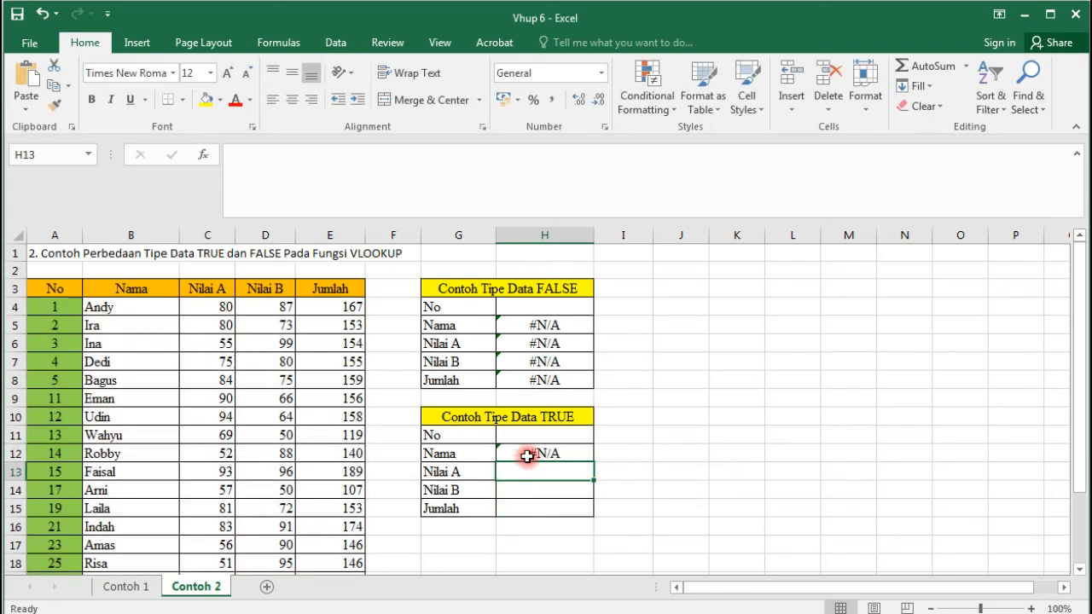
- Copy the H12 formula text into Nilai A cell H13 and set its column index to 3
click(527, 453)
drag(436, 156, 231, 155)
key(ctrl+c)
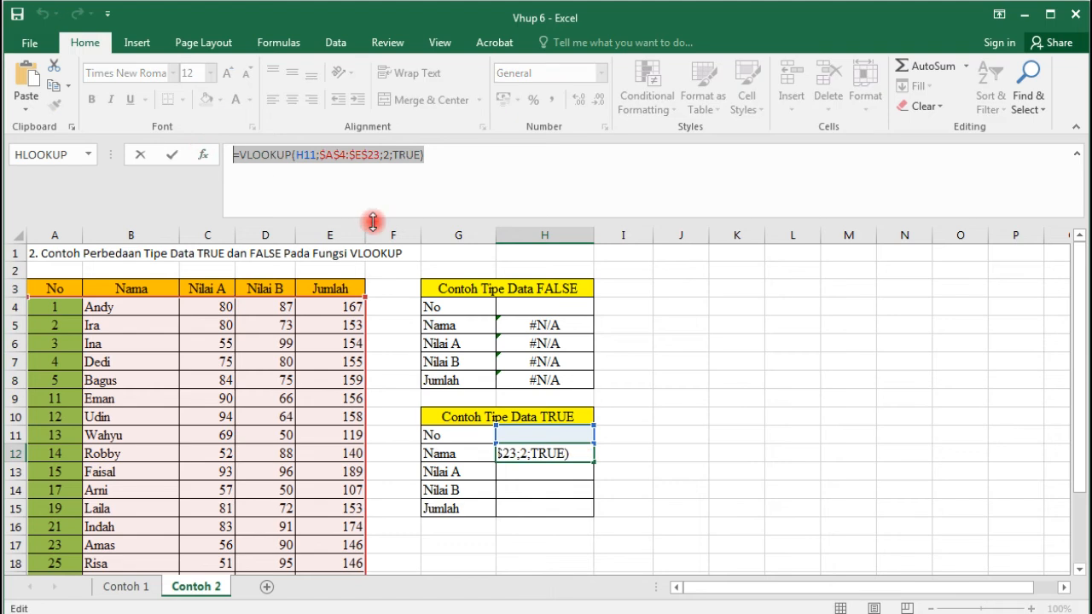
click(457, 174)
key(Return)
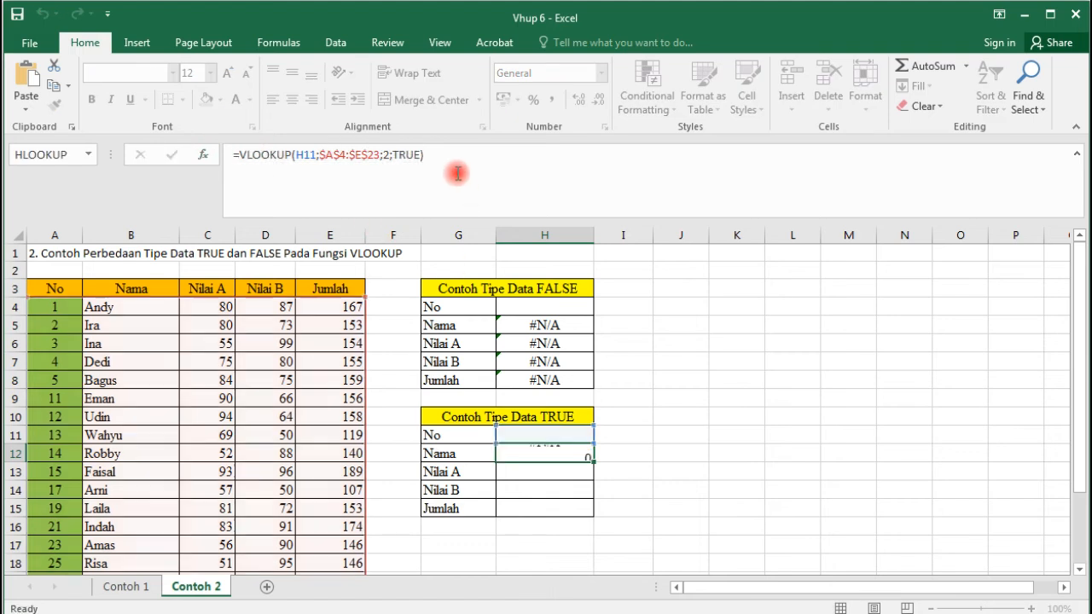
key(ctrl+v)
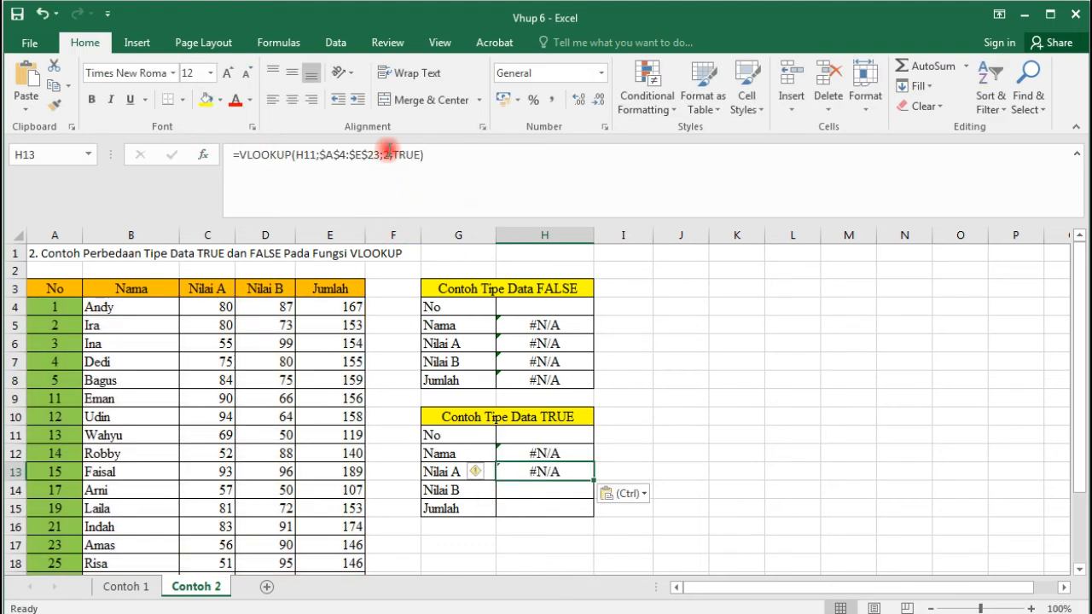
click(397, 162)
key(BackSpace)
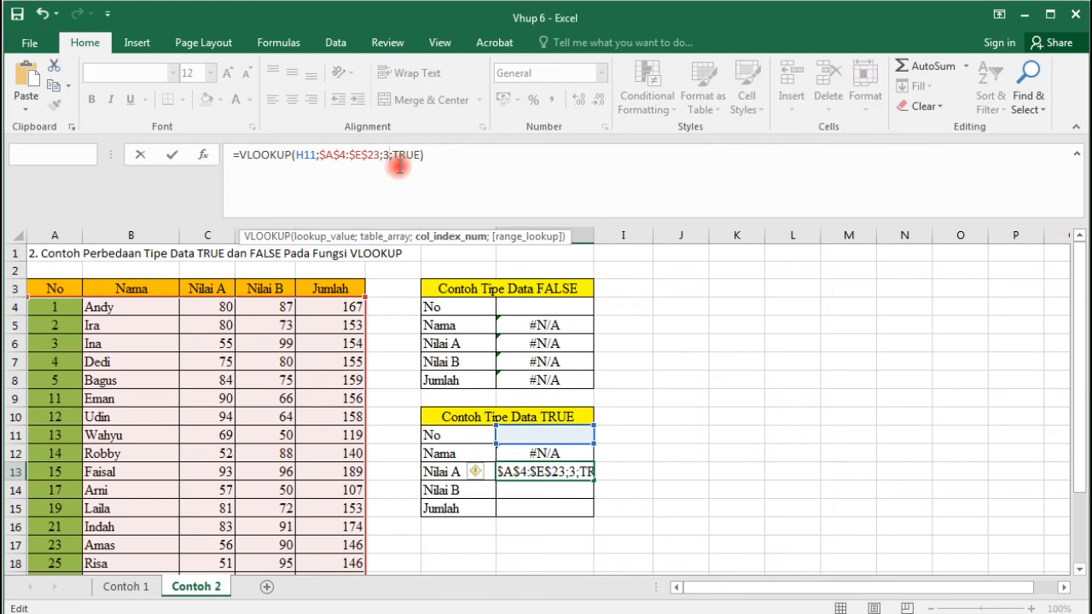
key(Return)
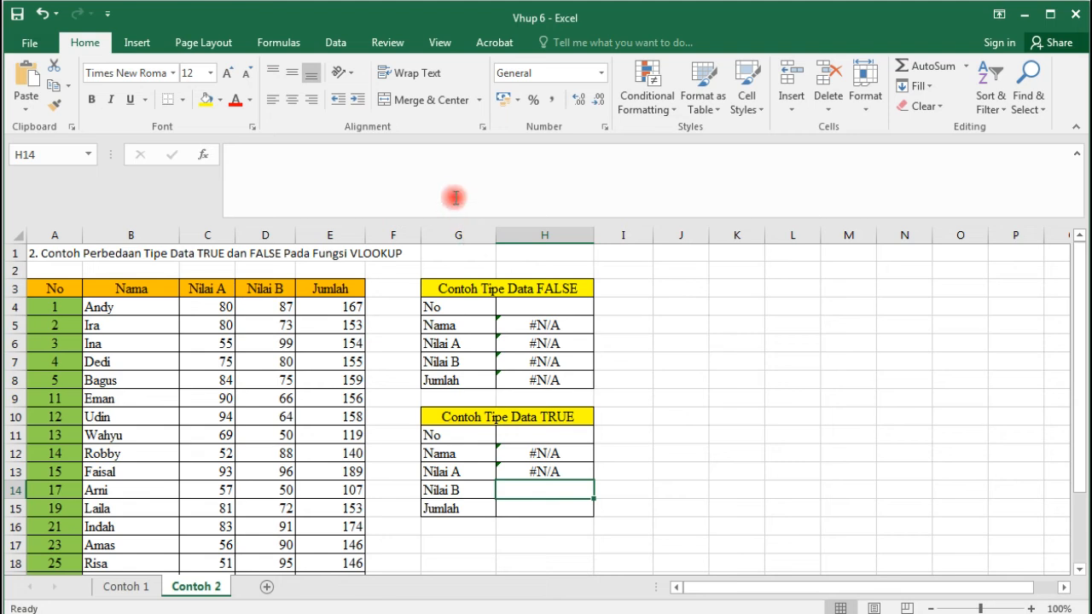
- Paste the copied TRUE-type VLOOKUP formula into Nilai B cell H14 and set its column index to 4
key(ctrl+v)
click(389, 156)
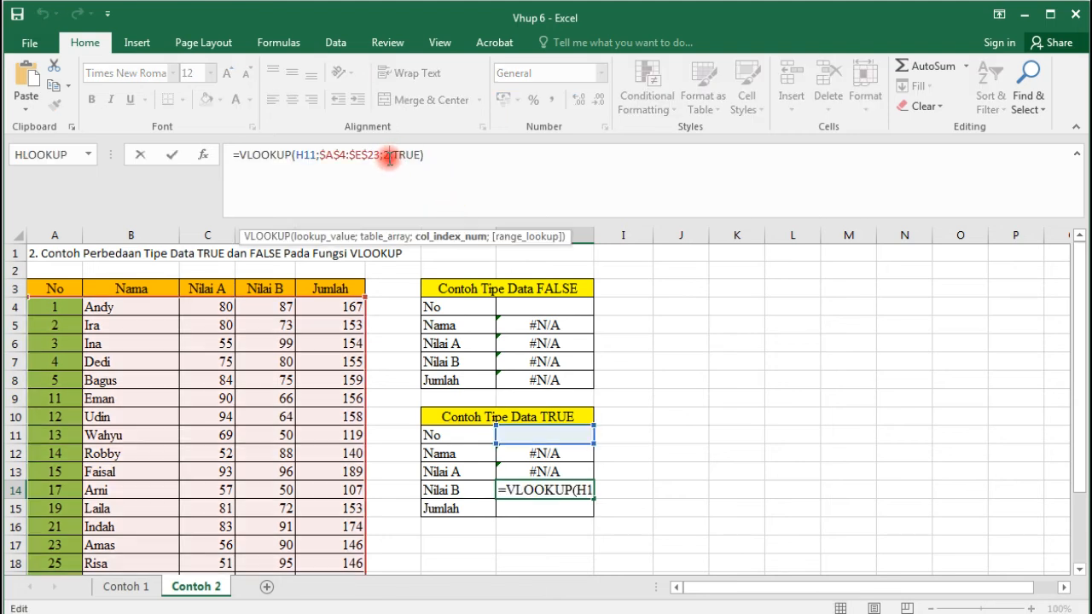
key(BackSpace)
key(Return)
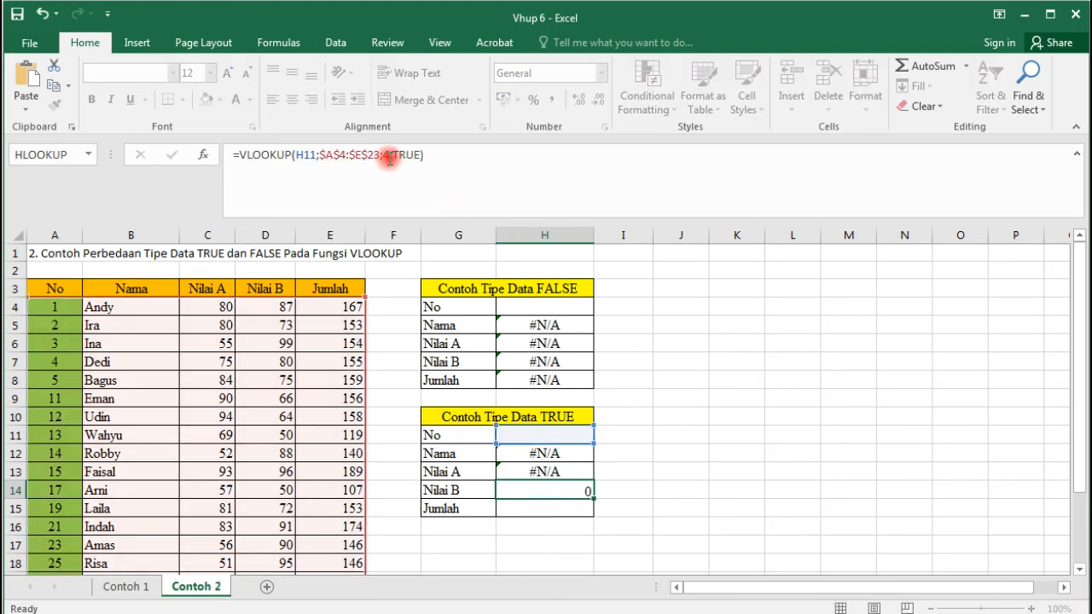
- Paste the copied TRUE-type VLOOKUP formula into Jumlah cell H15 and set its column index to 5
click(373, 159)
key(ctrl+v)
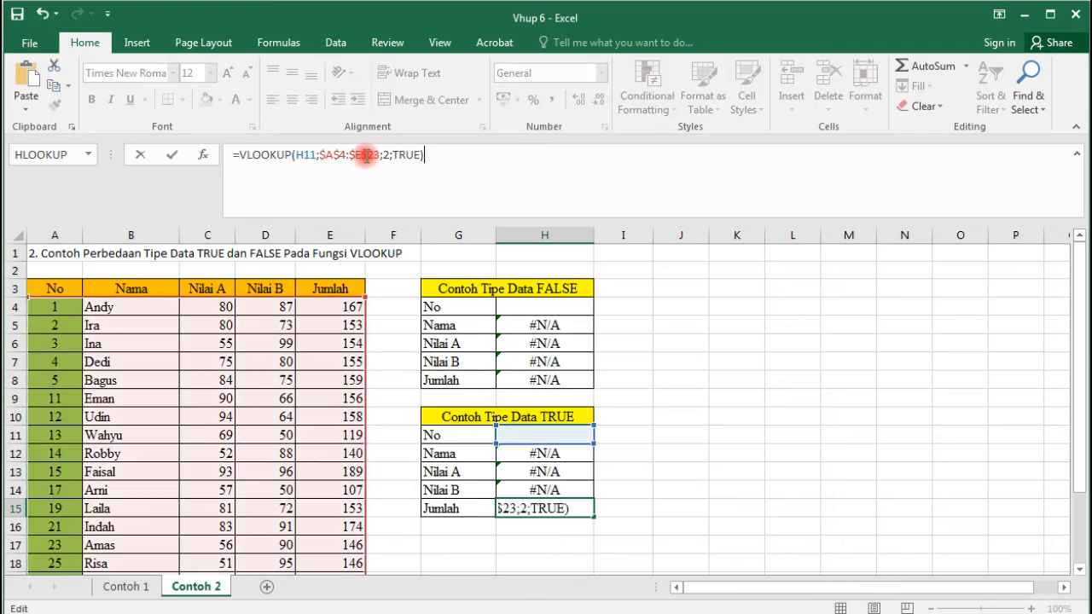
click(388, 156)
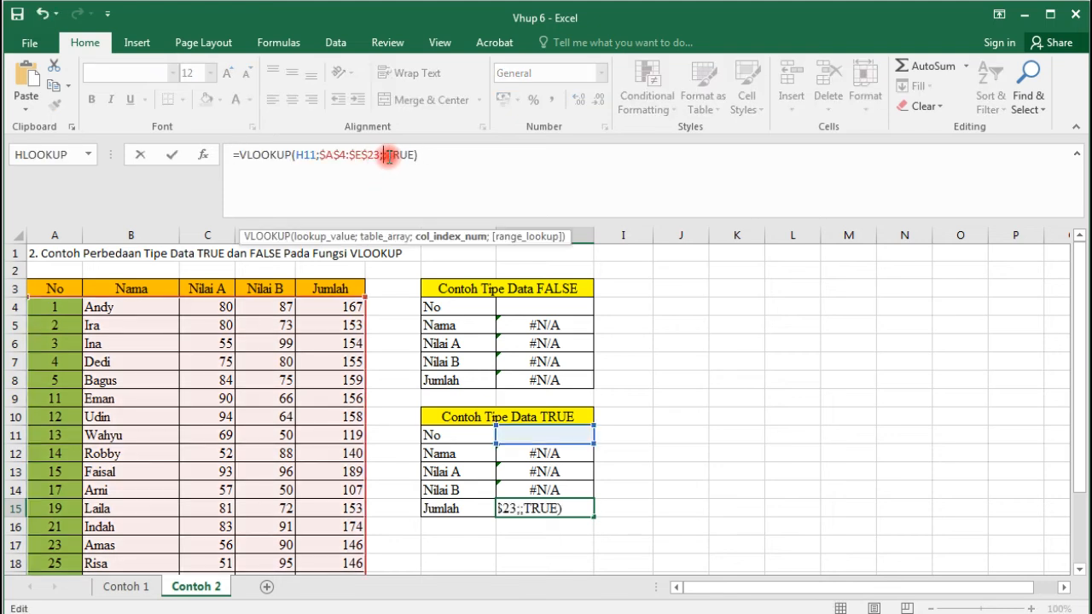
key(Return)
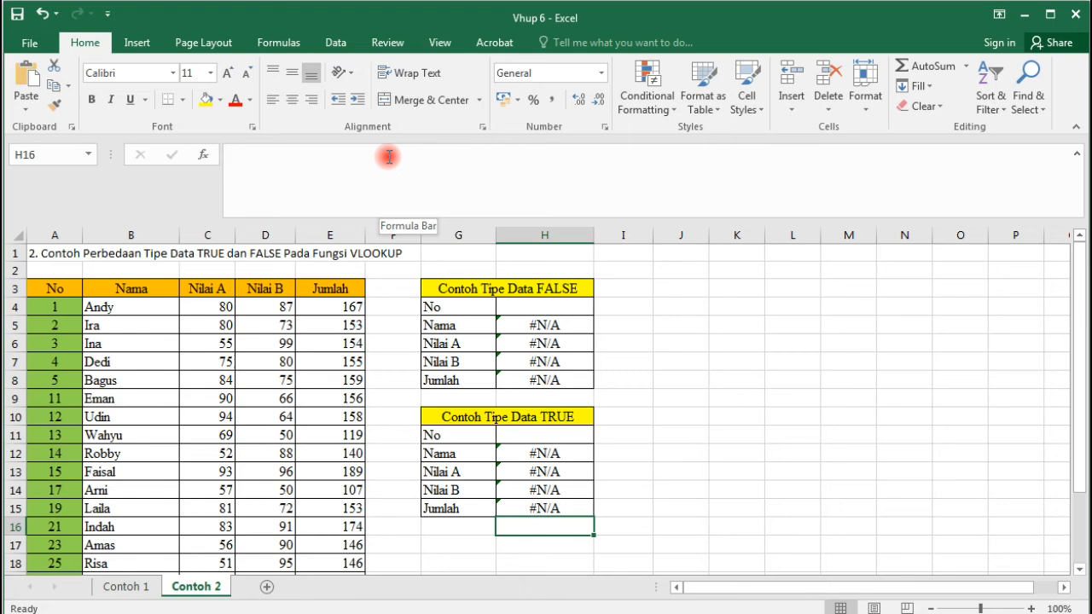
- Enter 1 as the No lookup value in H4 of the FALSE block and H11 of the TRUE block
click(539, 309)
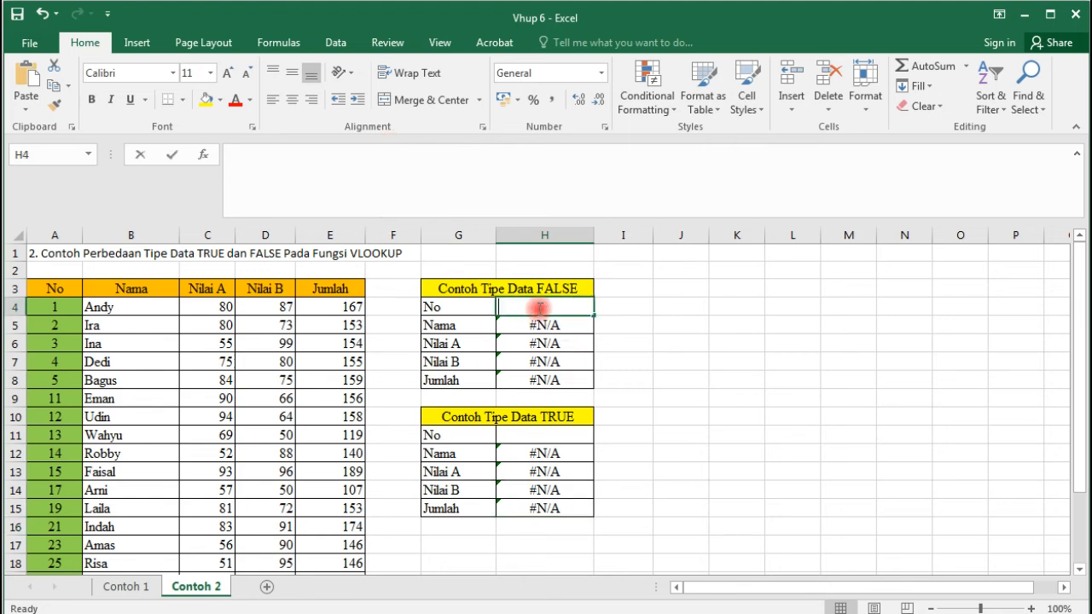
text(1)
key(Return)
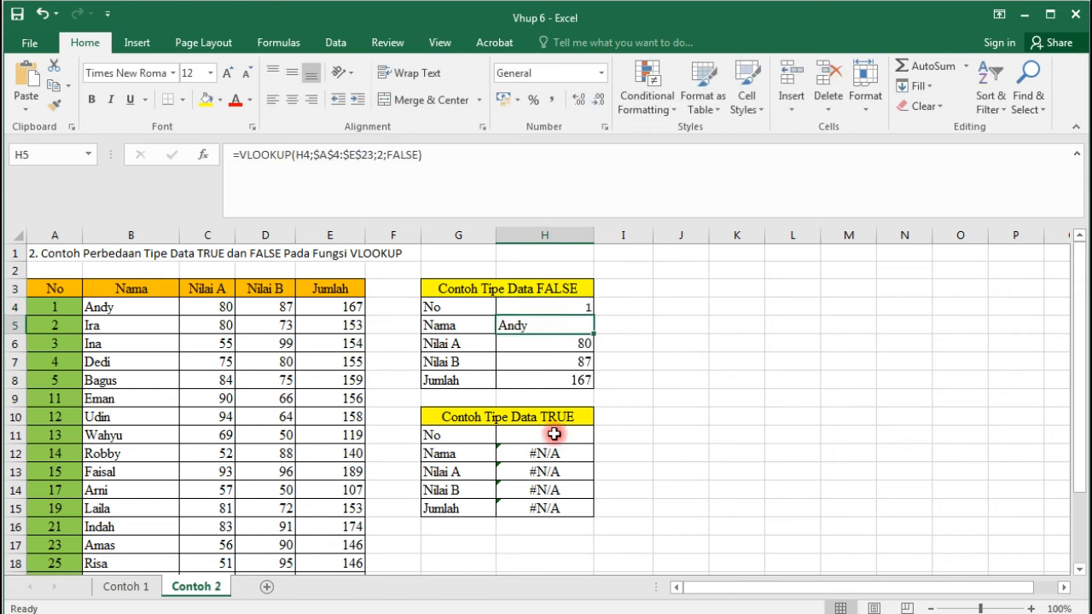
click(555, 435)
text(1)
key(Return)
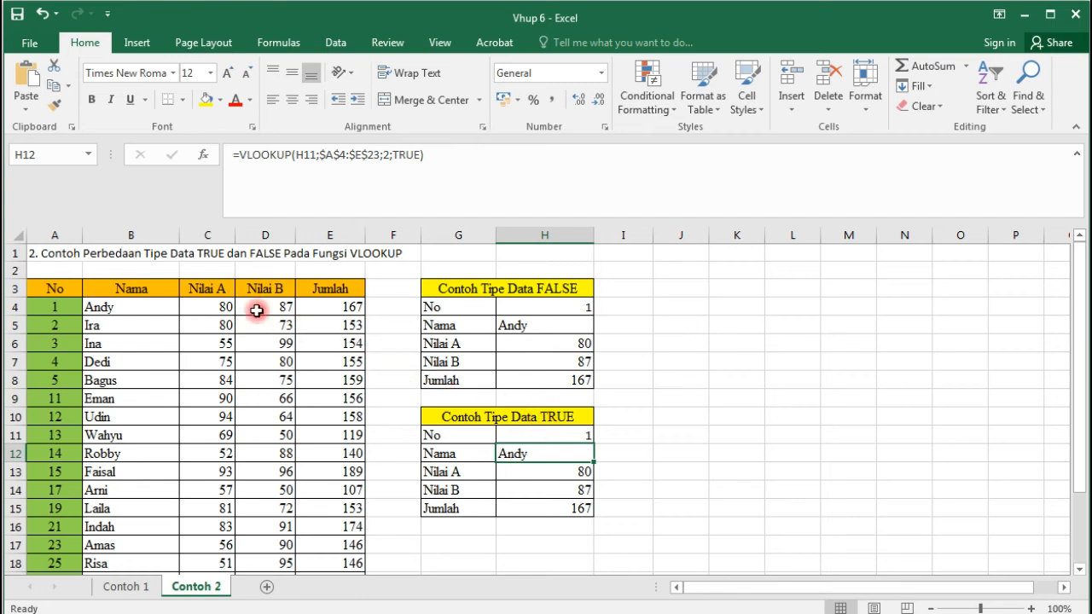
click(528, 435)
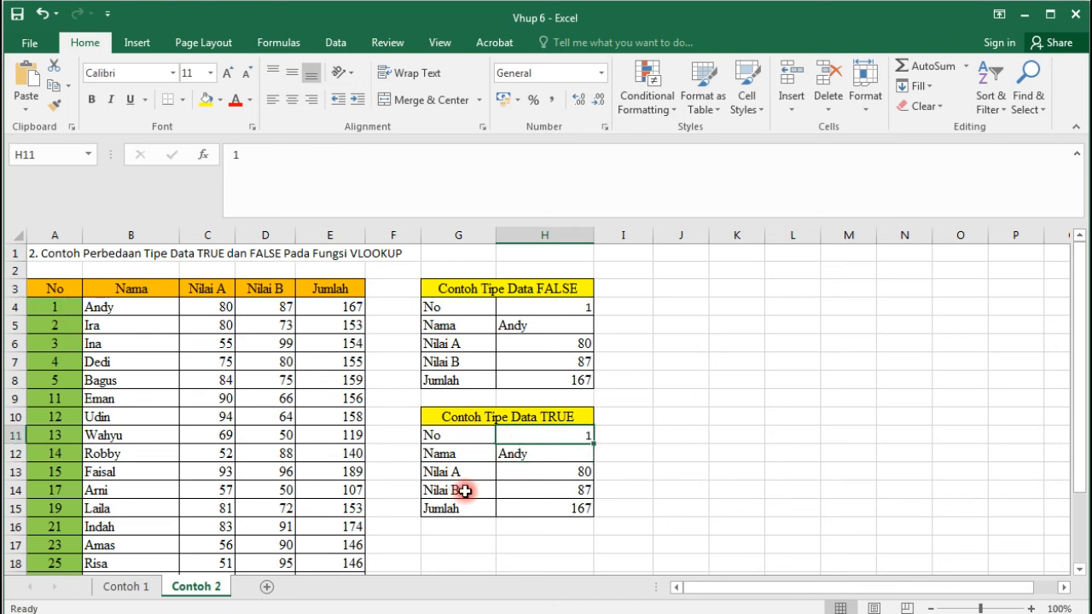
click(546, 454)
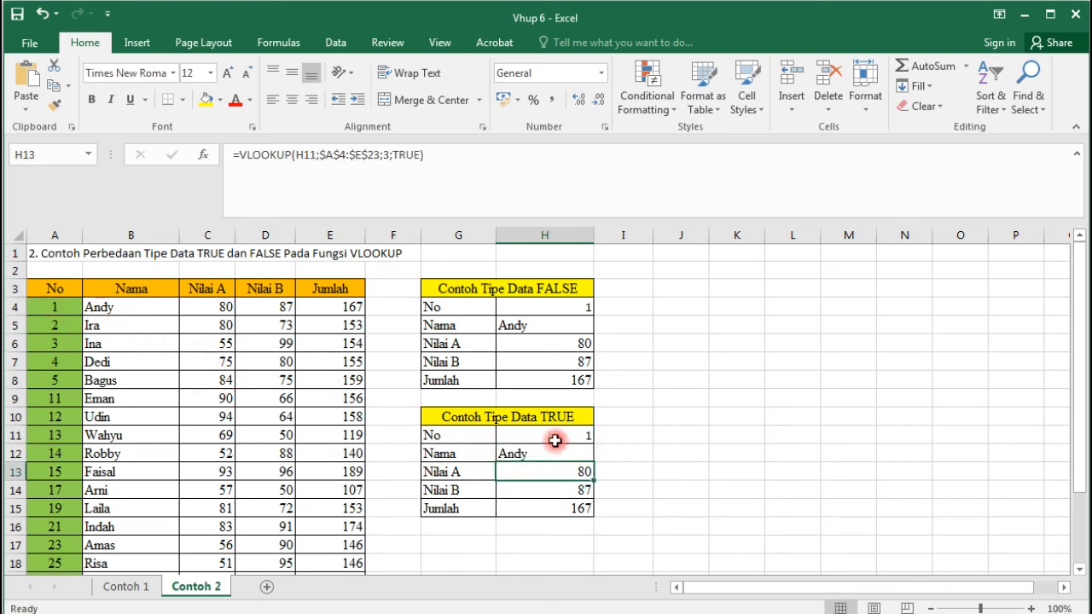
click(555, 439)
click(559, 471)
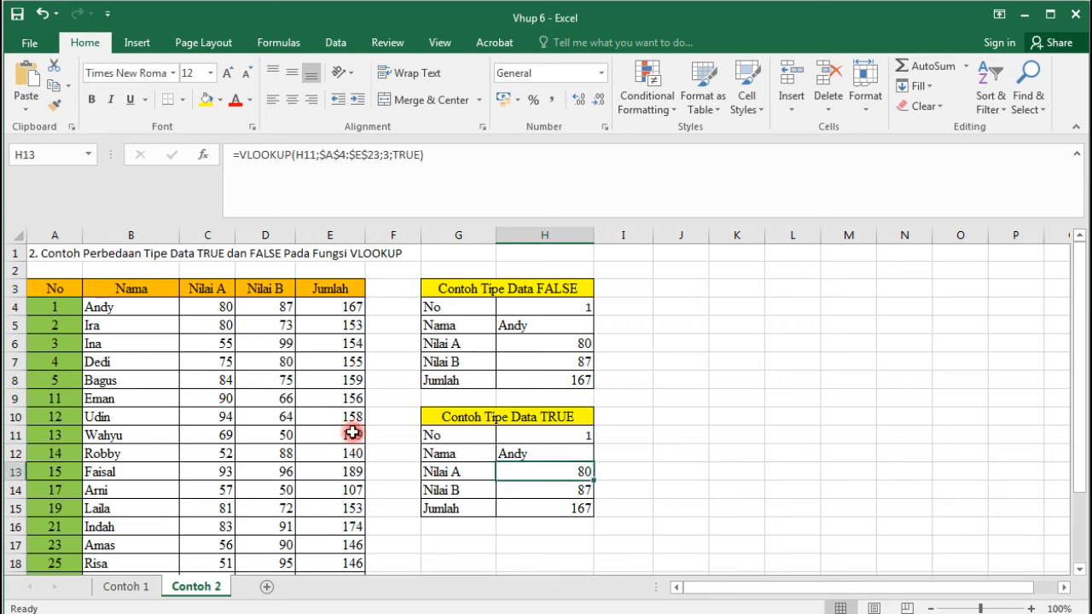
- Set the No lookup value to 6 in both the FALSE block (H4) and the TRUE block (H11)
click(559, 309)
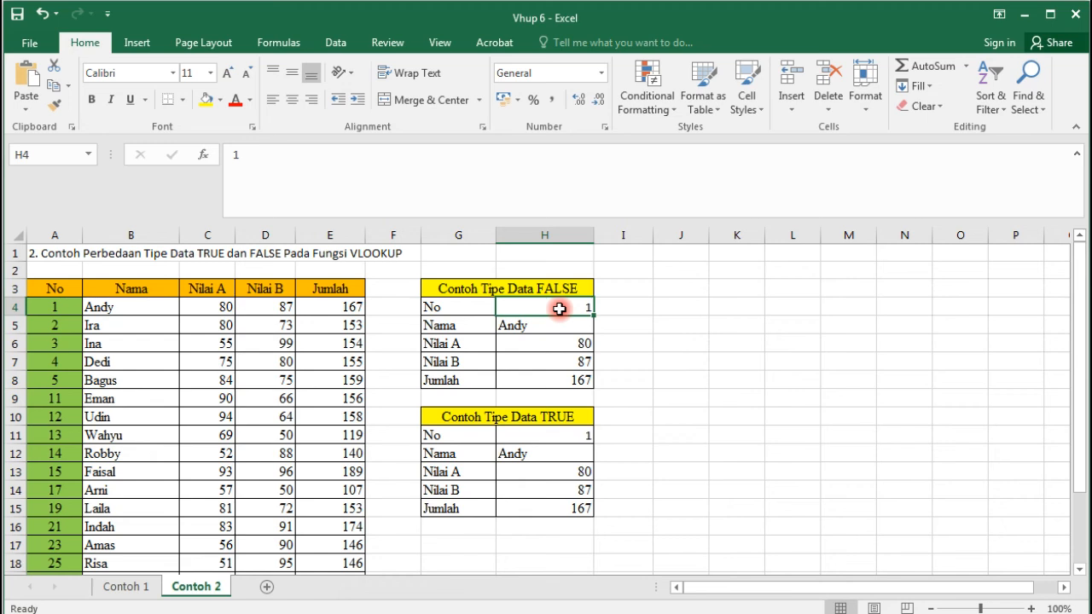
text(6)
key(Return)
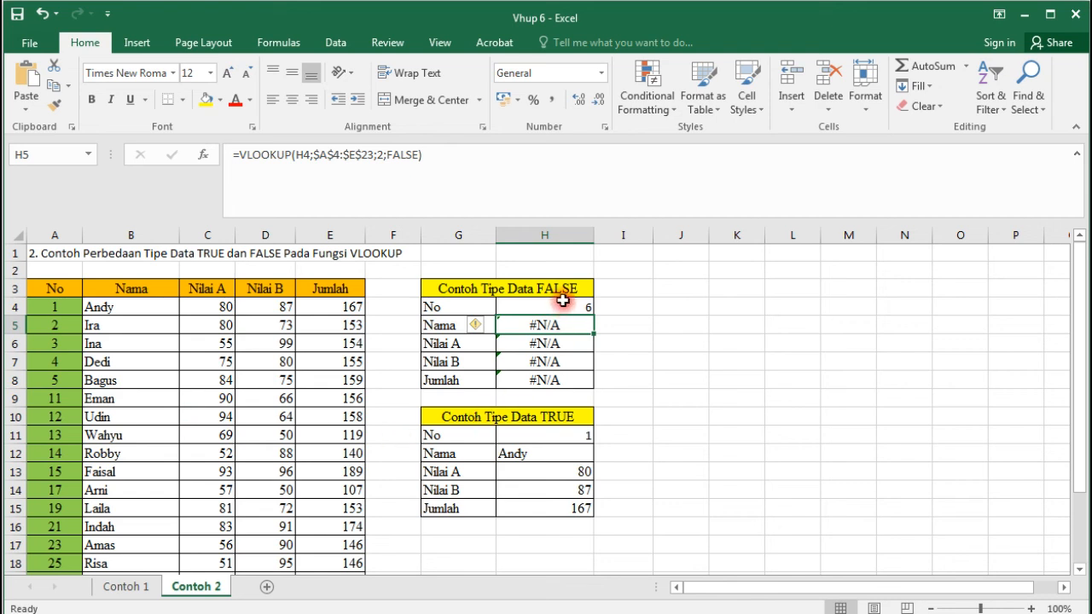
click(566, 433)
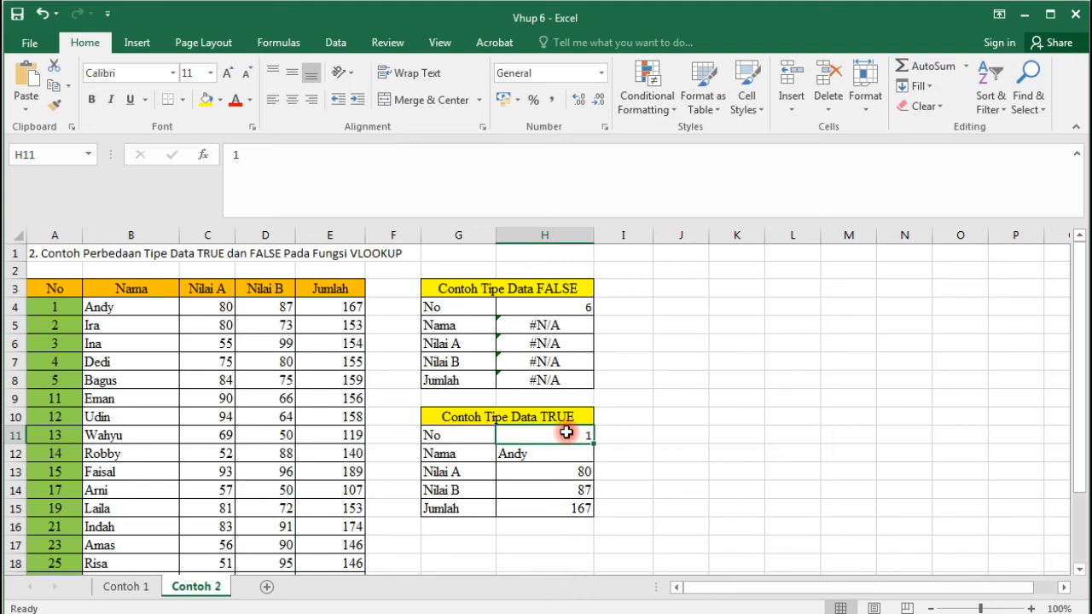
text(6)
key(Return)
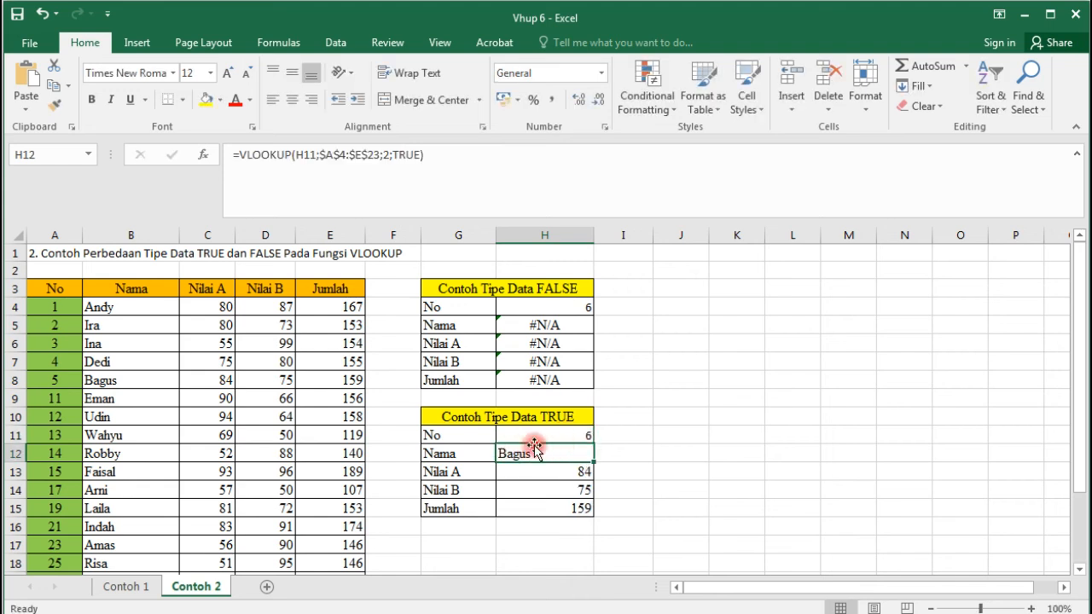
- Select the No 5 record in A8:E8 of the source table to compare it with the TRUE block
click(45, 378)
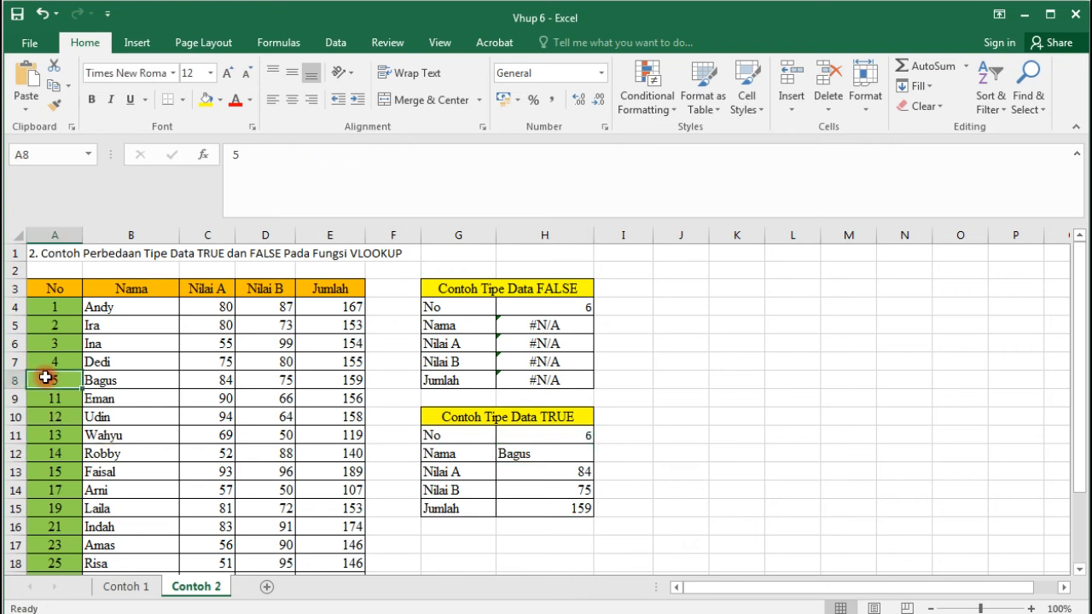
drag(45, 378, 316, 375)
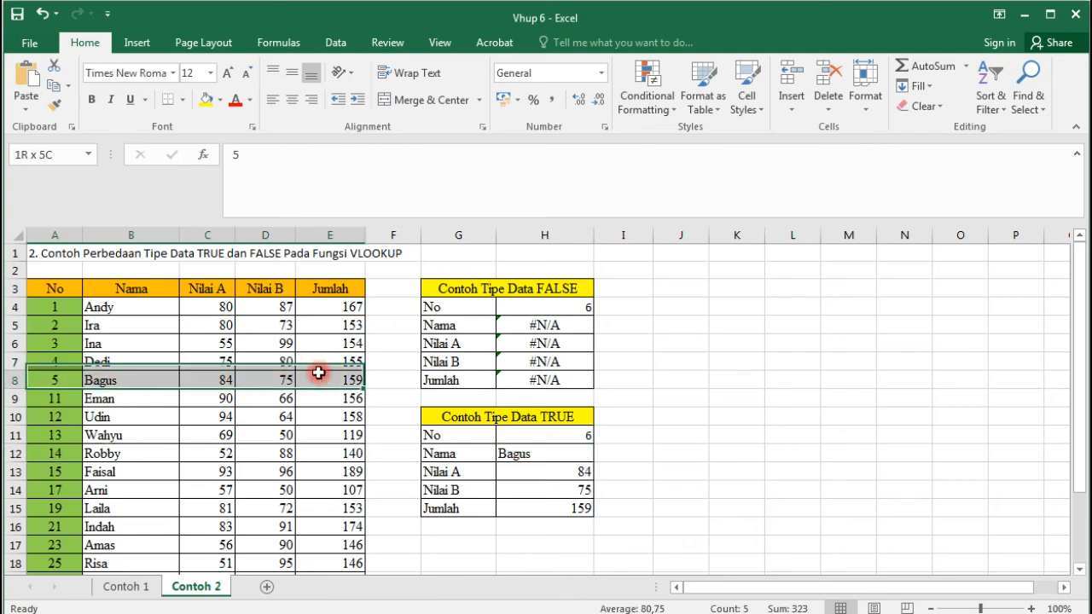
click(60, 386)
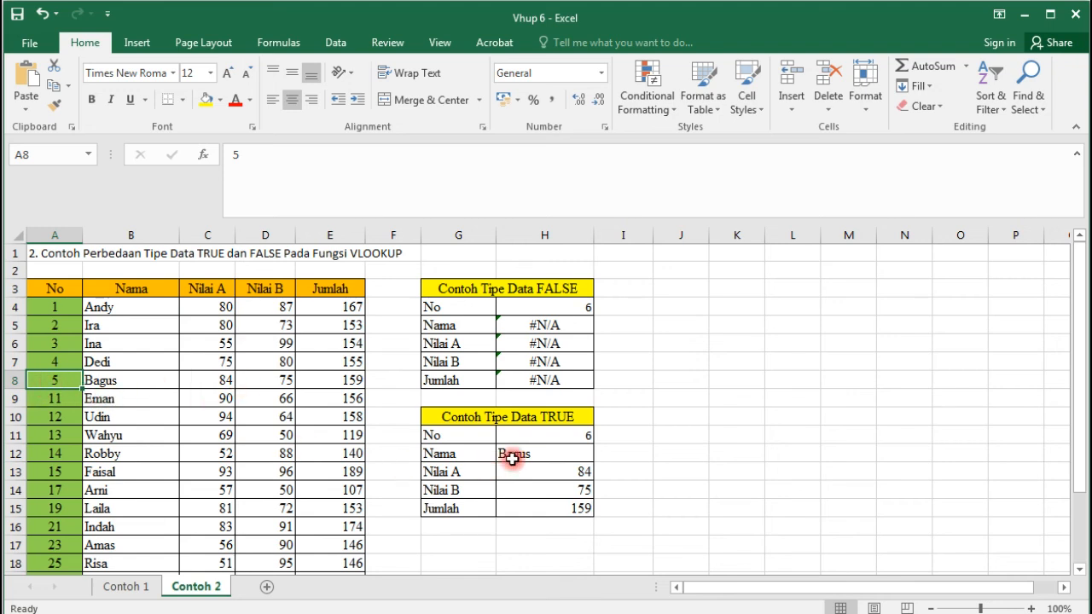
drag(76, 383, 352, 381)
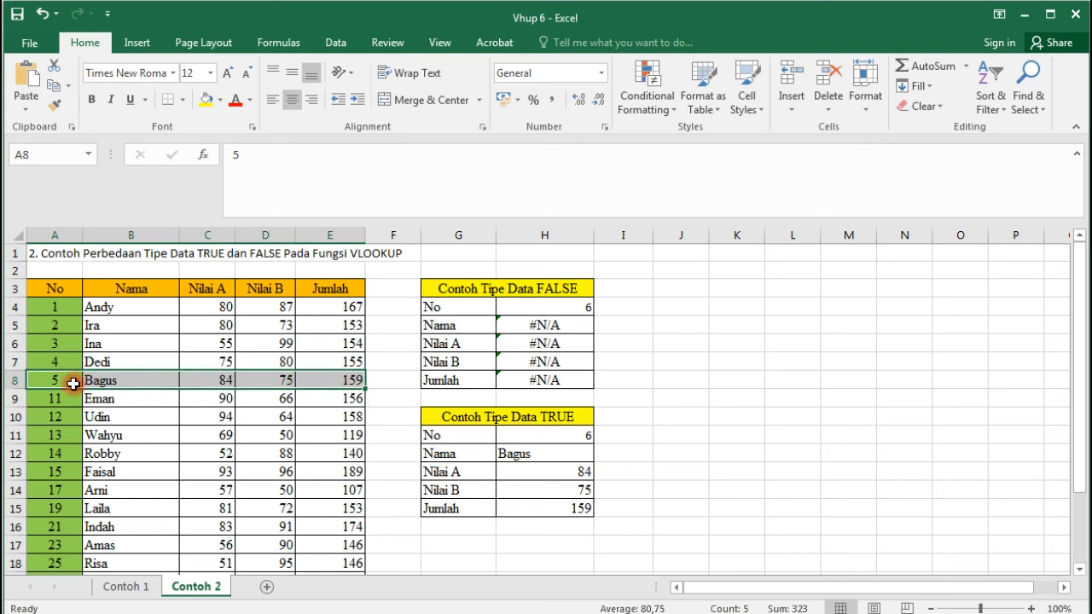
- Test the TRUE block's No lookup cell (H11) with 9 and 10, and select the No 5 record in A8:E8 for comparison
click(577, 432)
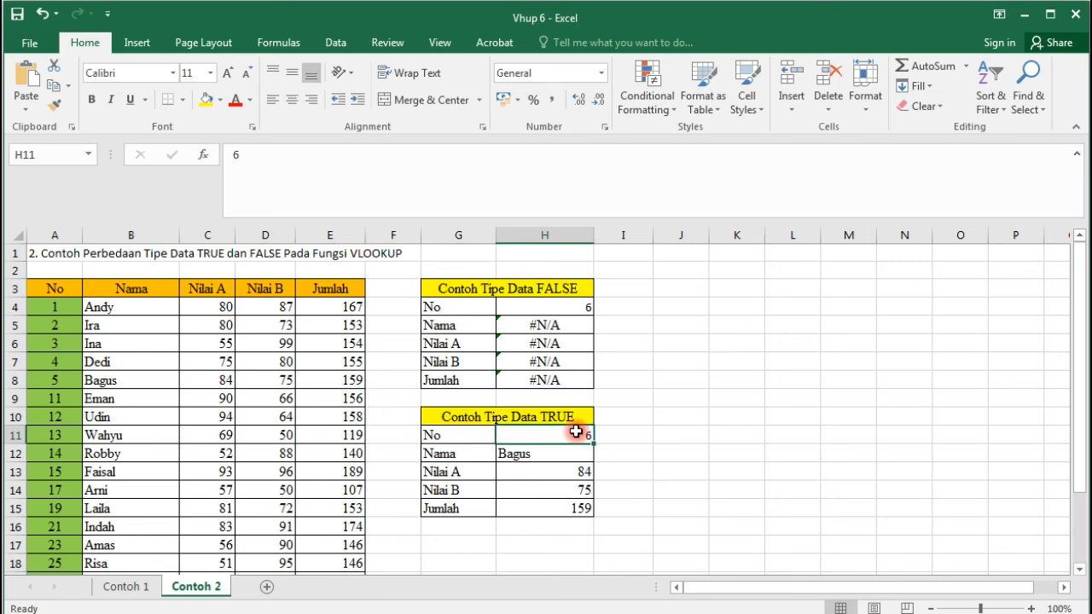
text(9)
key(Return)
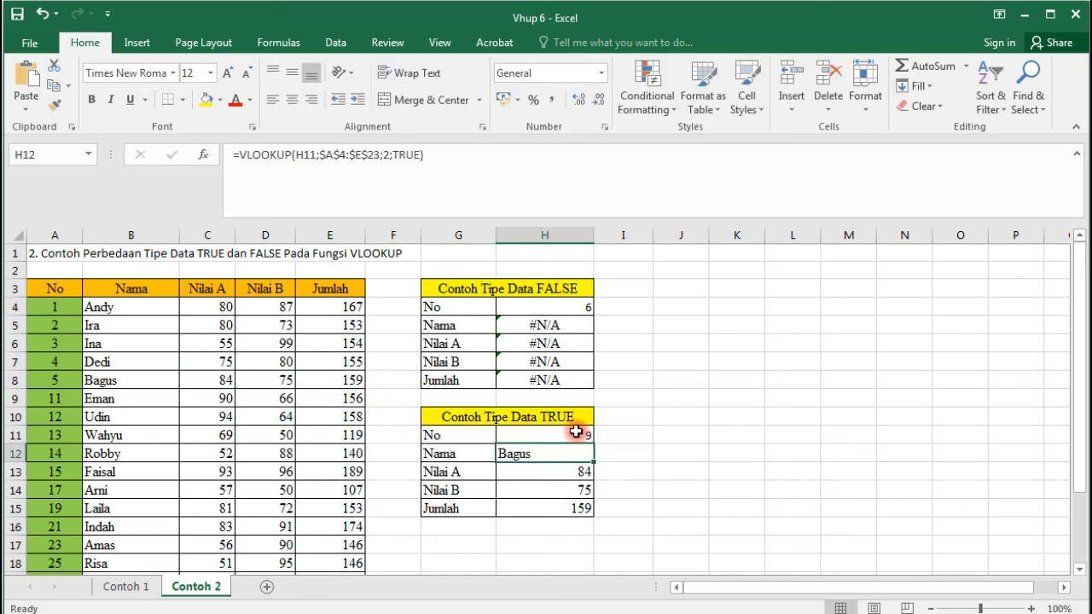
click(575, 433)
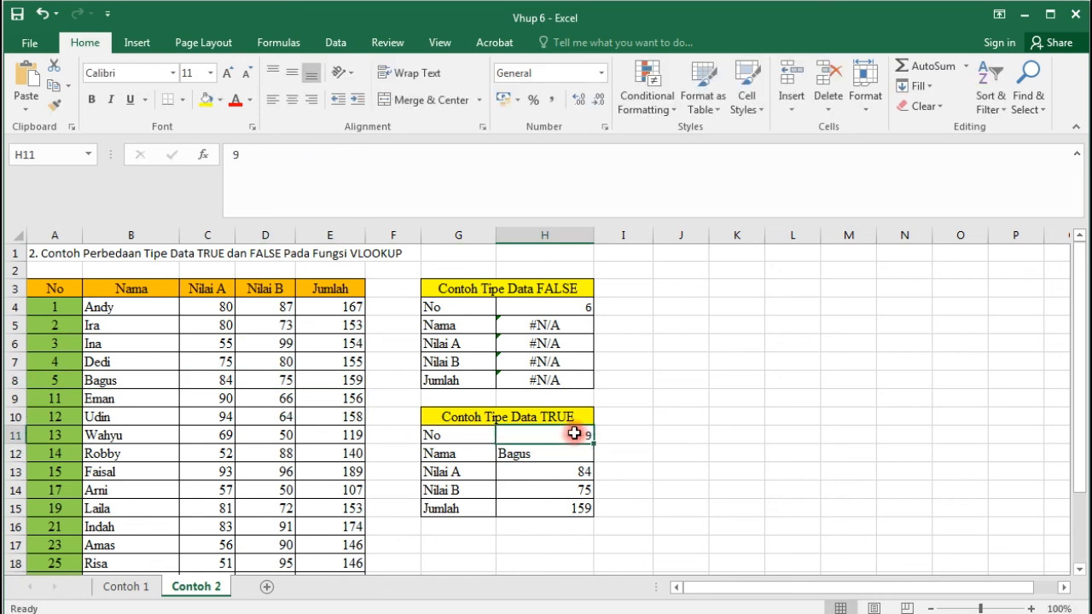
text(10)
key(Return)
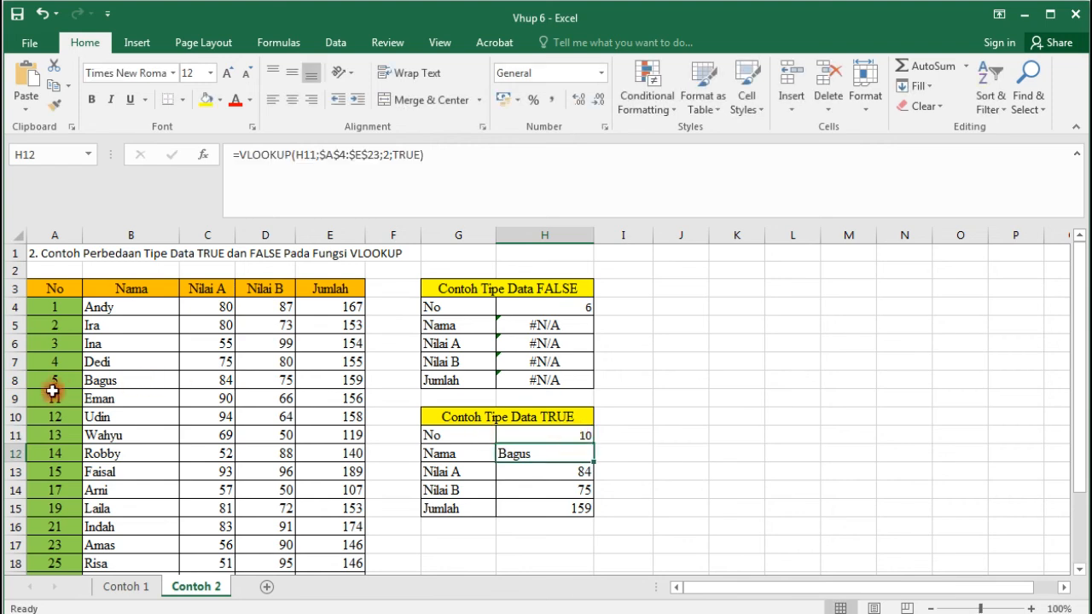
drag(53, 382, 357, 382)
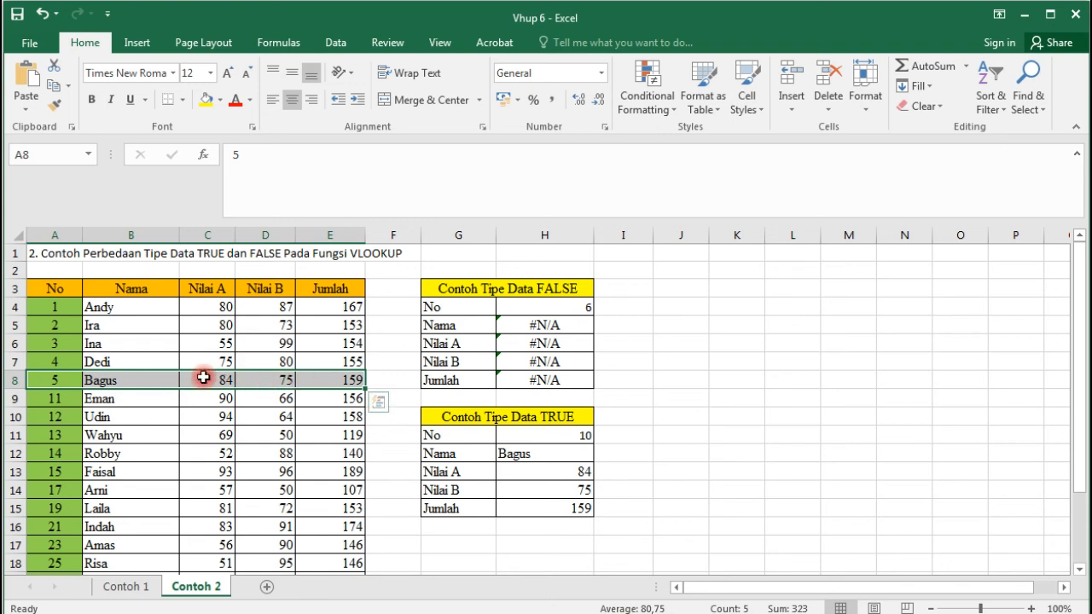
- Set the No lookup value in H4 of the FALSE block to 10
click(555, 309)
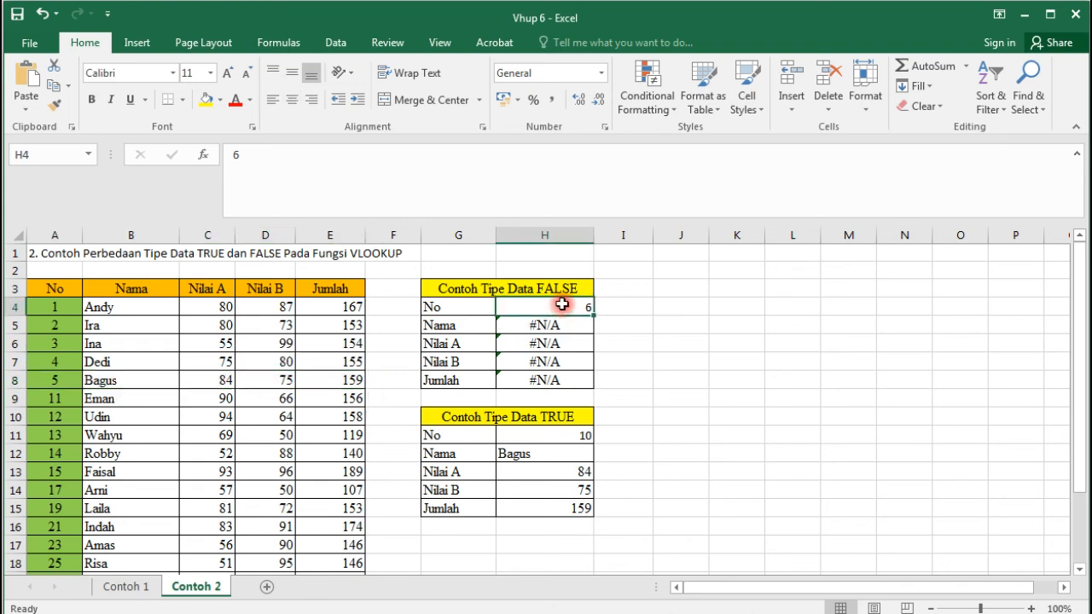
key(BackSpace)
text(10)
key(Return)
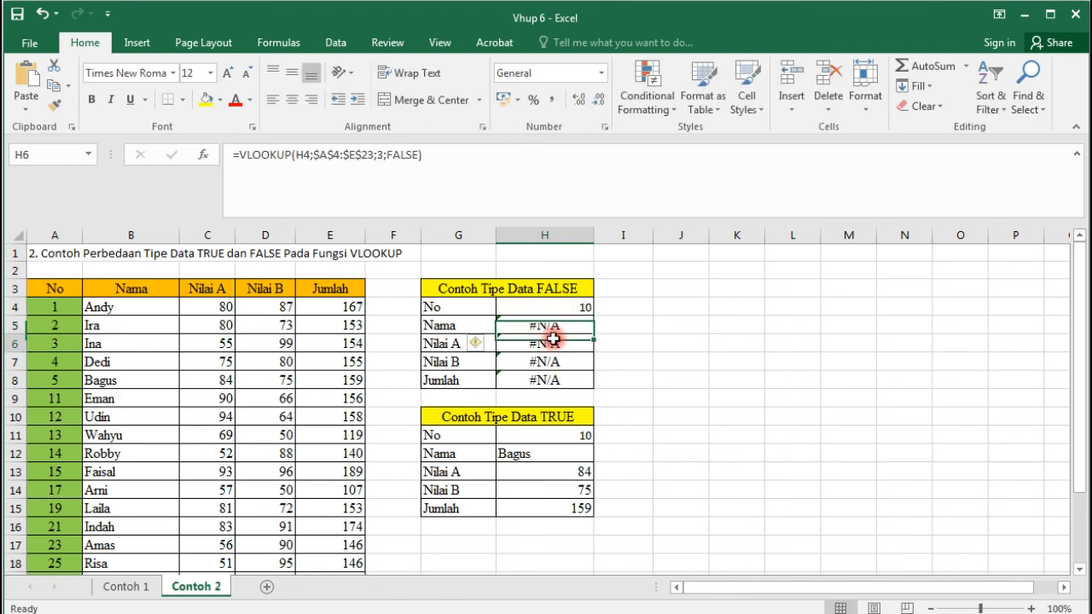
- Examine the FALSE block's No value and result cells H5:H7 against No 11 in A9 of the source table
click(558, 309)
click(557, 317)
click(559, 304)
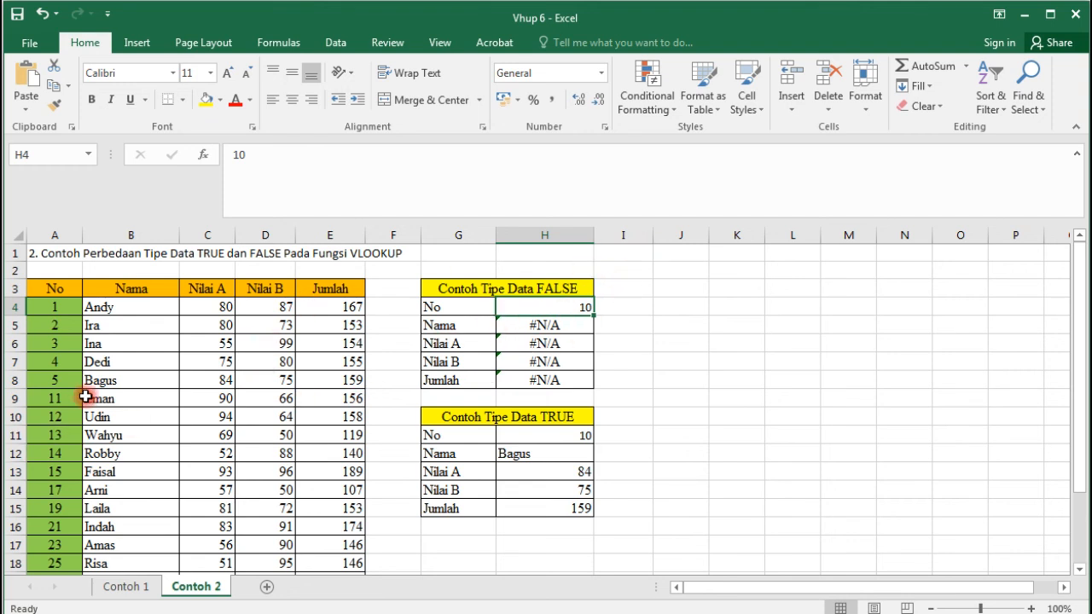
click(60, 397)
click(568, 304)
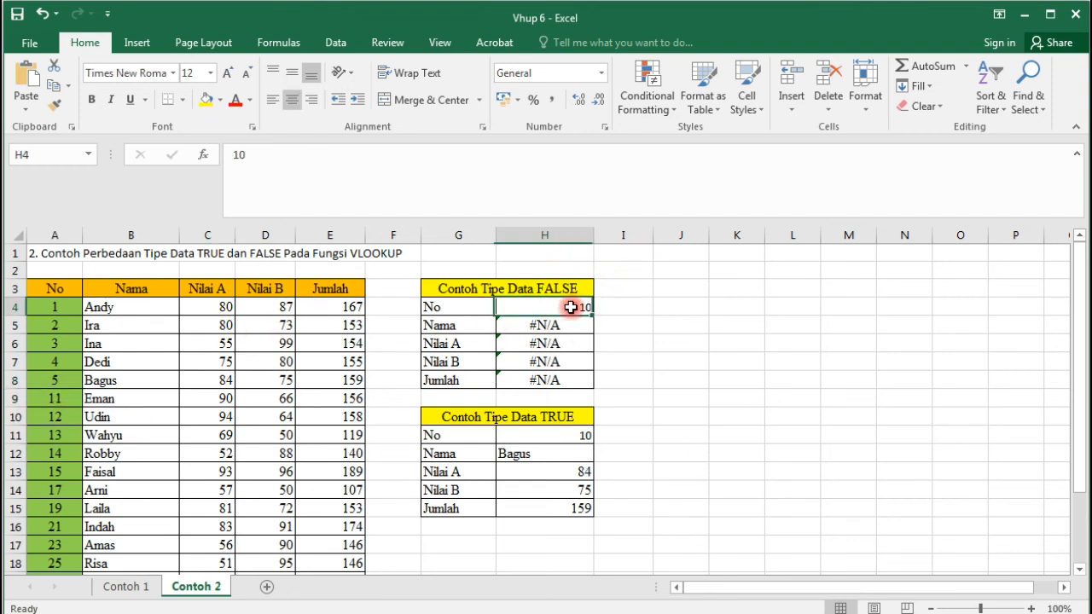
click(560, 324)
click(555, 365)
click(555, 342)
click(555, 325)
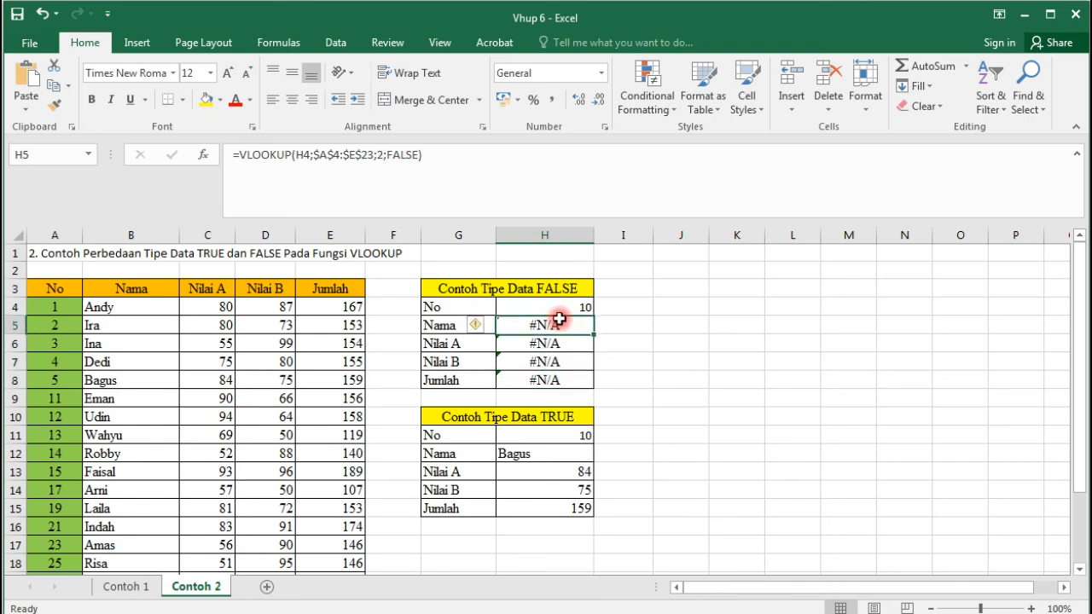
- Set the No lookup value to 11 in both the TRUE block (H11) and the FALSE block (H4), and check the source table
click(577, 435)
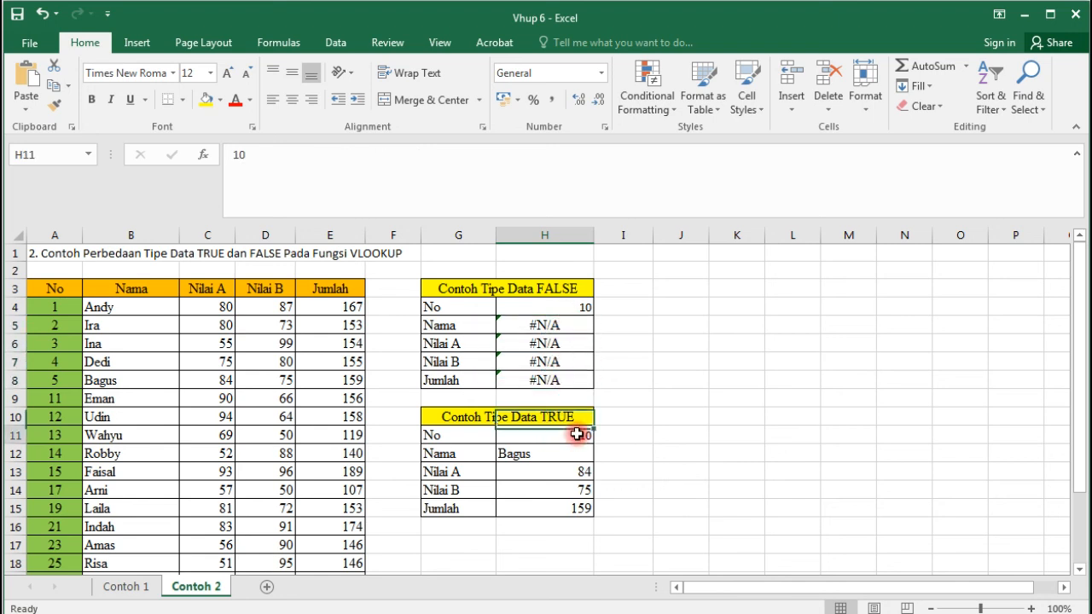
text(11)
key(Return)
click(577, 305)
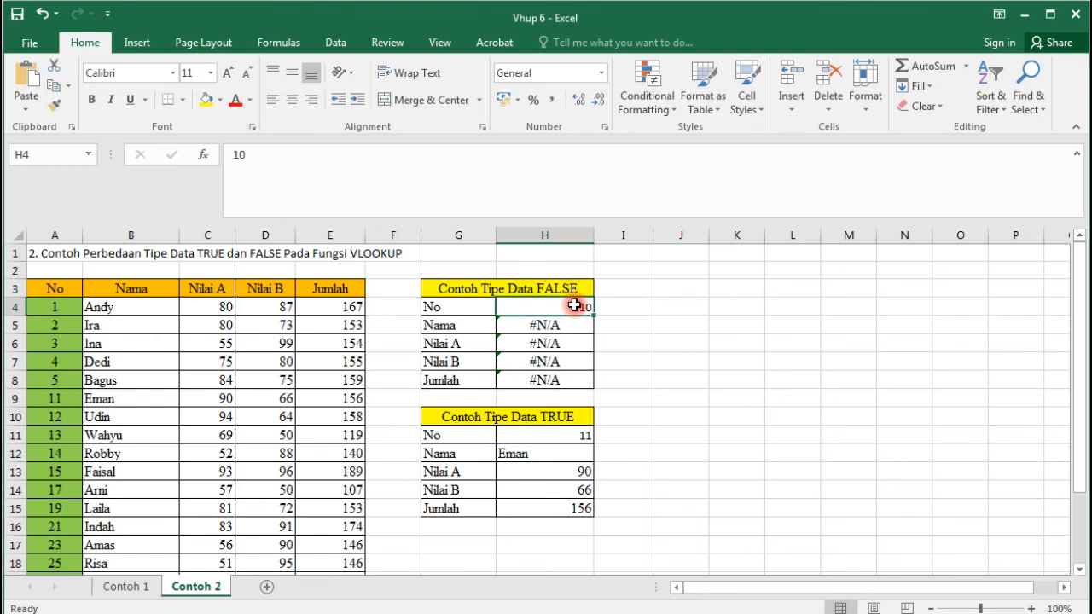
text(11)
key(Return)
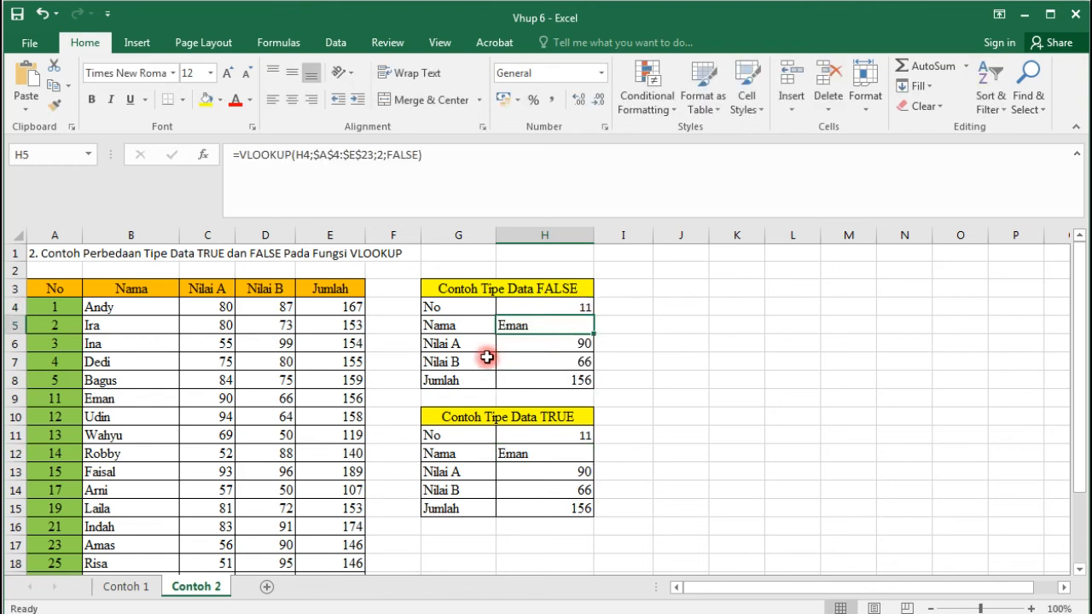
click(148, 409)
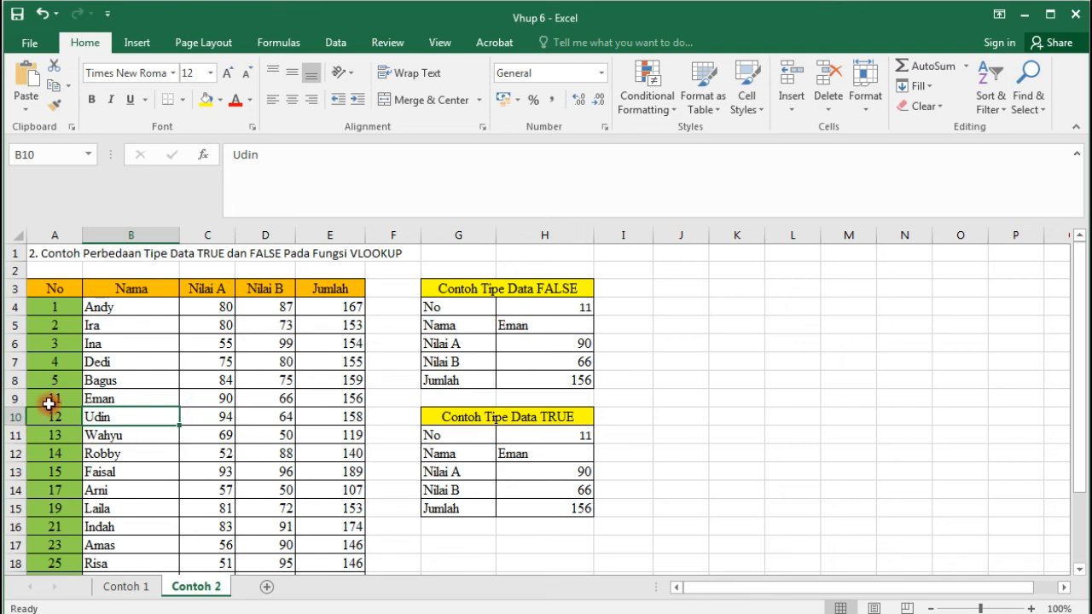
click(520, 439)
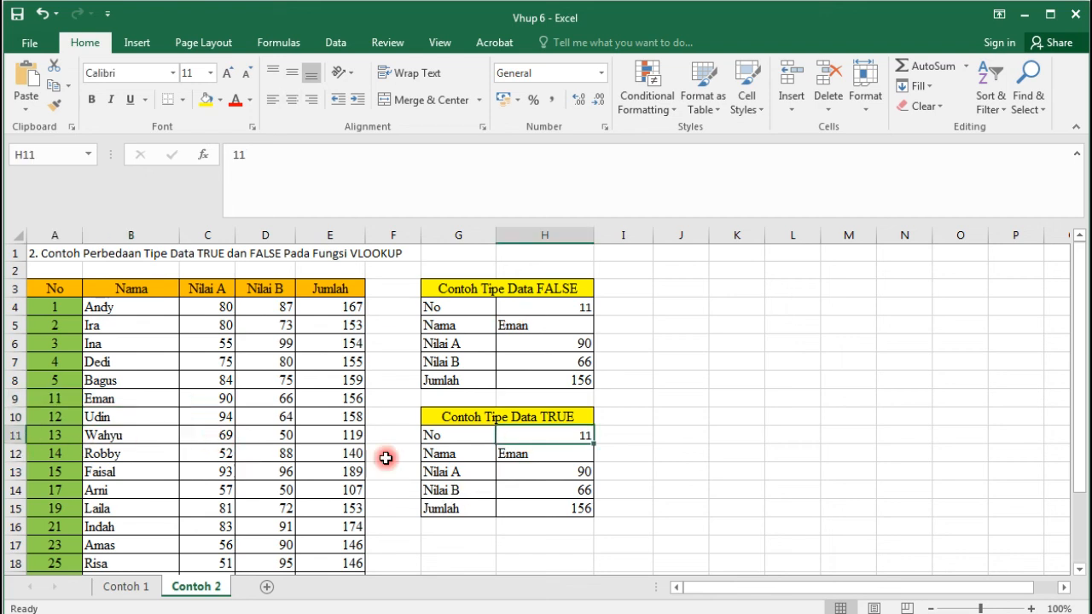
- Set the No lookup value to 22 in both the FALSE block (H4) and the TRUE block (H11)
scroll(551, 456, down, 1)
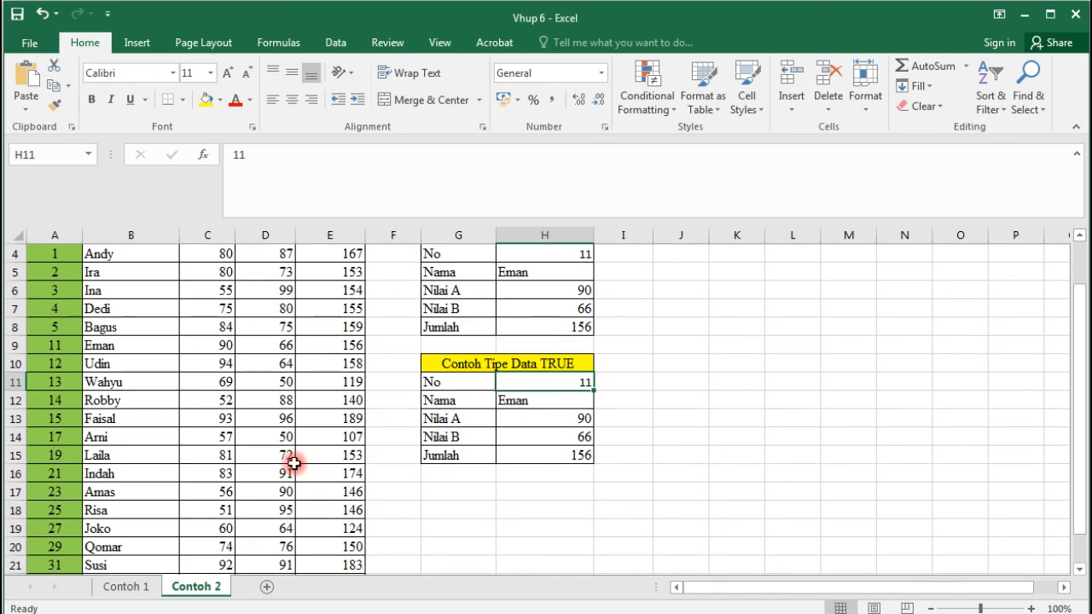
scroll(451, 346, up, 1)
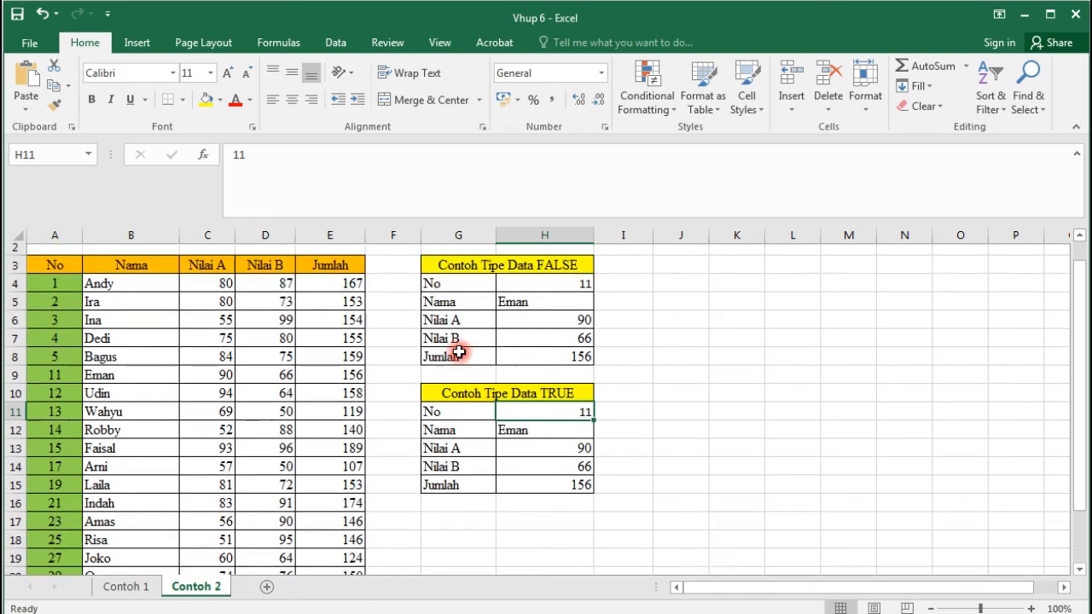
click(536, 307)
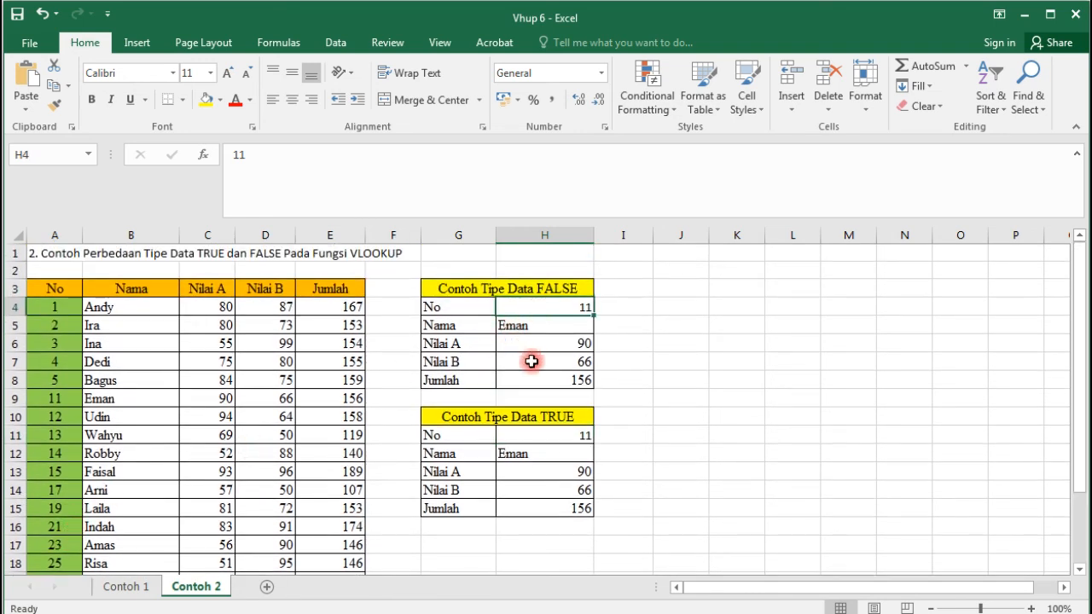
text(22)
key(Return)
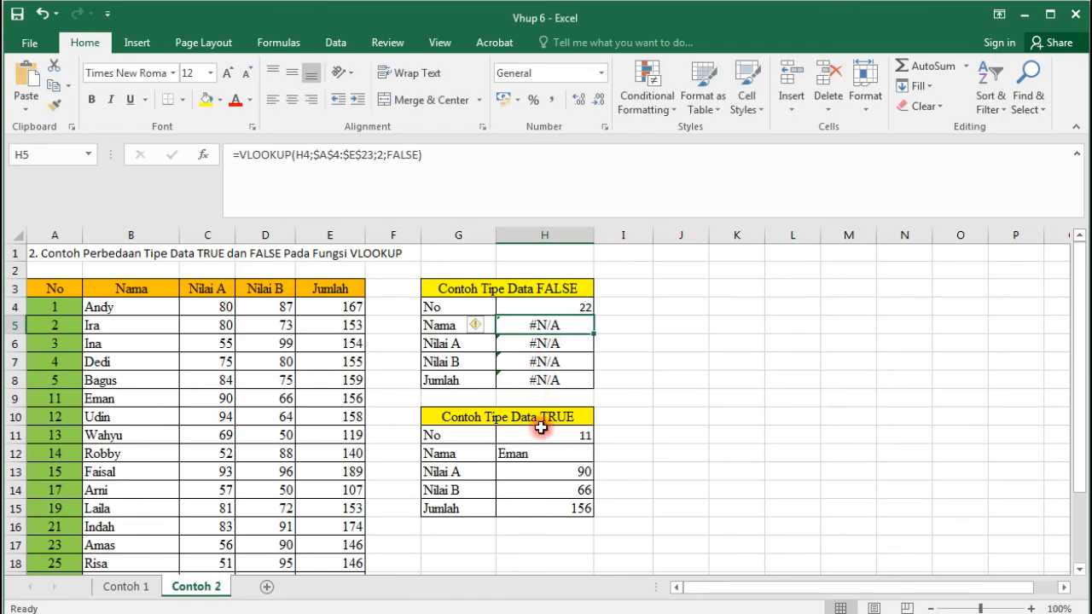
click(552, 435)
text(2)
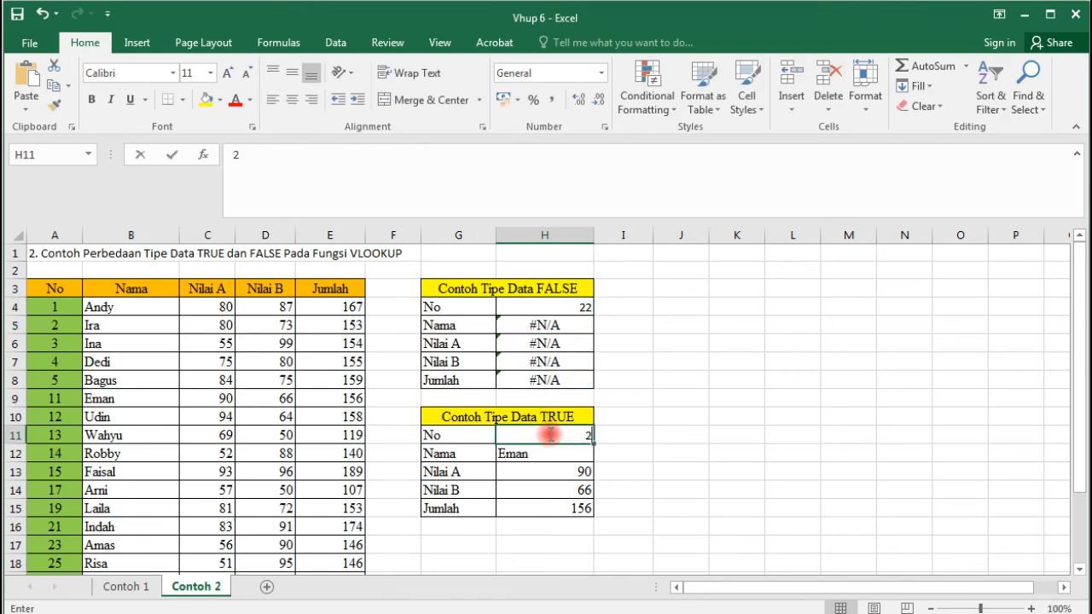
text(2)
key(Return)
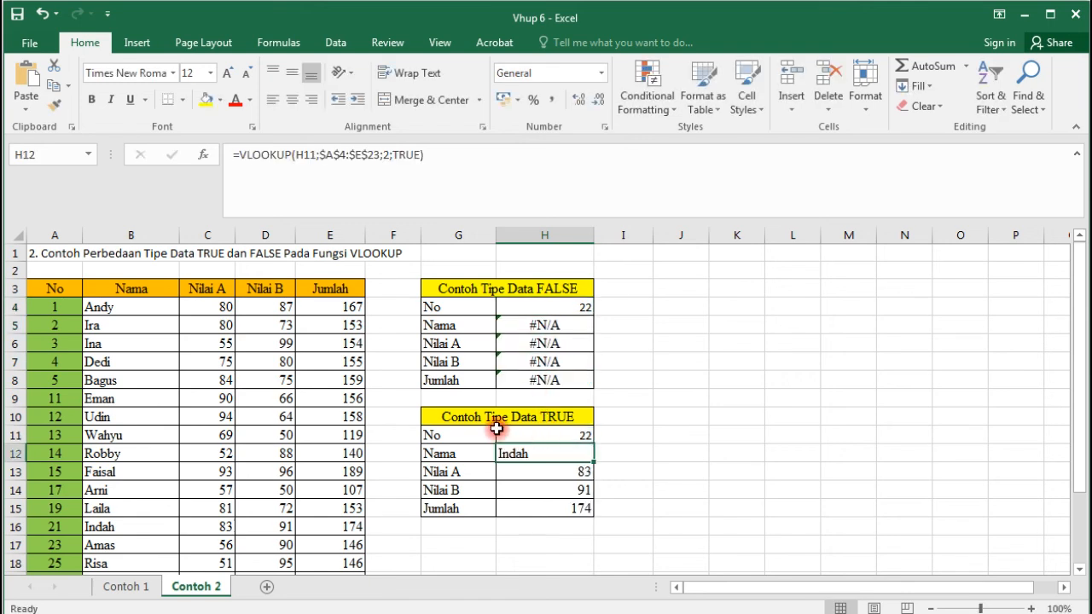
- Check the numbers around 22 in the No column and select the No 21 record in A16:E16 for comparison
click(52, 508)
click(56, 538)
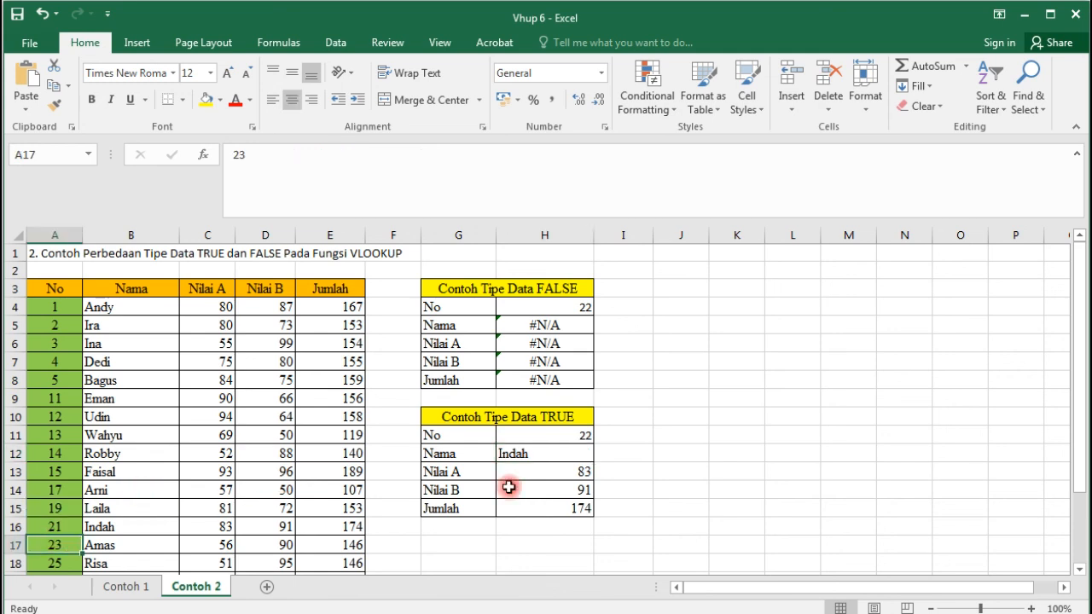
click(66, 529)
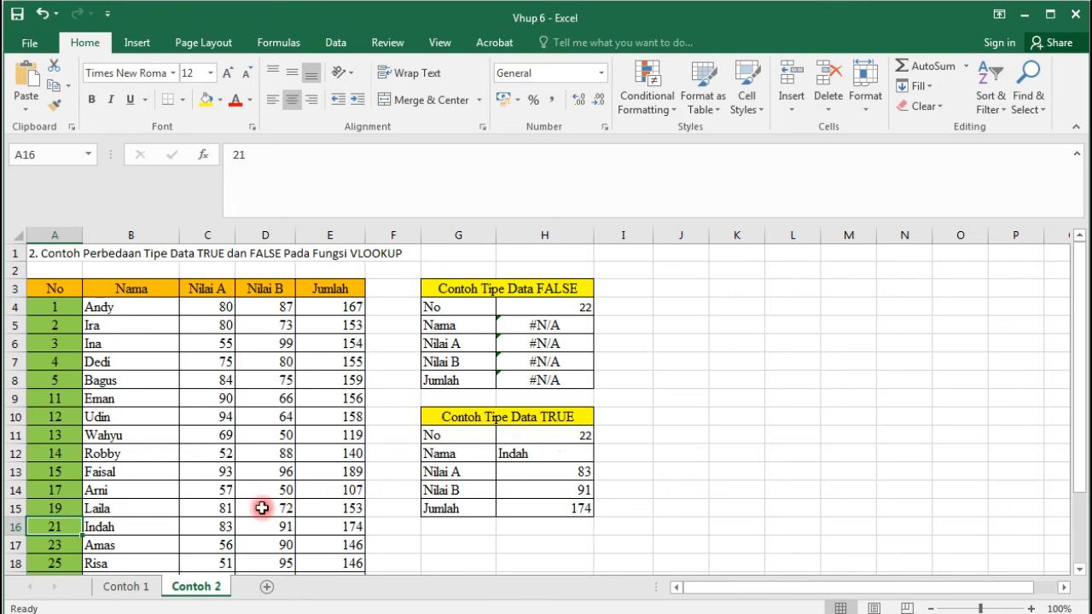
drag(59, 524, 328, 522)
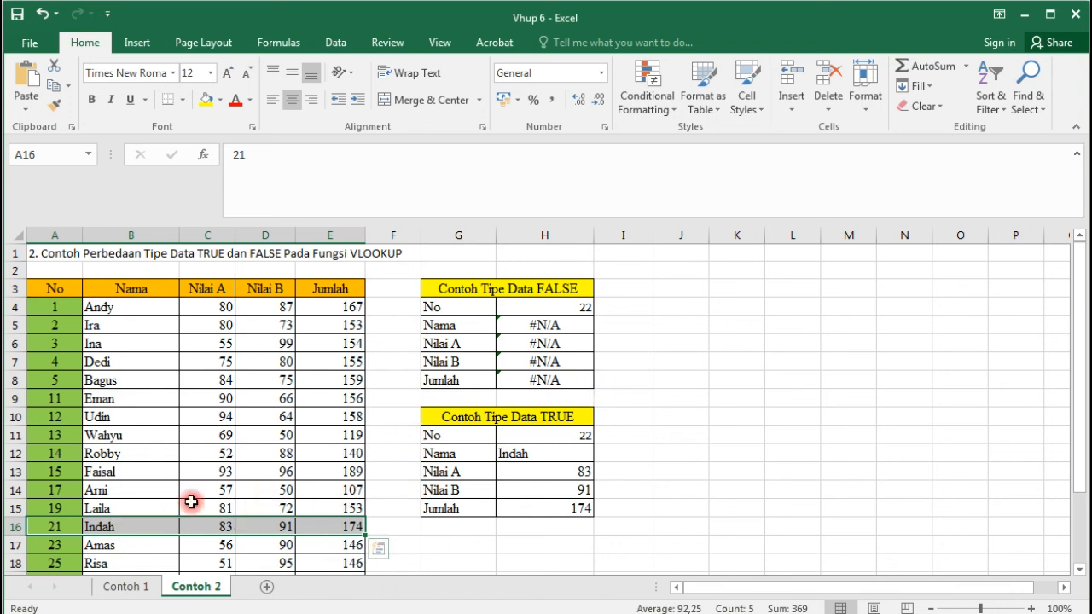
- Set the TRUE block's No lookup value (H11) to 24 and select the No 23 record in A17:E17 for comparison
click(61, 550)
click(59, 563)
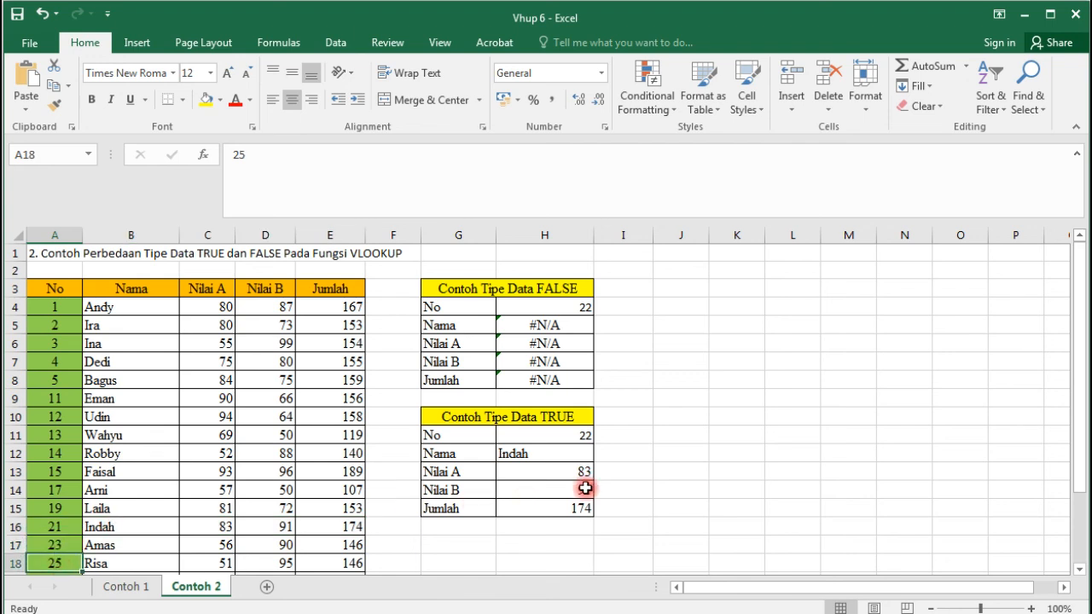
click(578, 438)
text(24)
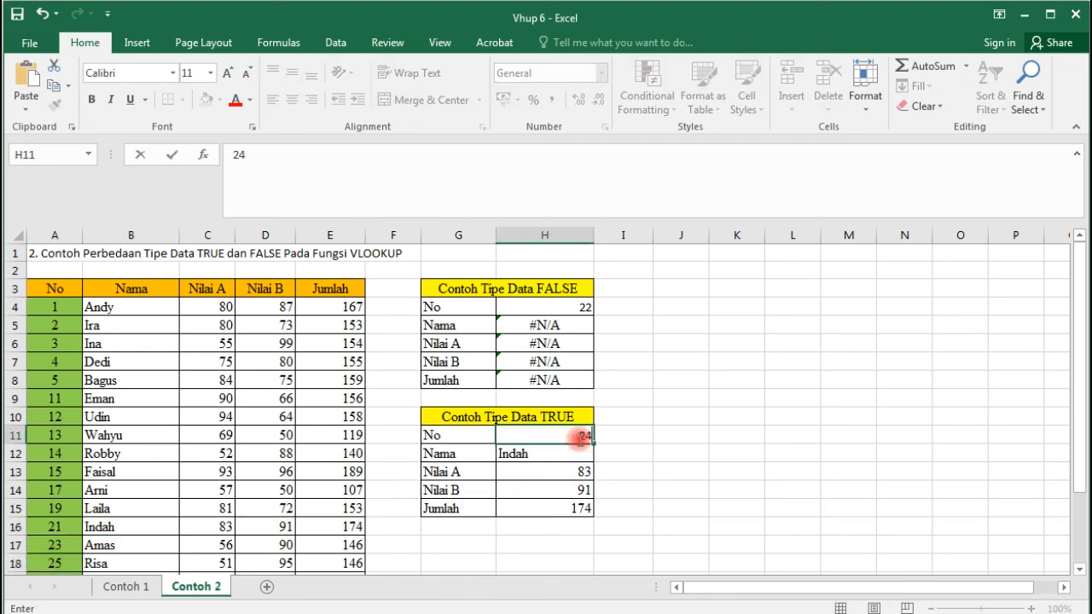
key(Return)
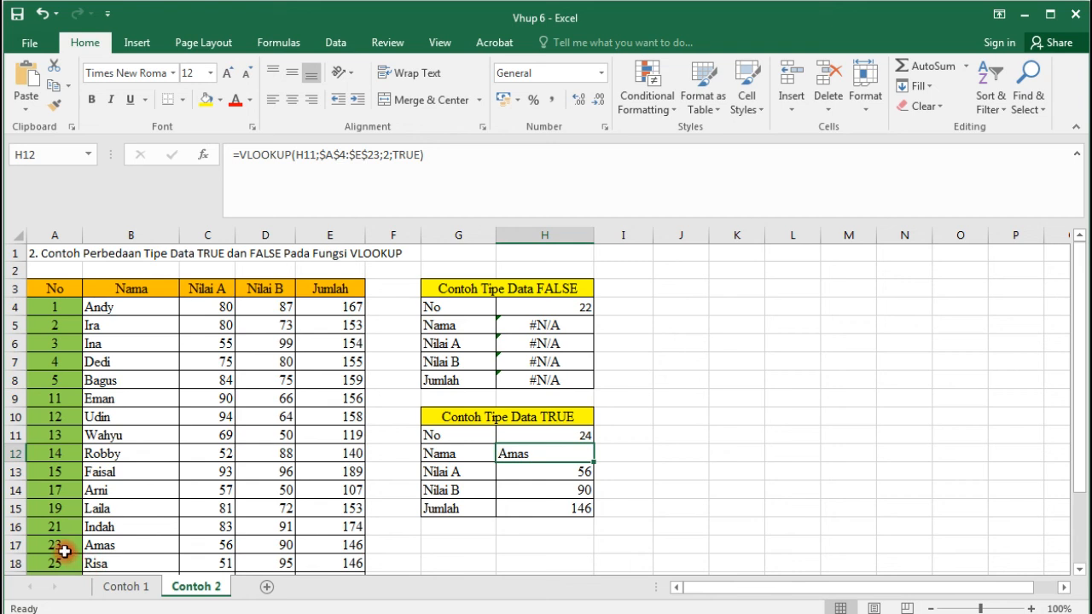
drag(65, 551, 340, 546)
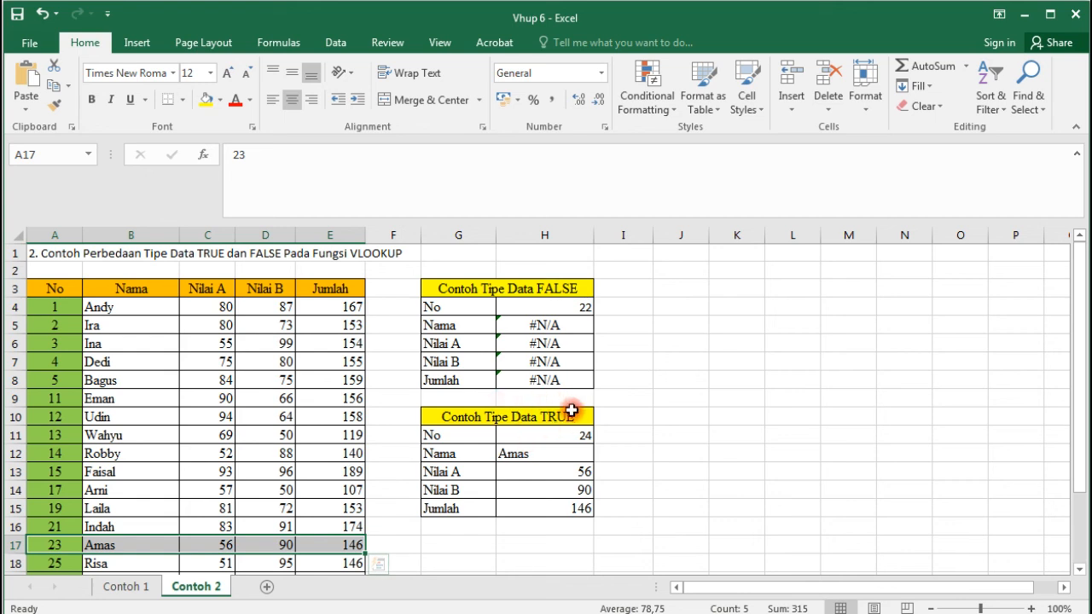
- Set the FALSE block's No lookup value (H4) to 24 and check the Nama results in both blocks
click(568, 306)
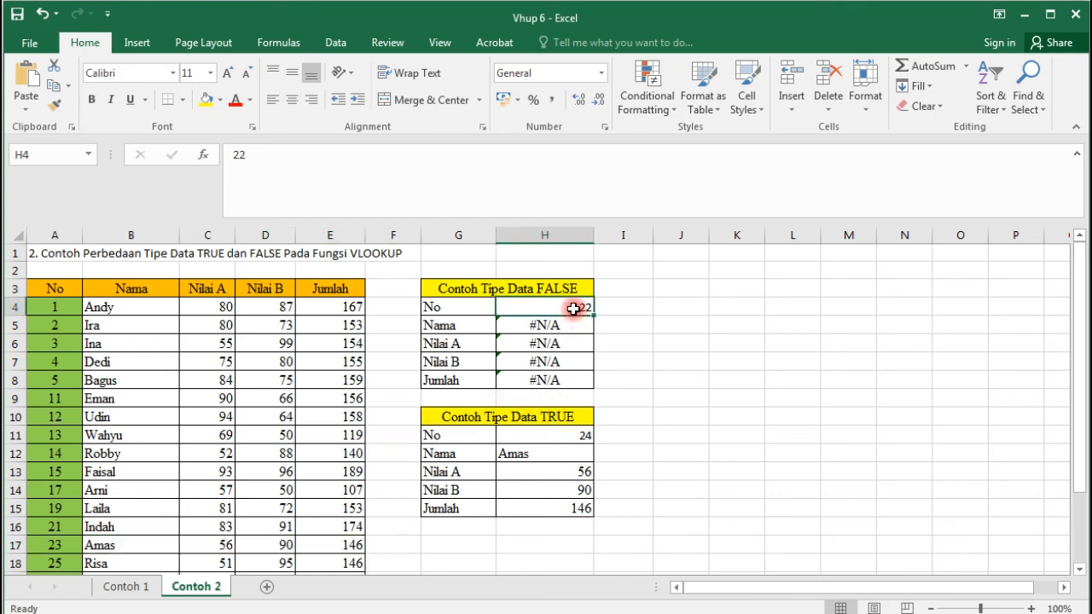
text(24)
click(574, 320)
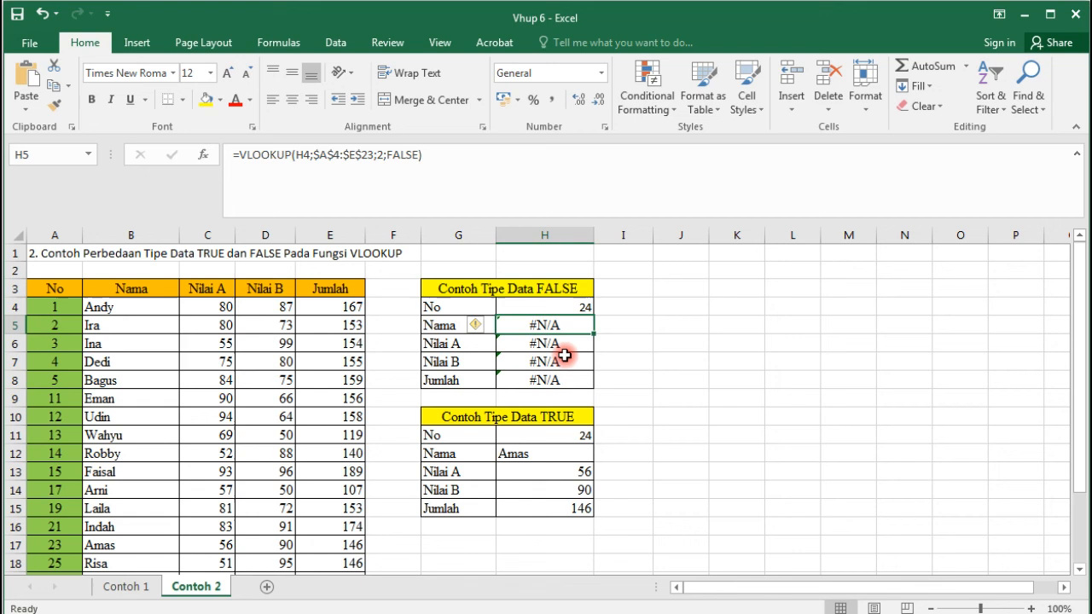
click(566, 307)
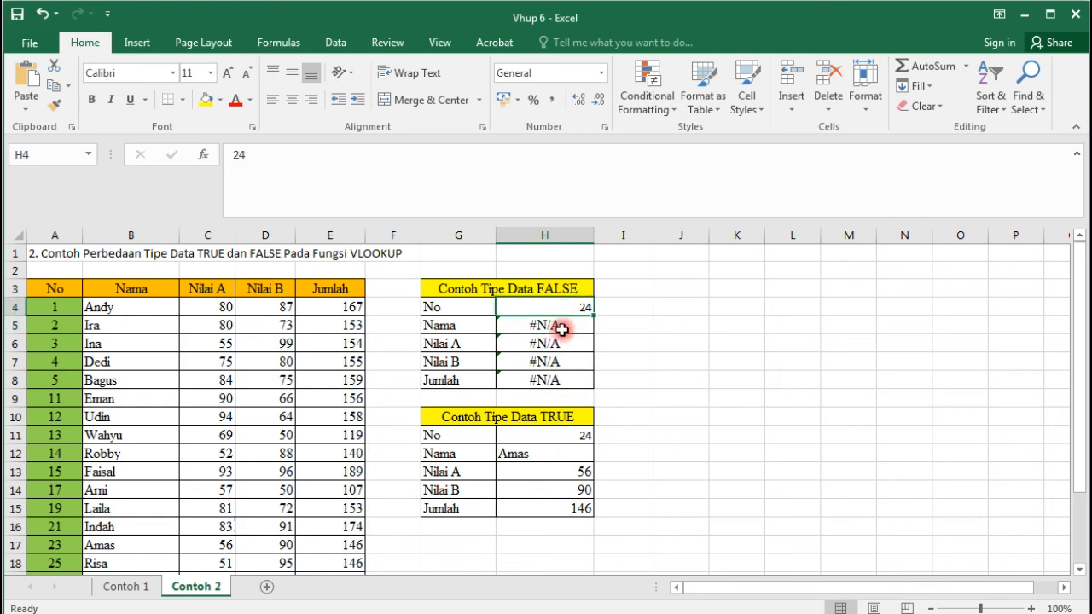
click(560, 325)
click(560, 305)
click(562, 448)
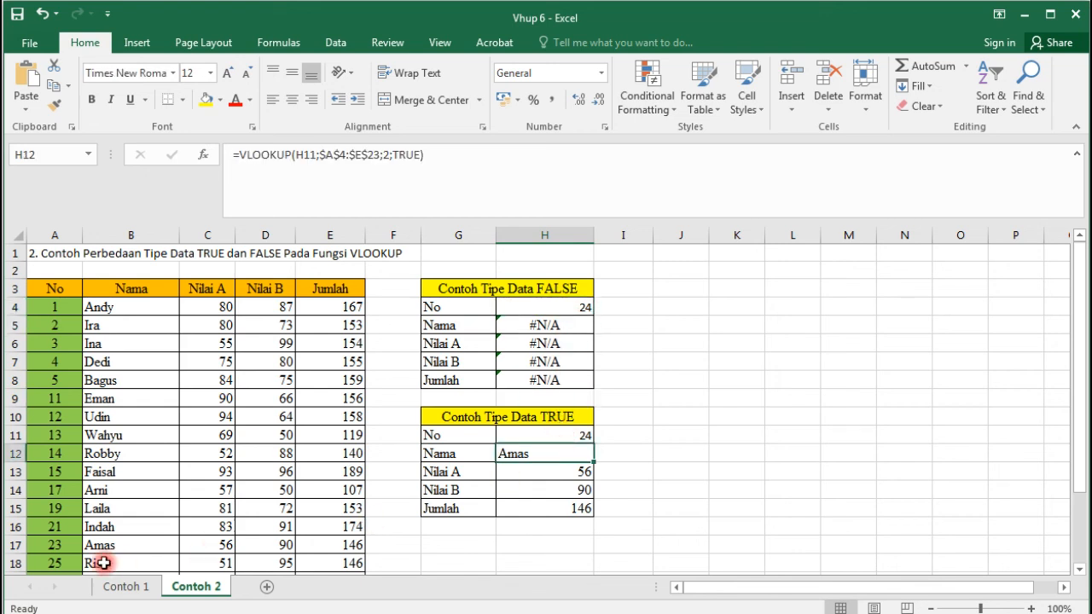
- Locate No 25 in the No column and set the TRUE block's No lookup value (H11) to 25
click(65, 546)
scroll(65, 533, down, 1)
click(59, 511)
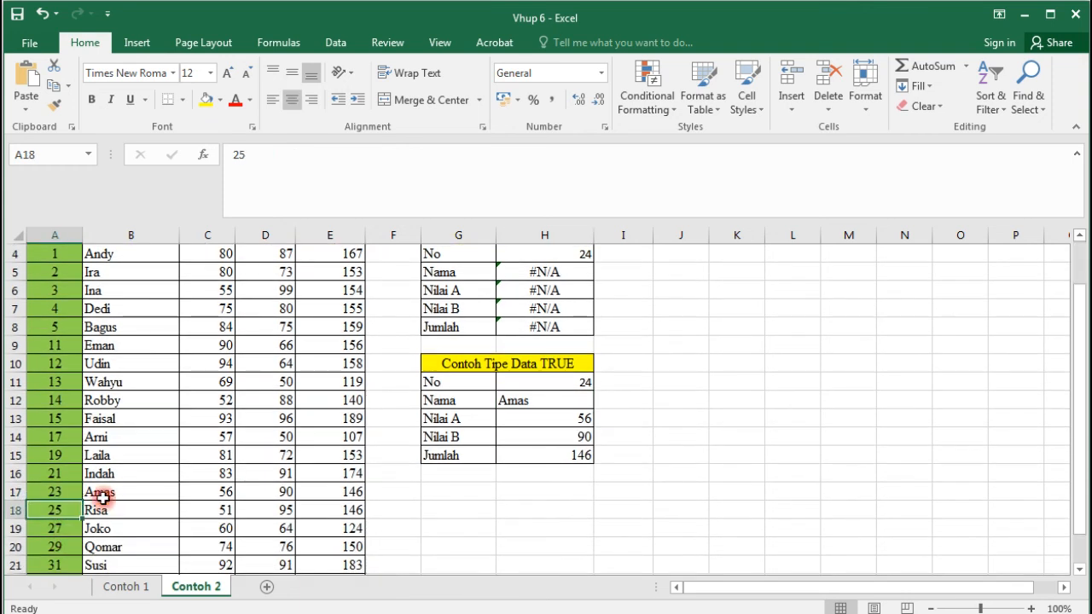
click(554, 381)
text(25)
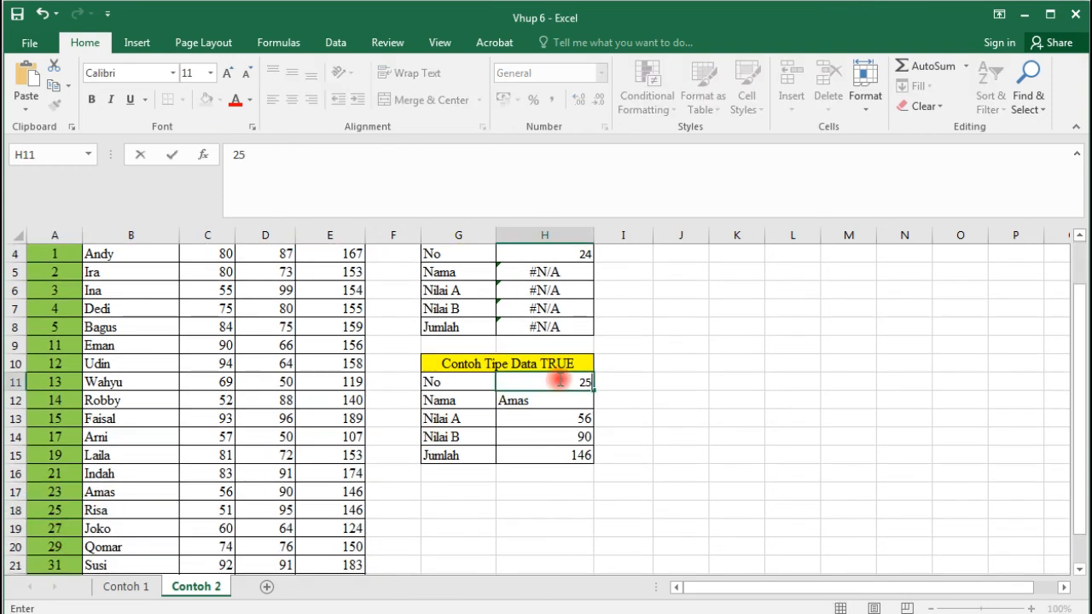
key(Down)
- Set the FALSE block's No lookup value (H4) to 25
scroll(563, 358, up, 1)
click(559, 308)
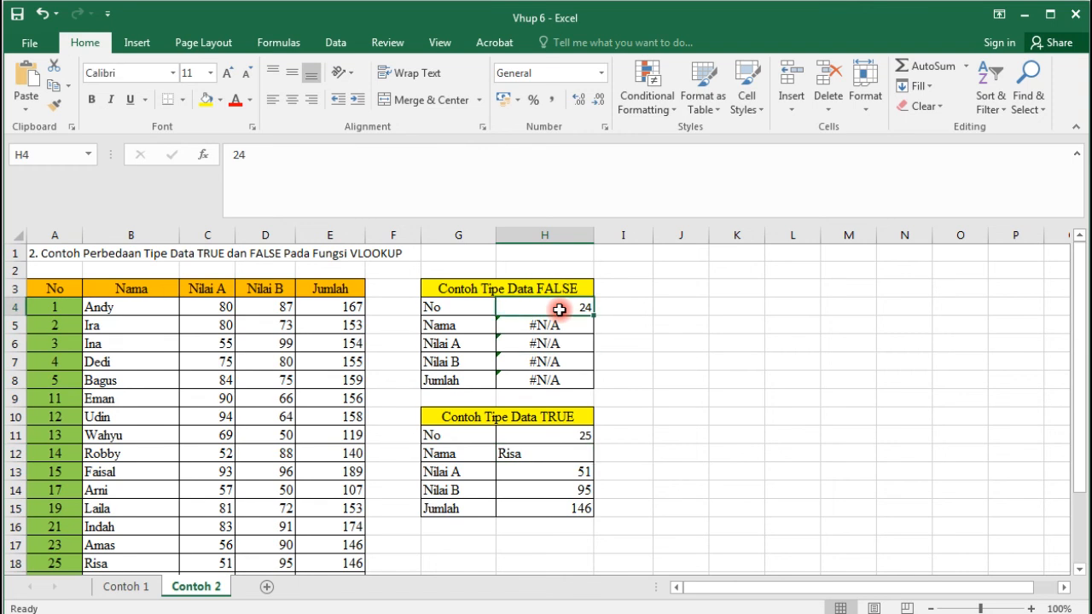
text(25)
key(Return)
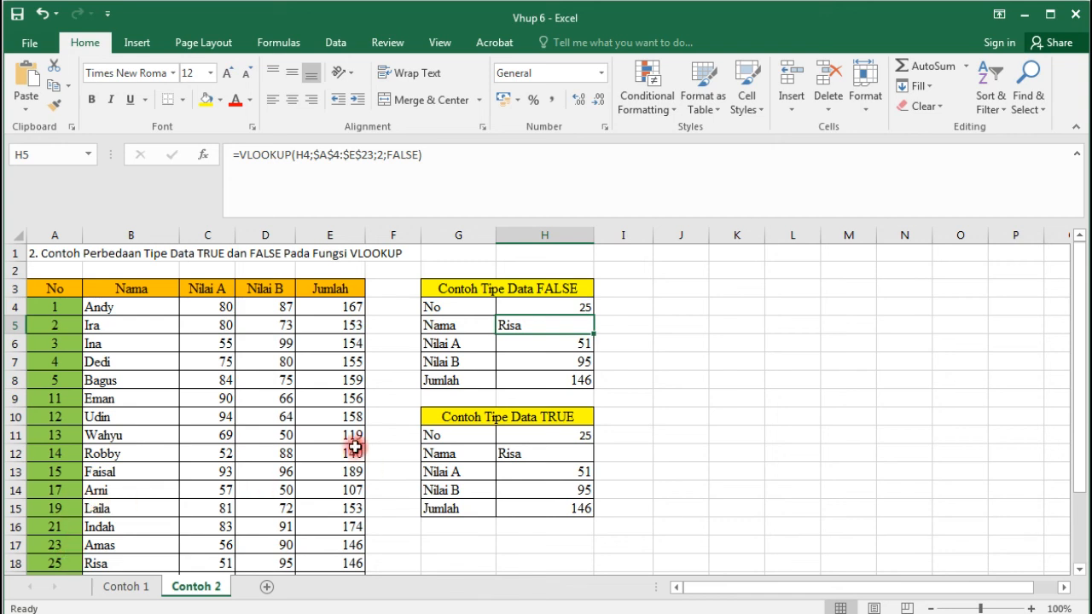
- Set the No lookup value to 18 in both the FALSE block (H4) and the TRUE block (H11)
click(546, 310)
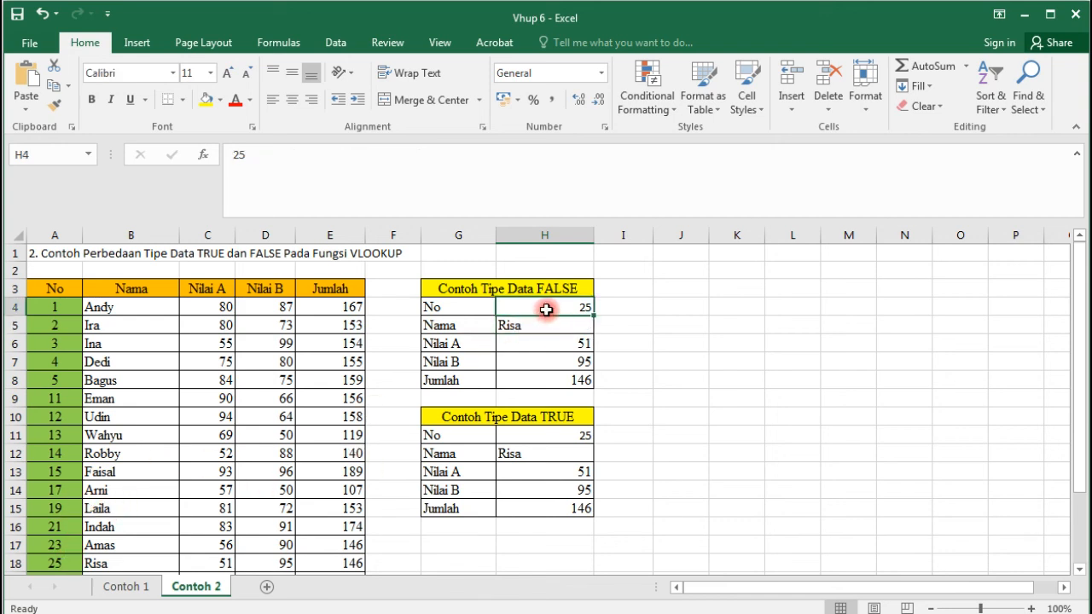
text(18)
key(Return)
click(564, 435)
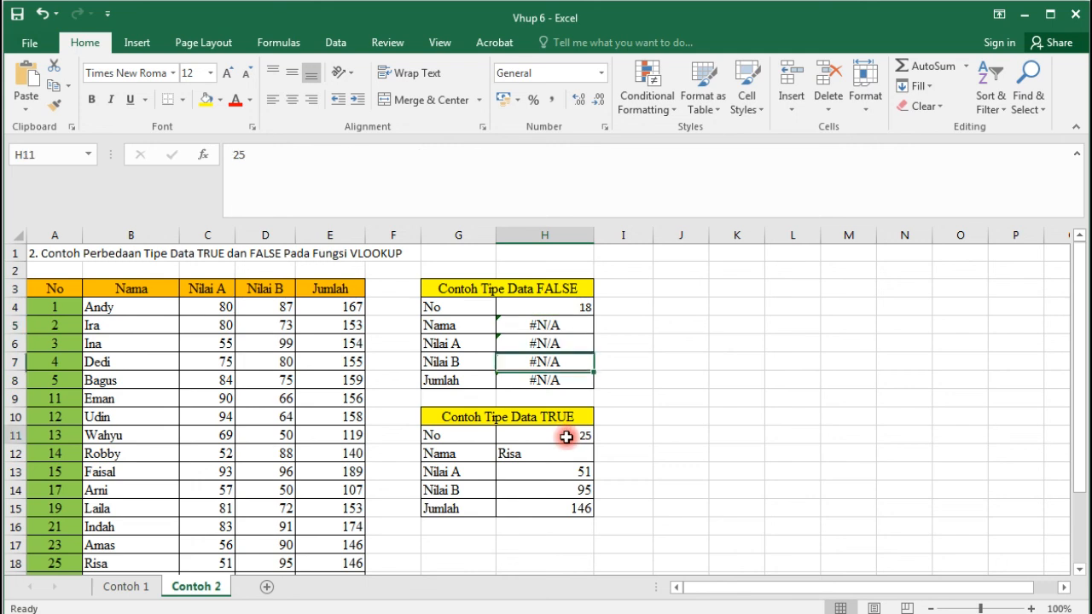
text(18)
key(Return)
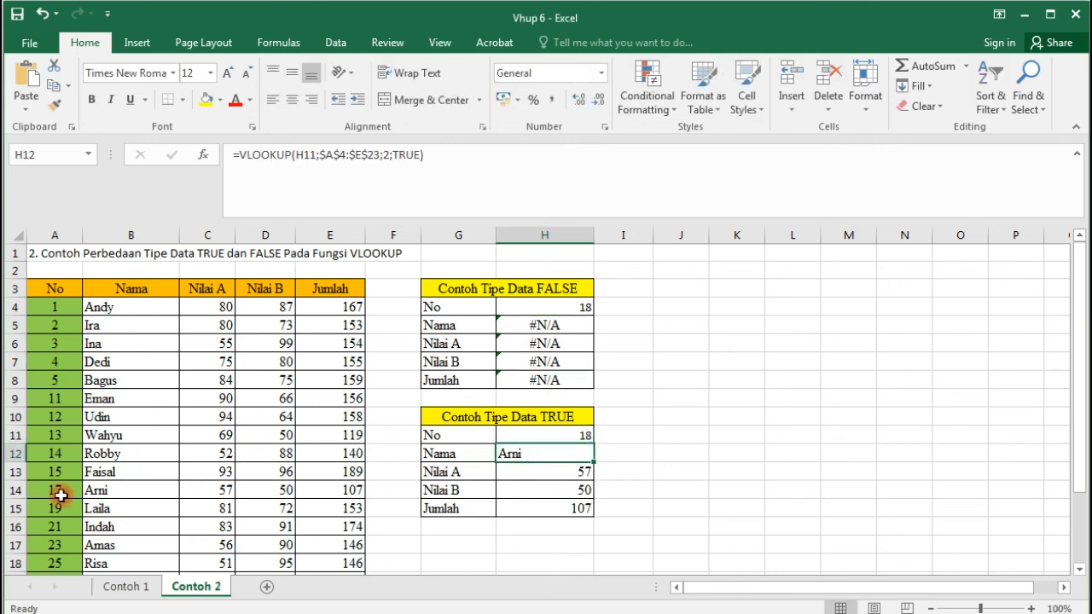
- Select the No 17 record in A14:E14 for comparison and review the headings of the FALSE and TRUE blocks
drag(54, 493, 331, 497)
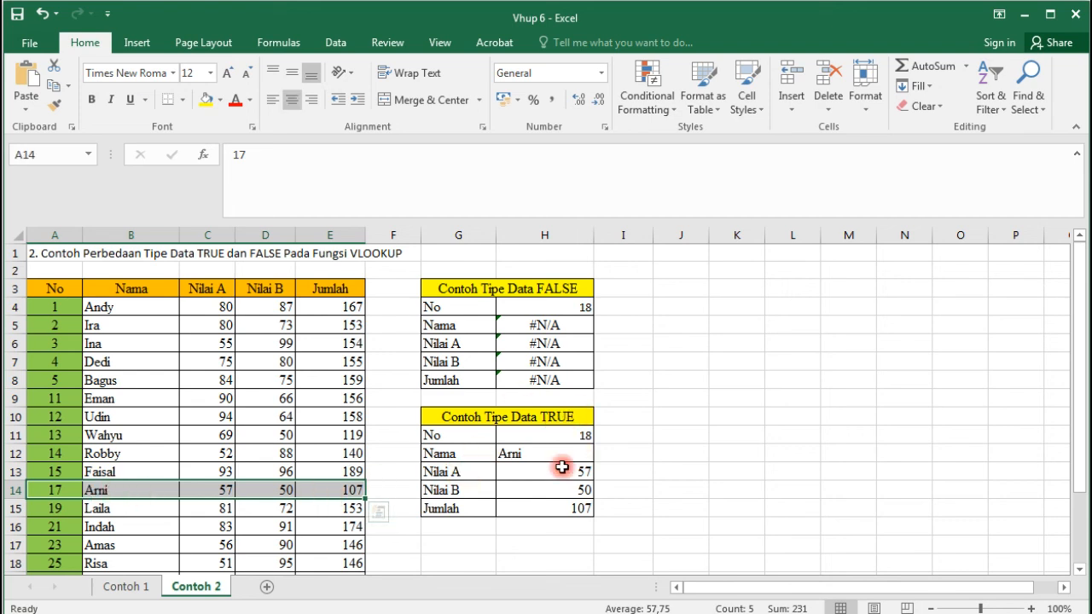
click(469, 288)
click(471, 421)
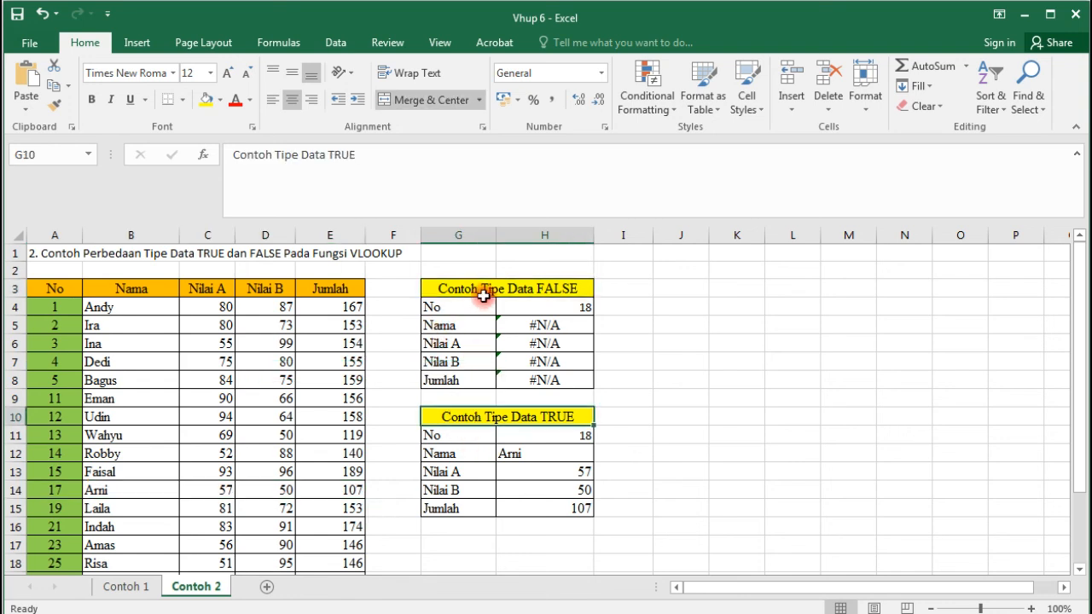
click(484, 294)
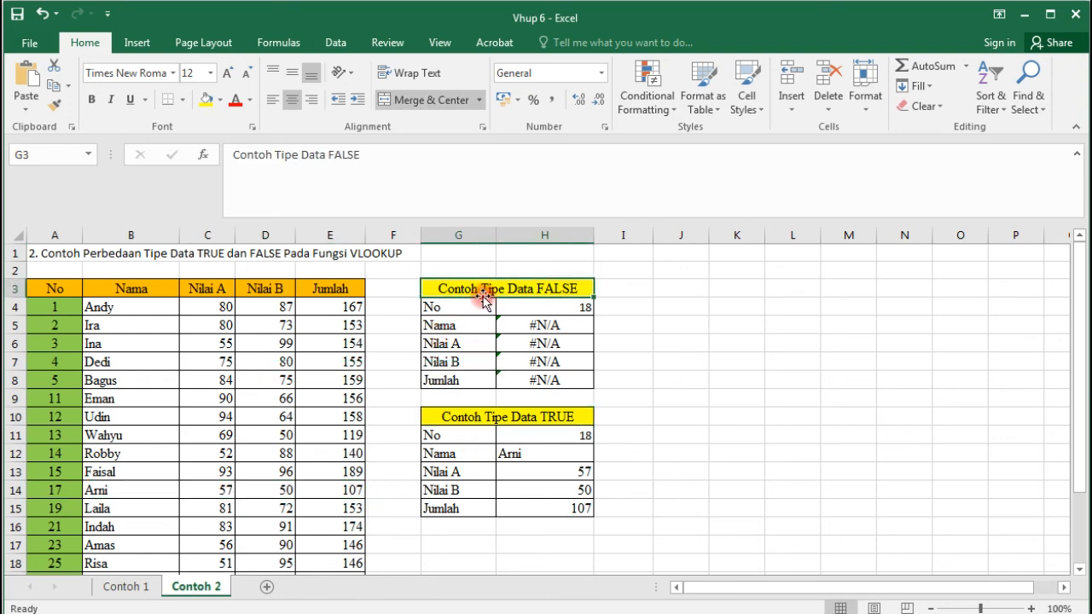